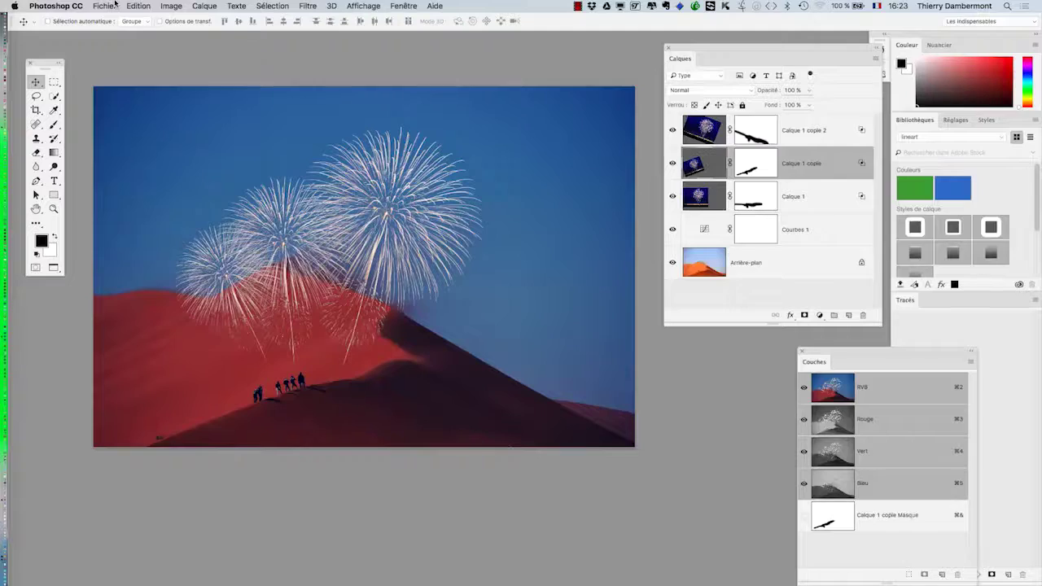
# Save a copy as PSD, adding 'SANS ECRETAGE' to the name: 'sunny-sand-desert-hiking SANS ECRETAGE - 03.psd'
pyautogui.click(115, 5)
pyautogui.click(203, 118)
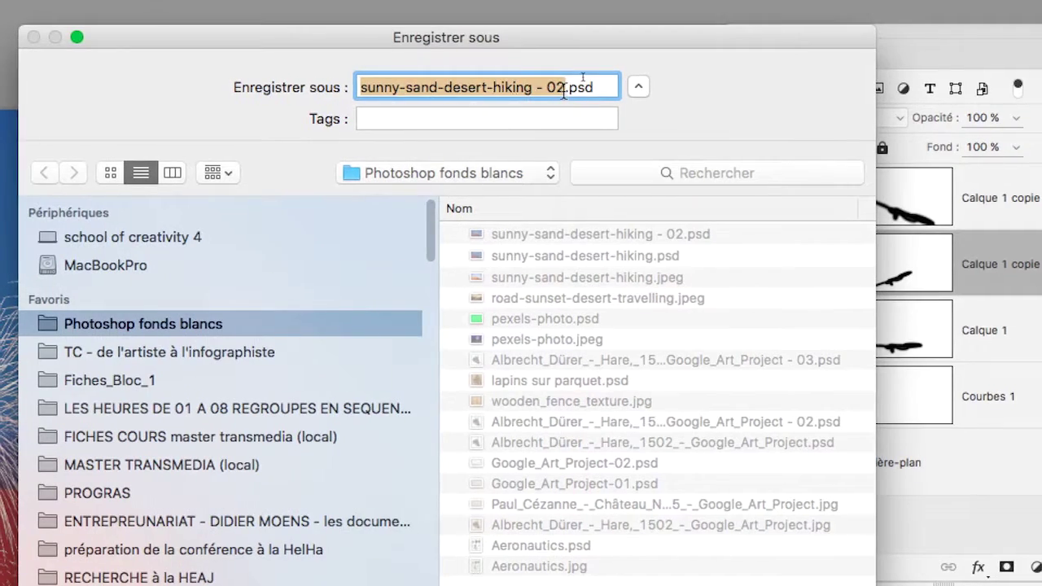
pyautogui.click(563, 89)
pyautogui.write('3')
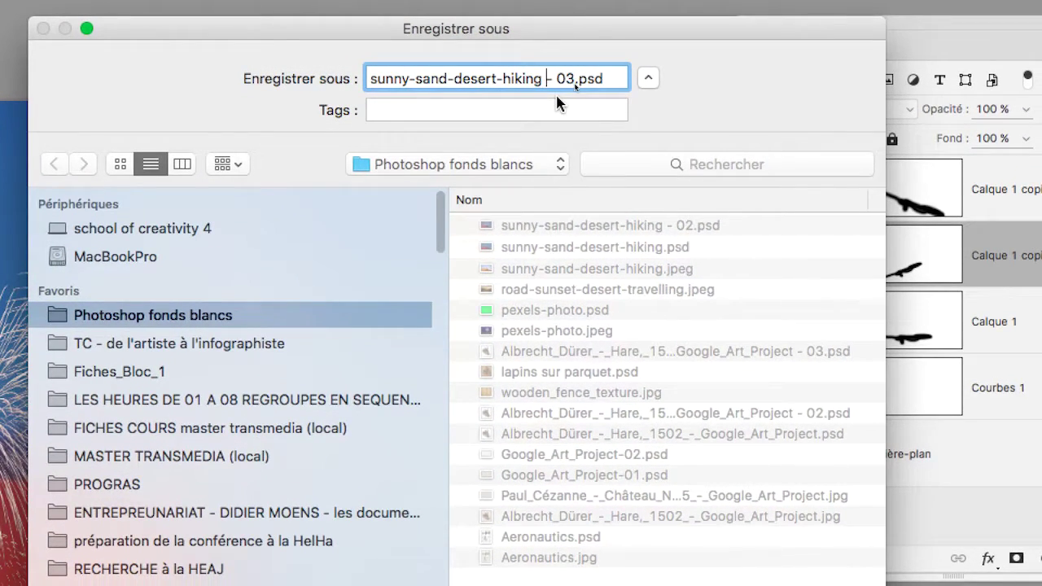
pyautogui.write('SANS ECRETAGE')
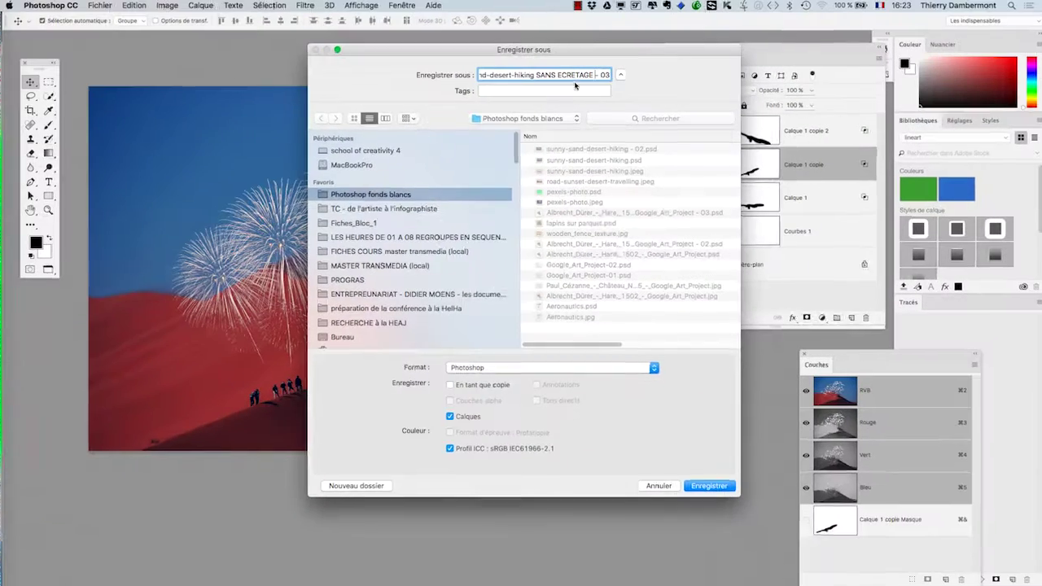
pyautogui.press('Return')
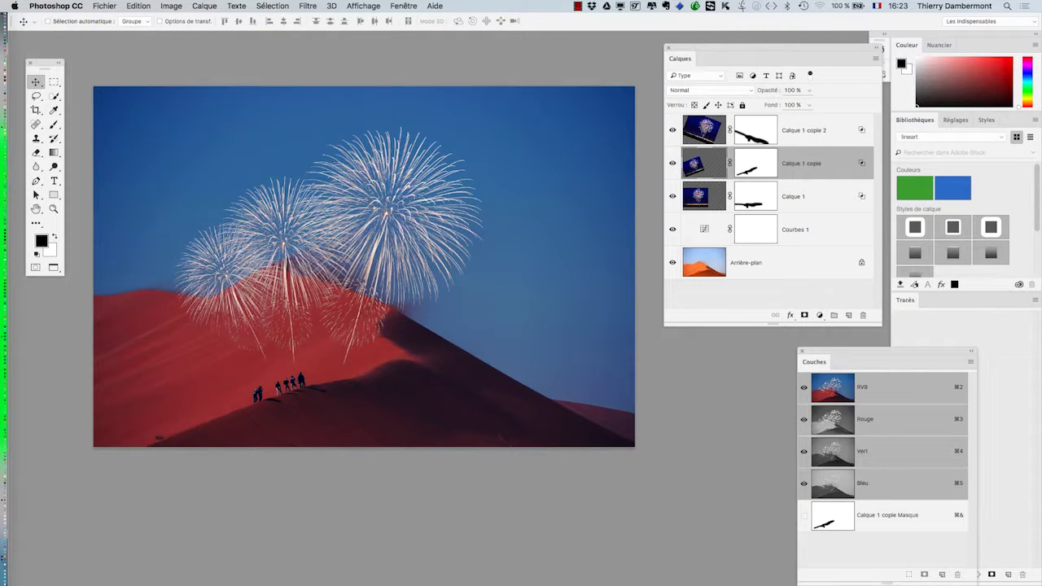
# Move the Layers panel beside the image and check the three fireworks layers
pyautogui.moveTo(773, 49); pyautogui.dragTo(658, 86)
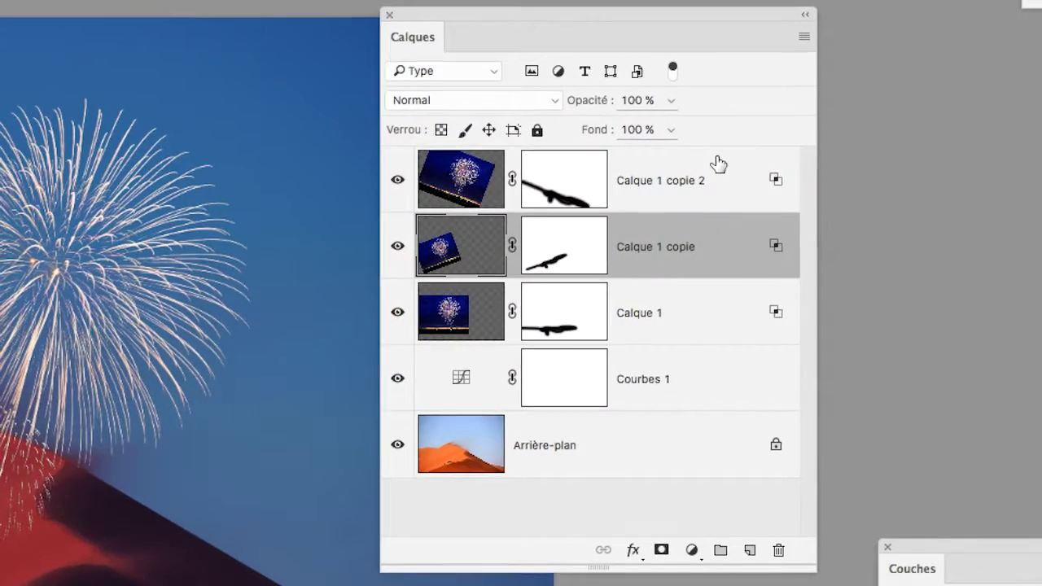
pyautogui.click(720, 169)
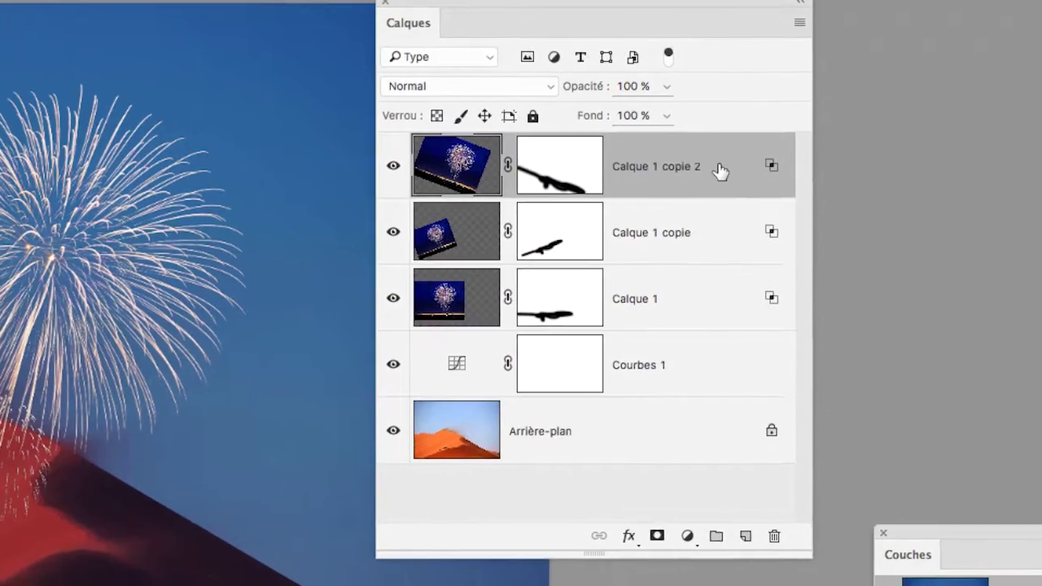
pyautogui.click(721, 190)
pyautogui.click(721, 221)
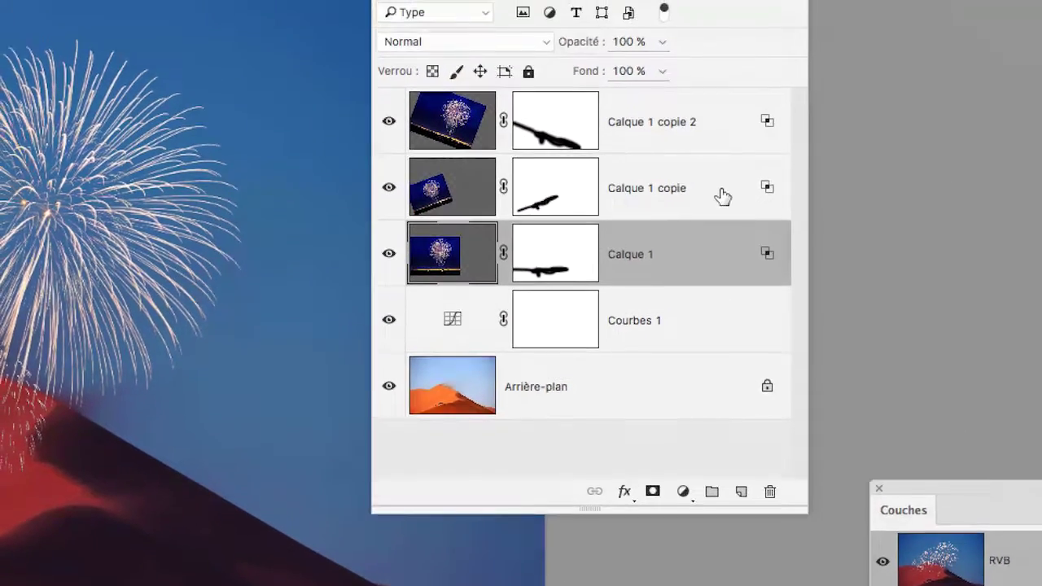
pyautogui.click(723, 196)
pyautogui.click(712, 139)
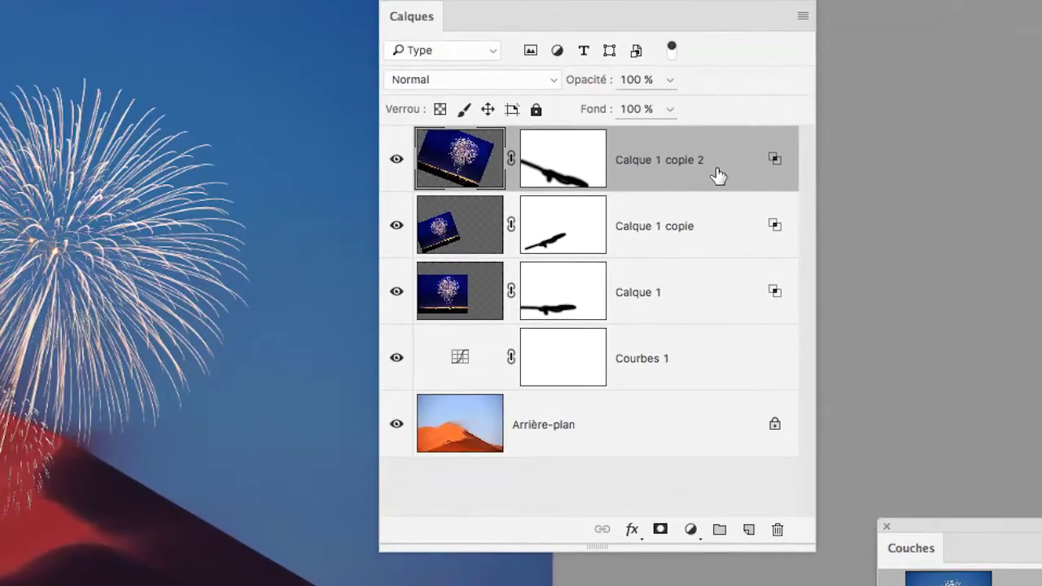
# Inspect Calque 1 copie 2's blending options and cancel without changes
pyautogui.doubleClick(717, 175)
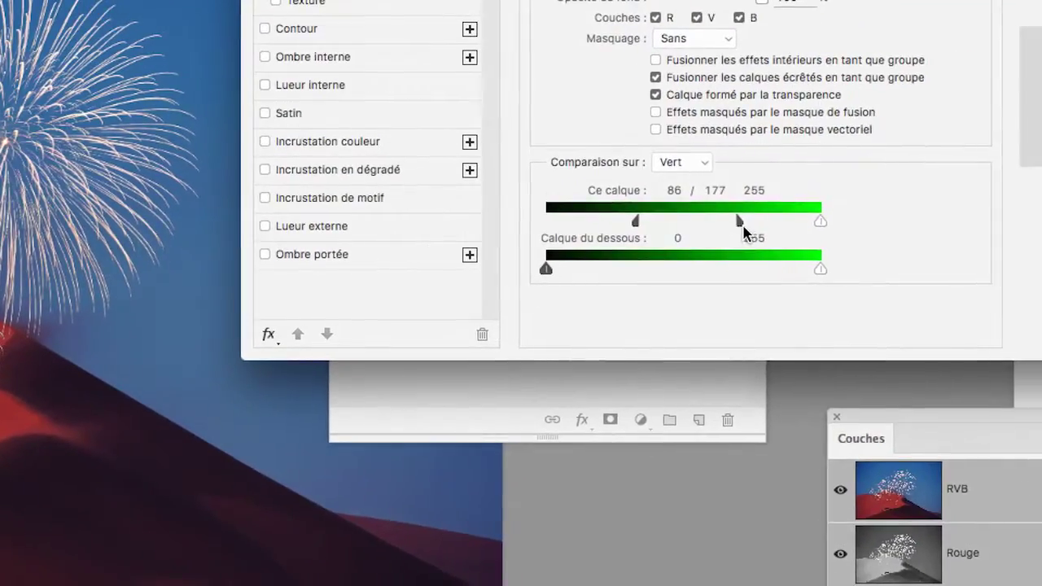
pyautogui.moveTo(806, 228); pyautogui.dragTo(742, 228)
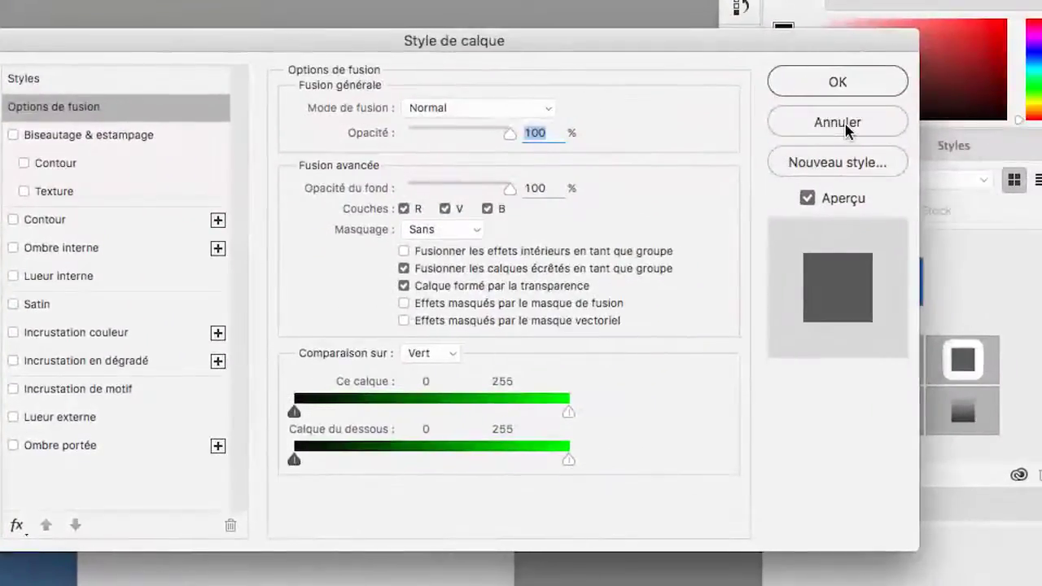
pyautogui.click(845, 126)
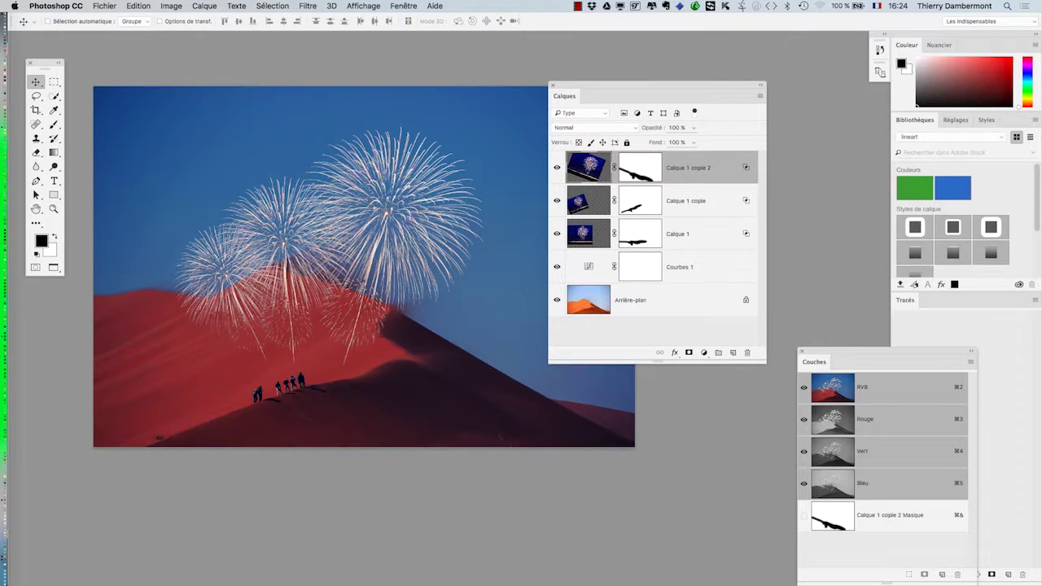
# Add an empty layer above Calque 1 copie 2 and merge it down, applying its mask
pyautogui.moveTo(651, 85); pyautogui.dragTo(710, 68)
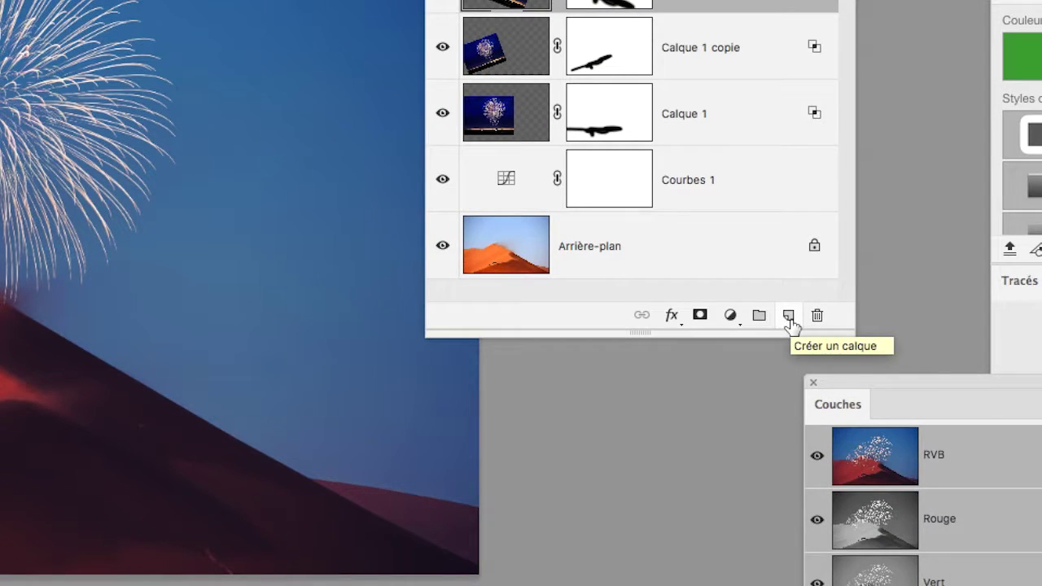
pyautogui.click(789, 317)
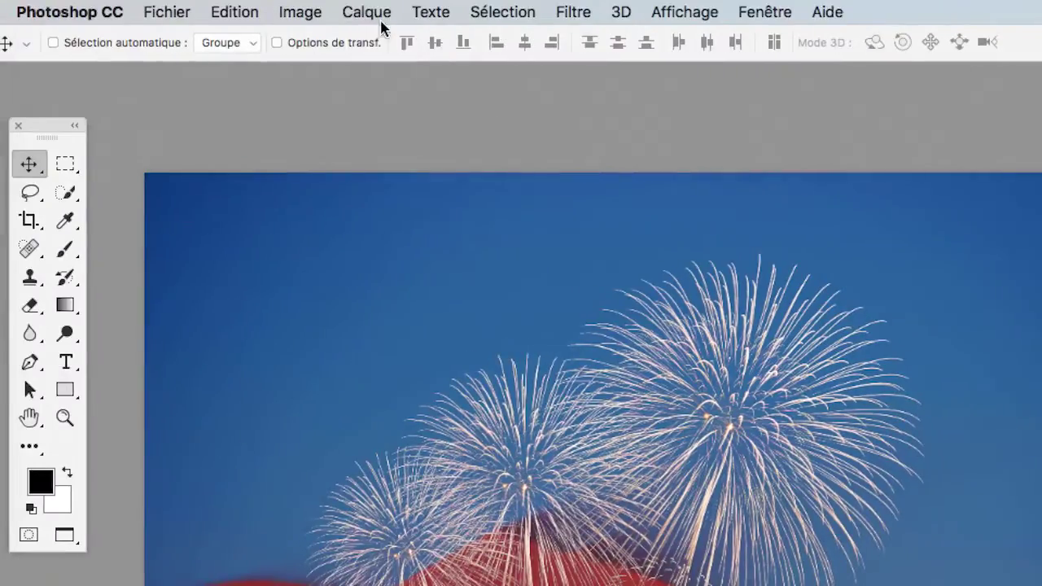
pyautogui.click(376, 13)
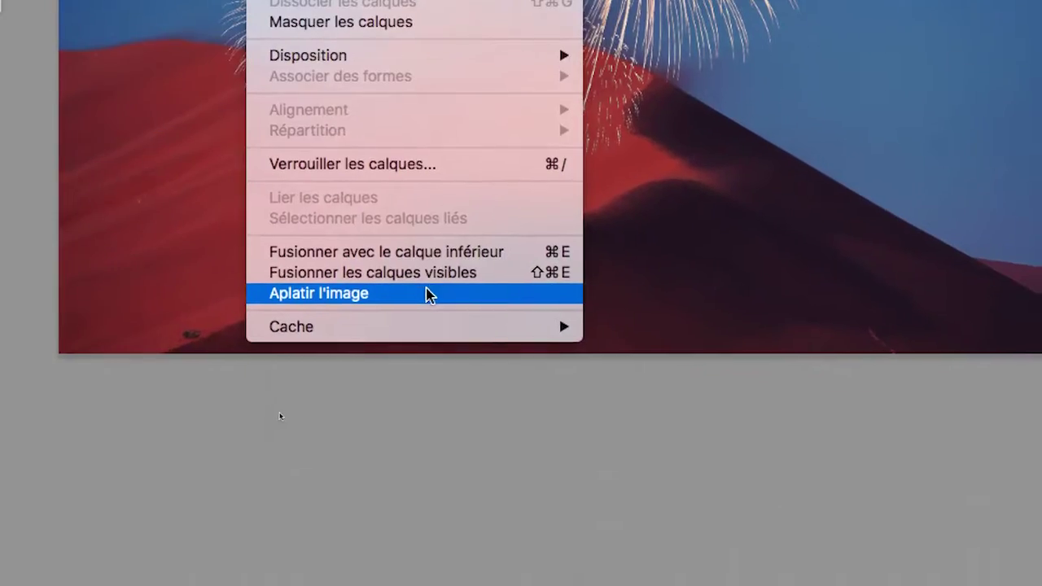
pyautogui.click(473, 279)
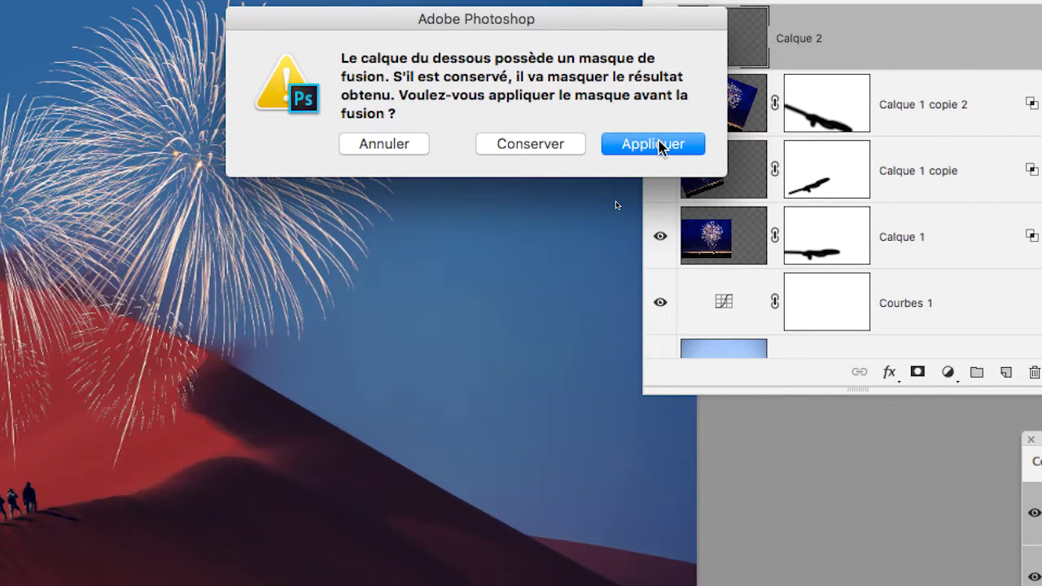
pyautogui.click(657, 144)
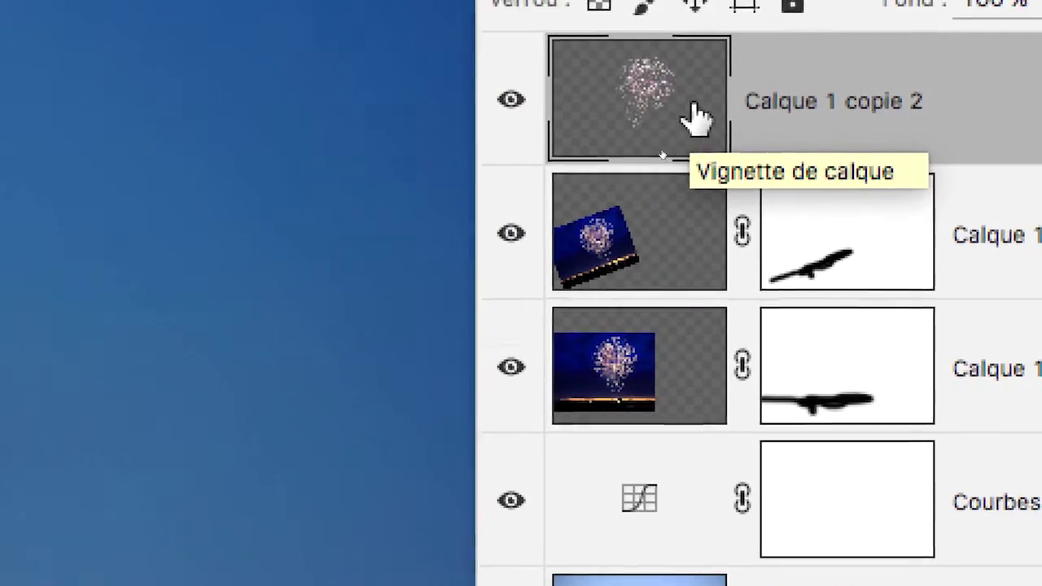
# Merge empty layers into Calque 1 copie and Calque 1, applying each layer's mask
pyautogui.moveTo(668, 108); pyautogui.dragTo(667, 109)
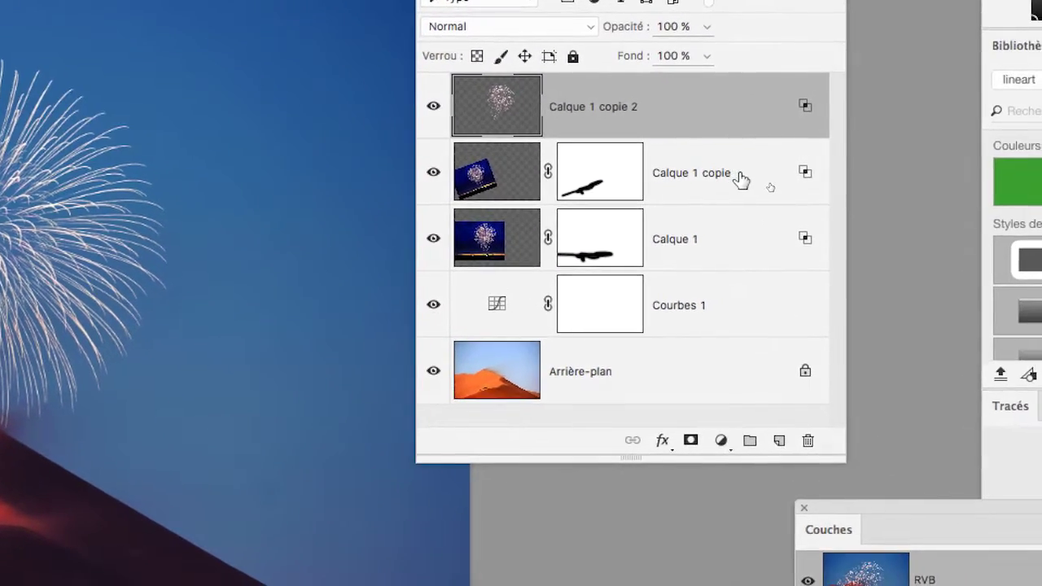
pyautogui.click(737, 176)
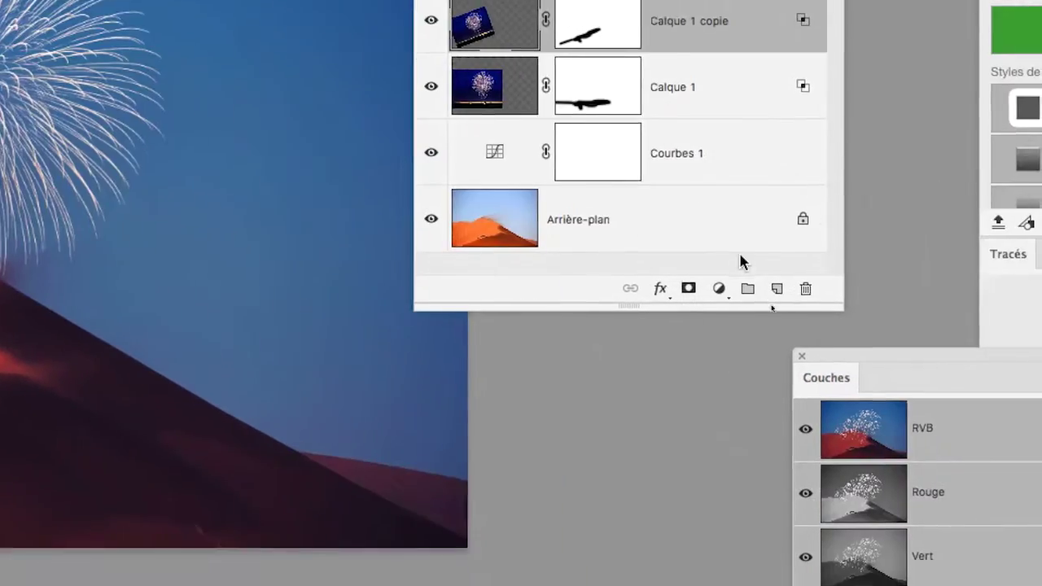
pyautogui.click(776, 288)
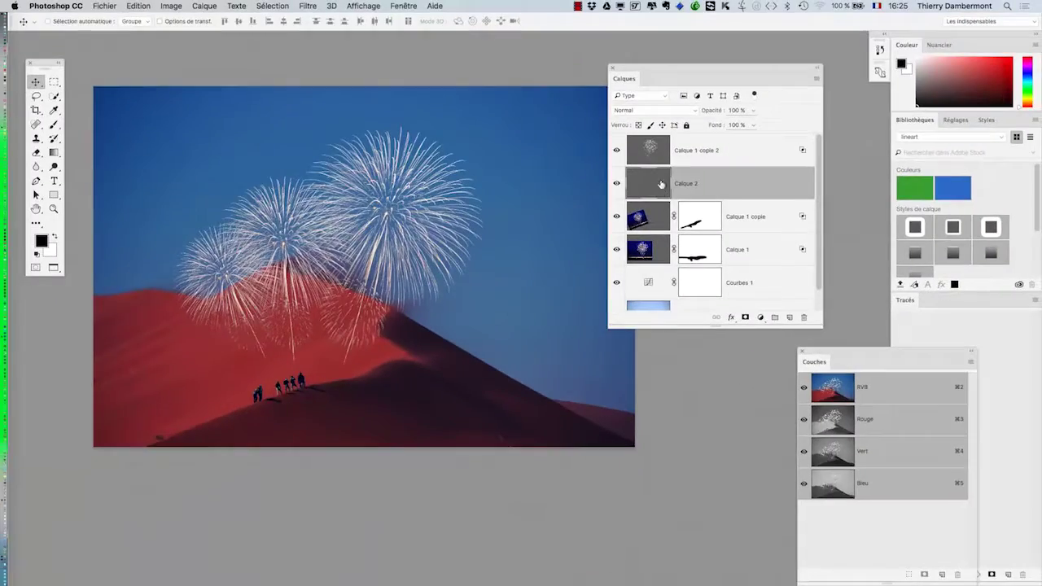
pyautogui.click(194, 6)
pyautogui.click(295, 395)
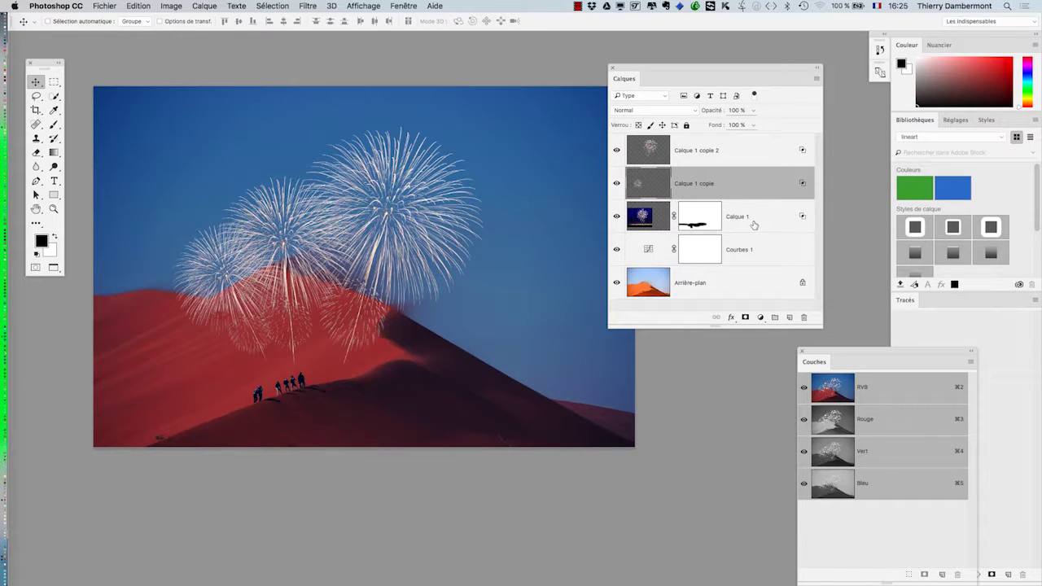
pyautogui.click(213, 7)
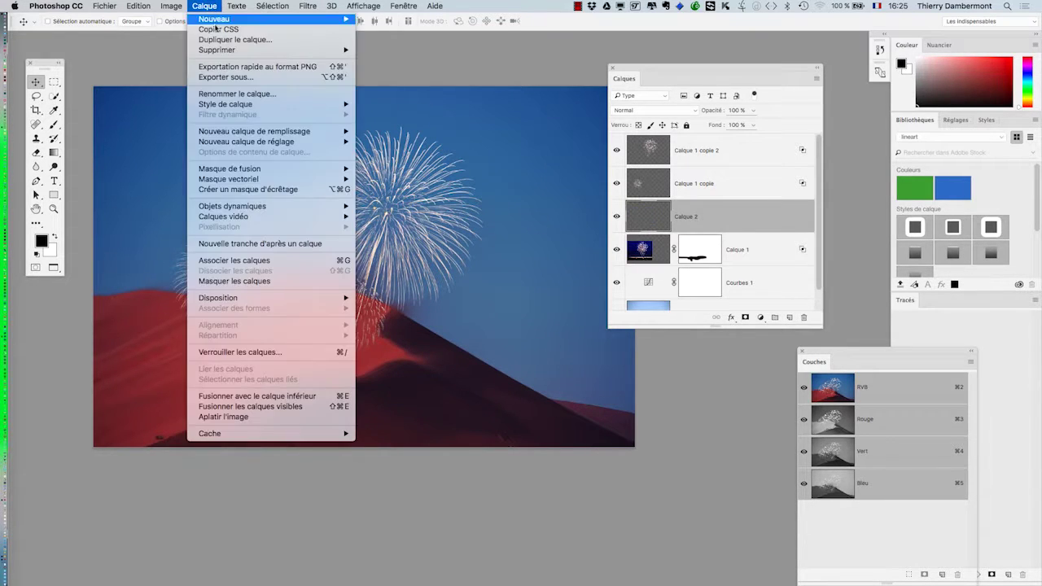
pyautogui.click(312, 396)
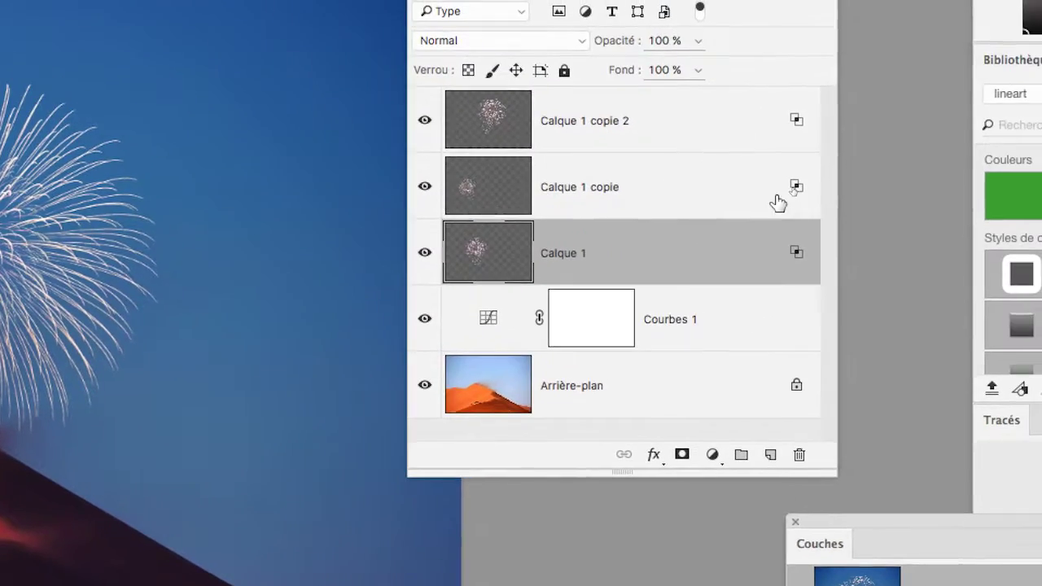
# Set Calque 1 copie 2's blend-if dark limit to 86 in Blending Options
pyautogui.click(848, 170)
pyautogui.click(853, 114)
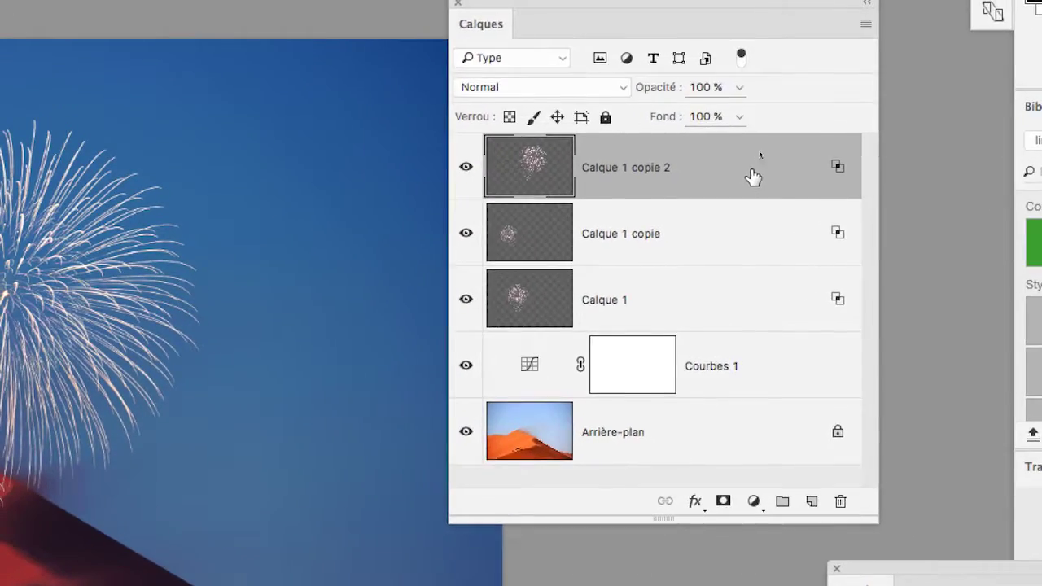
pyautogui.doubleClick(753, 176)
pyautogui.moveTo(827, 240); pyautogui.dragTo(704, 244)
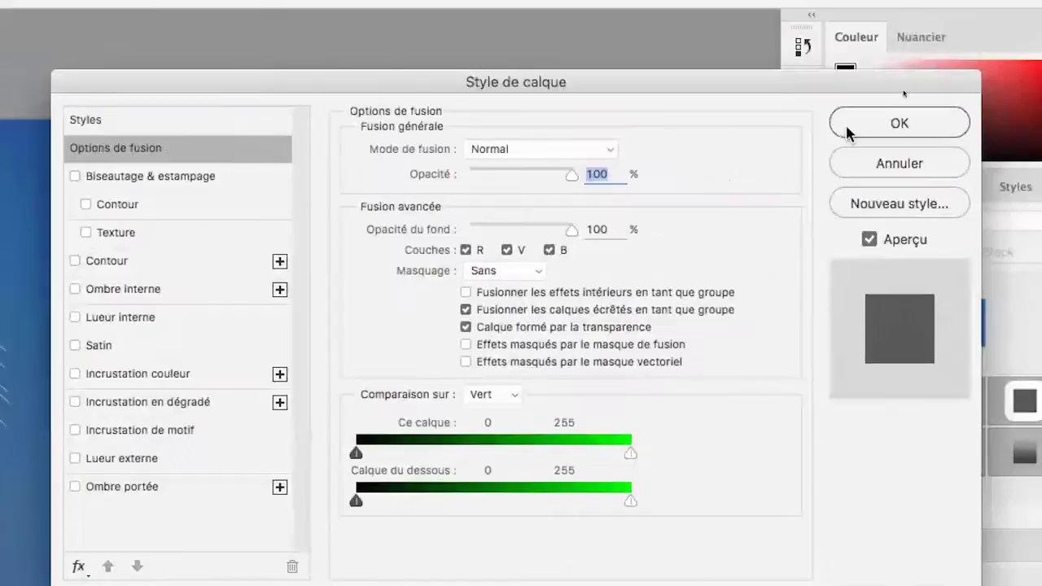
pyautogui.click(845, 123)
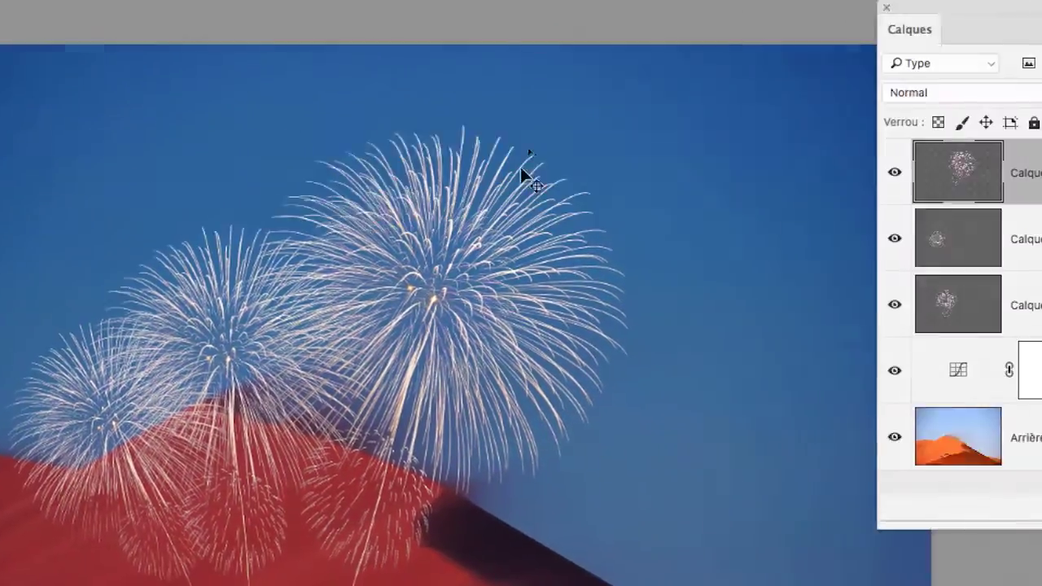
# Reset Calque 1 copie's blend-if to 0, drop Calque 1's darkest pixels, add an empty layer
pyautogui.doubleClick(771, 203)
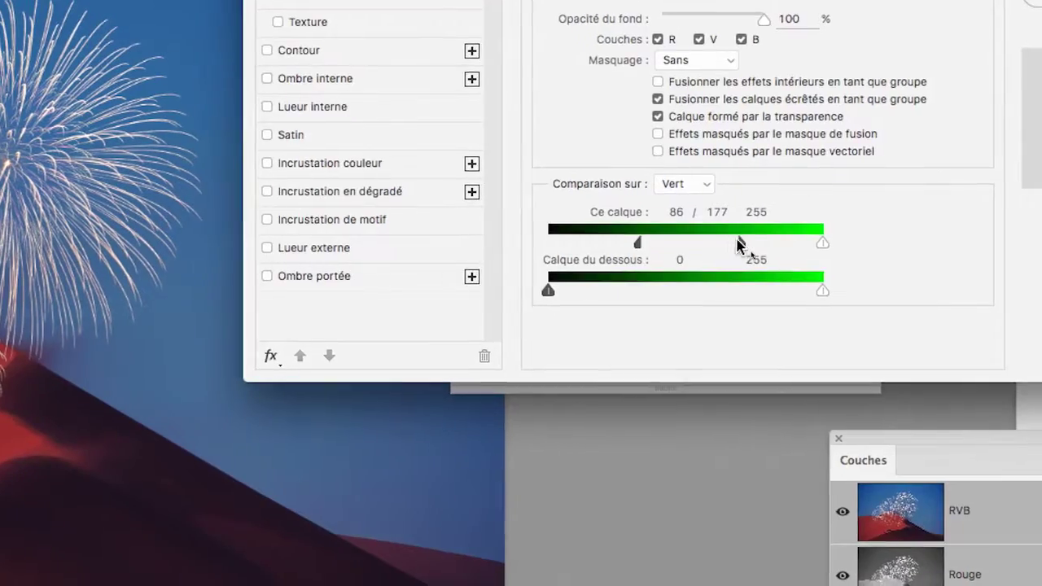
pyautogui.moveTo(690, 330); pyautogui.dragTo(497, 330)
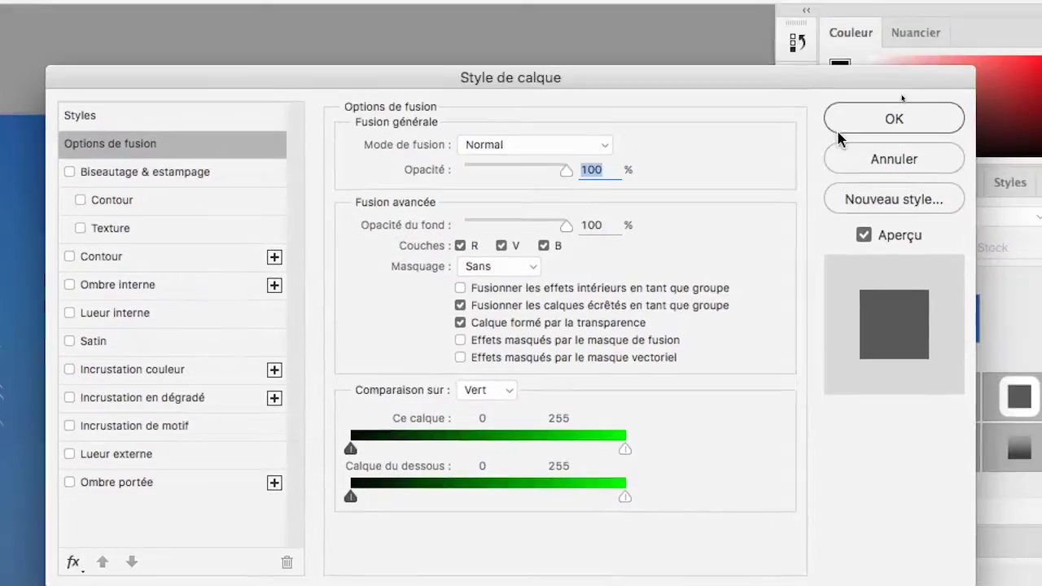
pyautogui.click(858, 118)
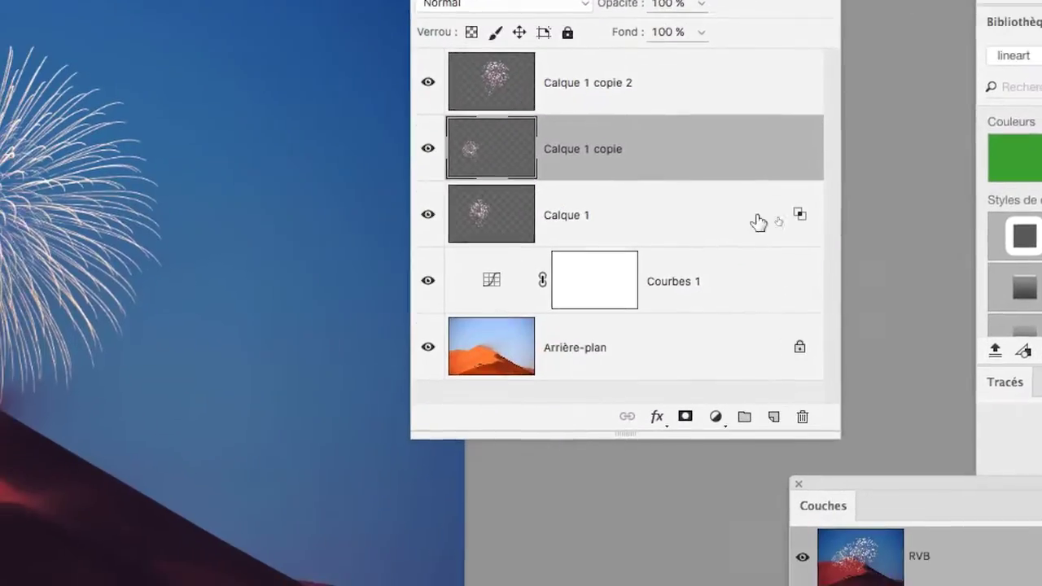
pyautogui.doubleClick(778, 221)
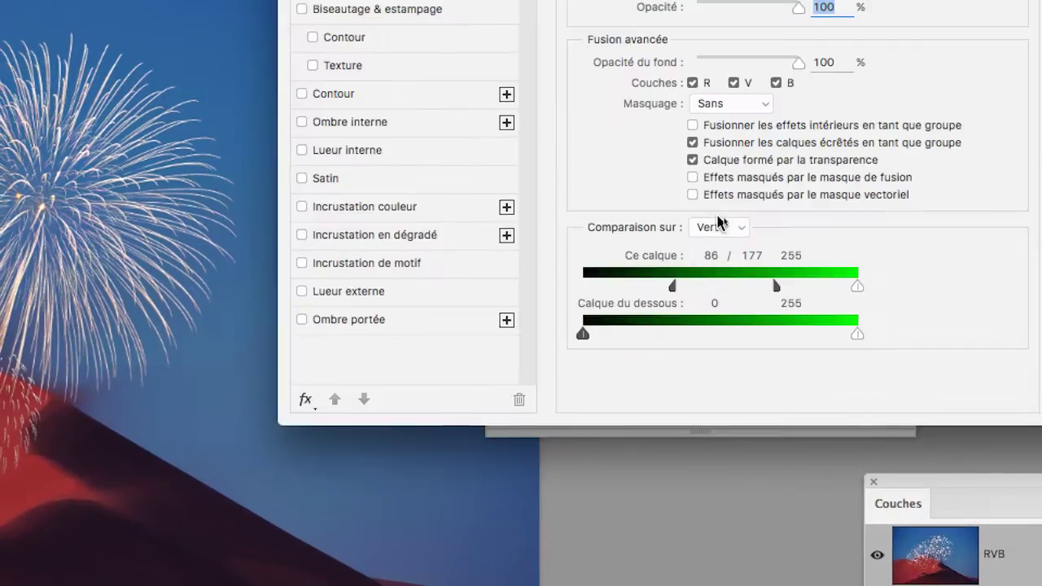
pyautogui.moveTo(775, 285); pyautogui.dragTo(680, 247)
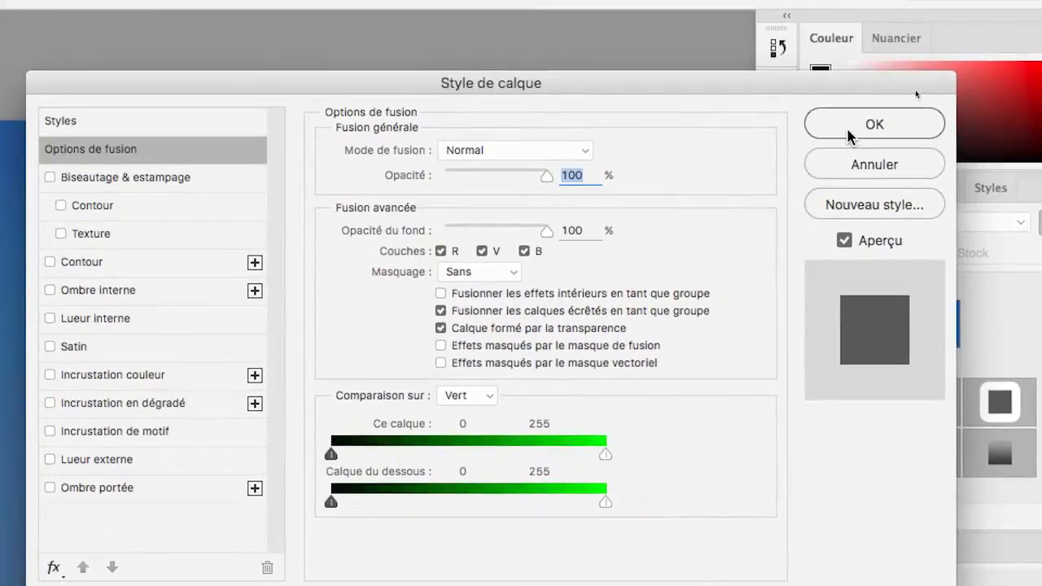
pyautogui.click(838, 124)
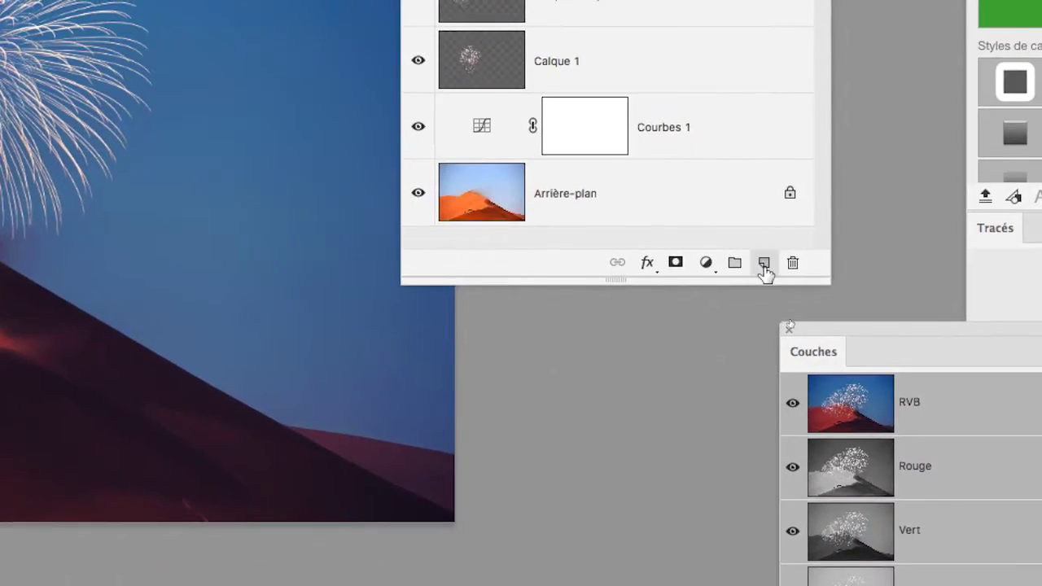
pyautogui.click(872, 481)
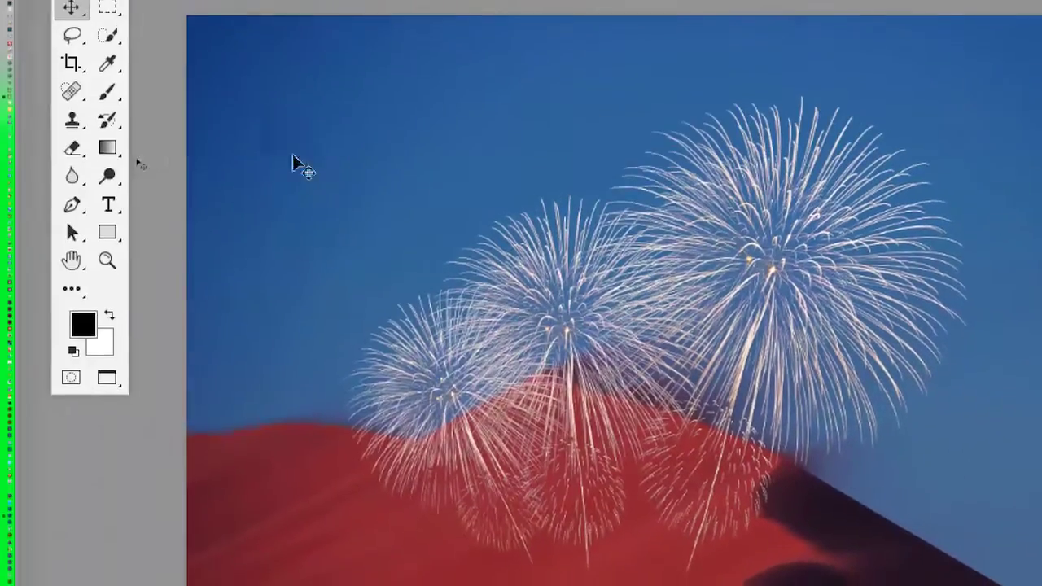
# Fill Calque 2 with a red-to-green radial gradient and clip it to the largest burst
pyautogui.click(101, 151)
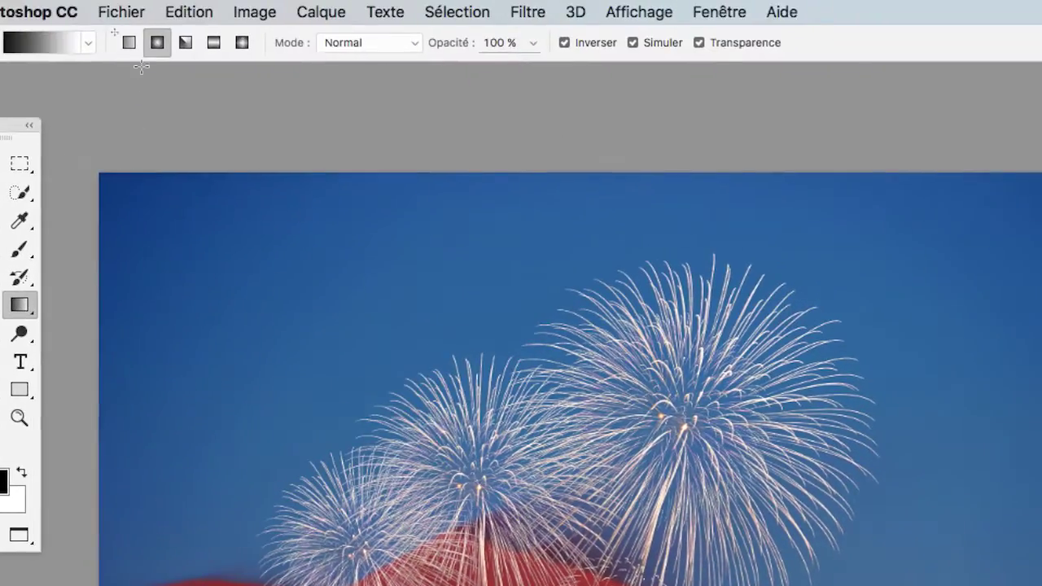
pyautogui.click(122, 43)
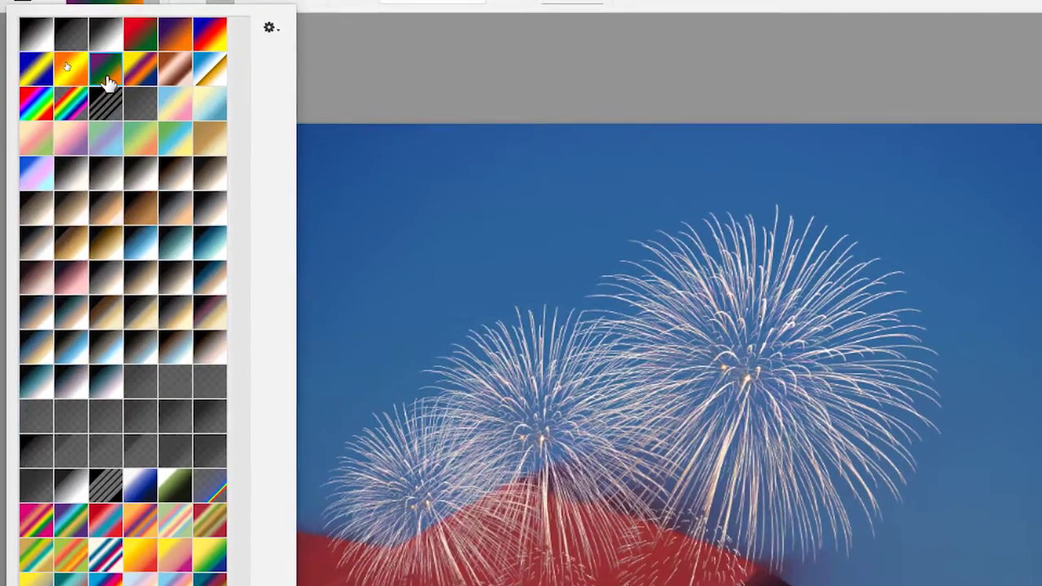
pyautogui.click(81, 118)
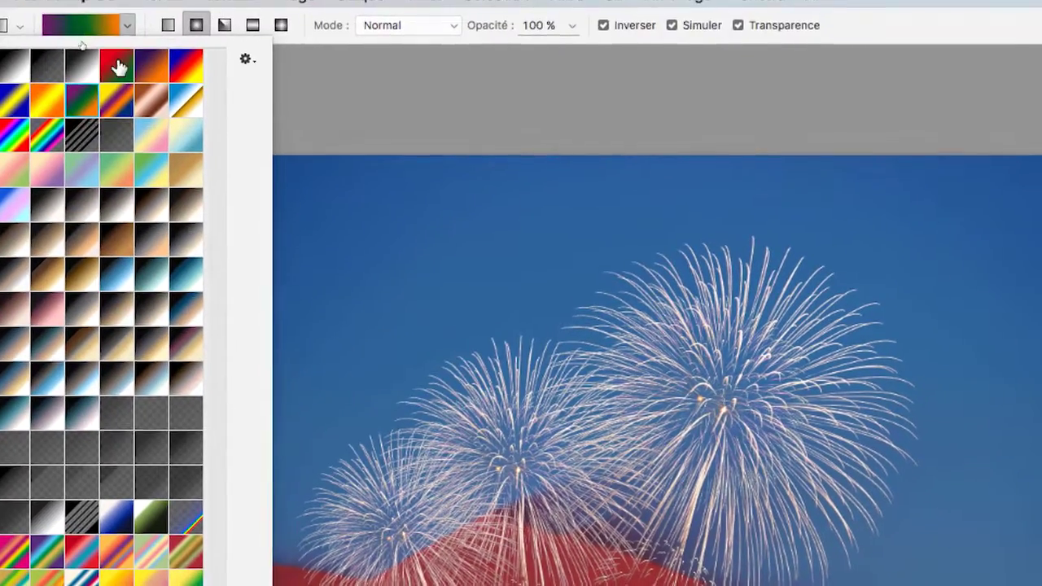
pyautogui.click(118, 65)
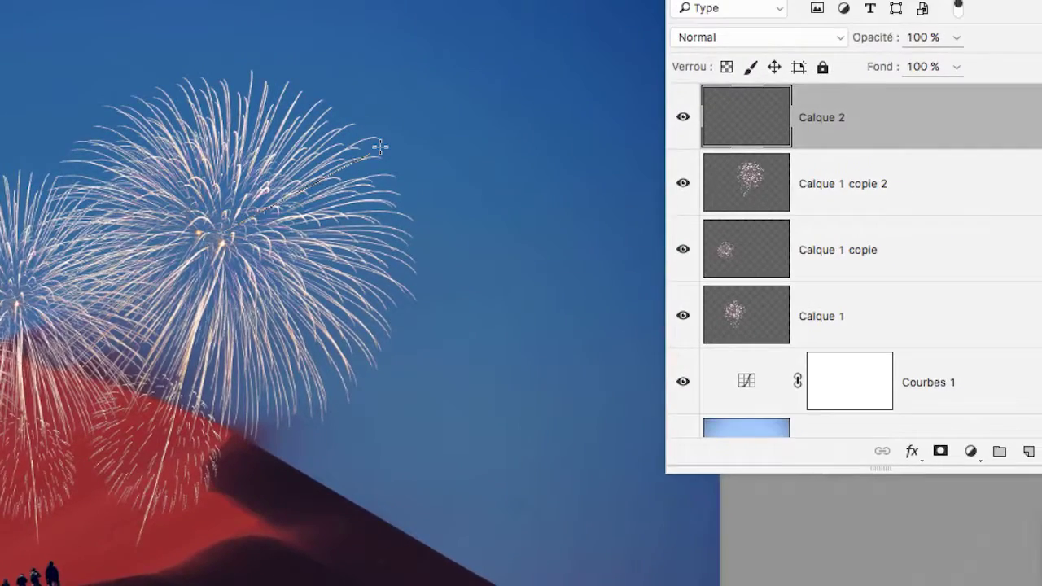
pyautogui.moveTo(335, 172); pyautogui.dragTo(405, 136)
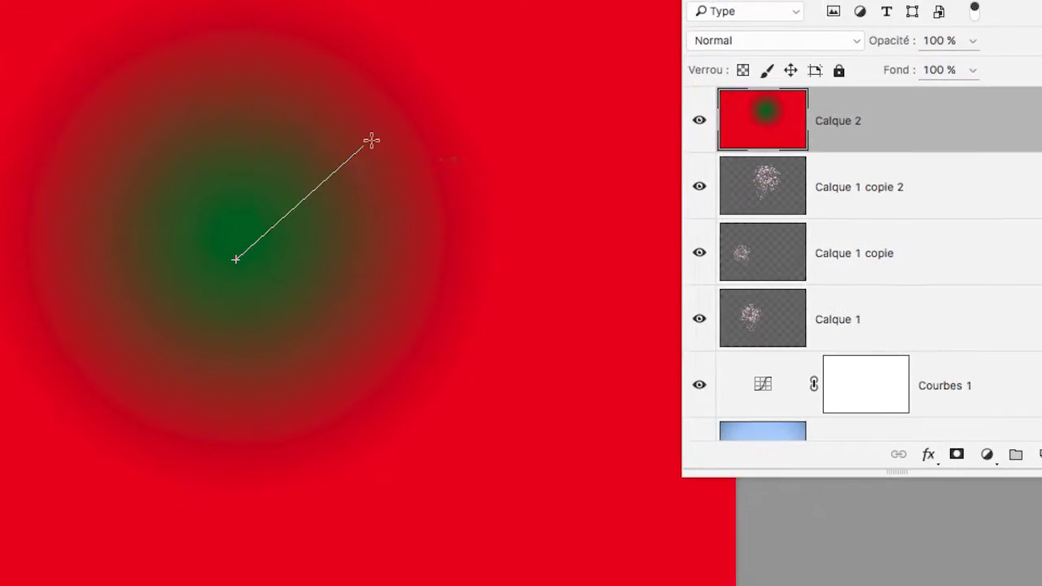
pyautogui.moveTo(371, 140); pyautogui.dragTo(375, 138)
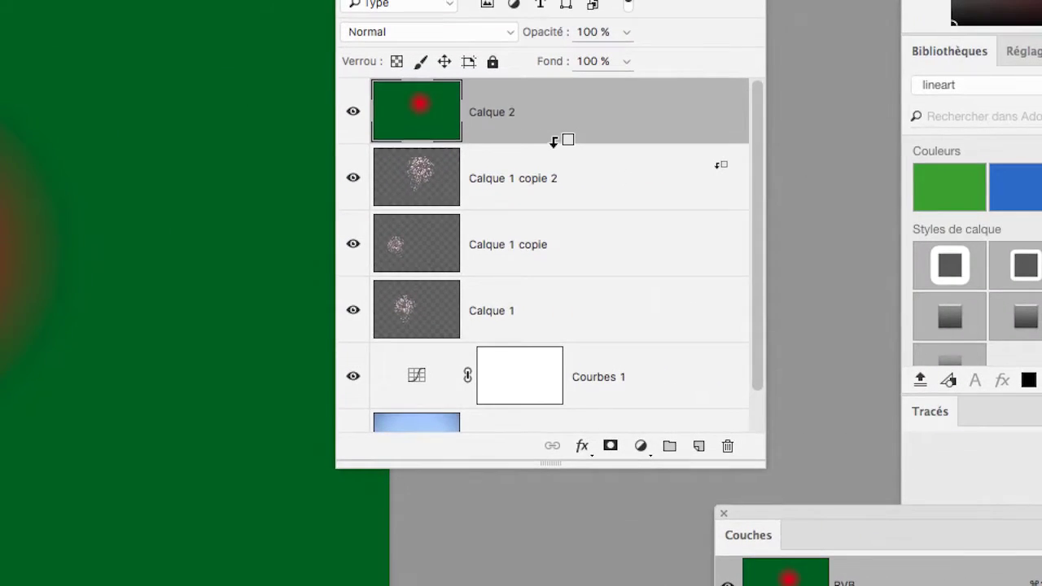
pyautogui.keyDown('alt'); pyautogui.click(539, 140); pyautogui.keyUp('alt')
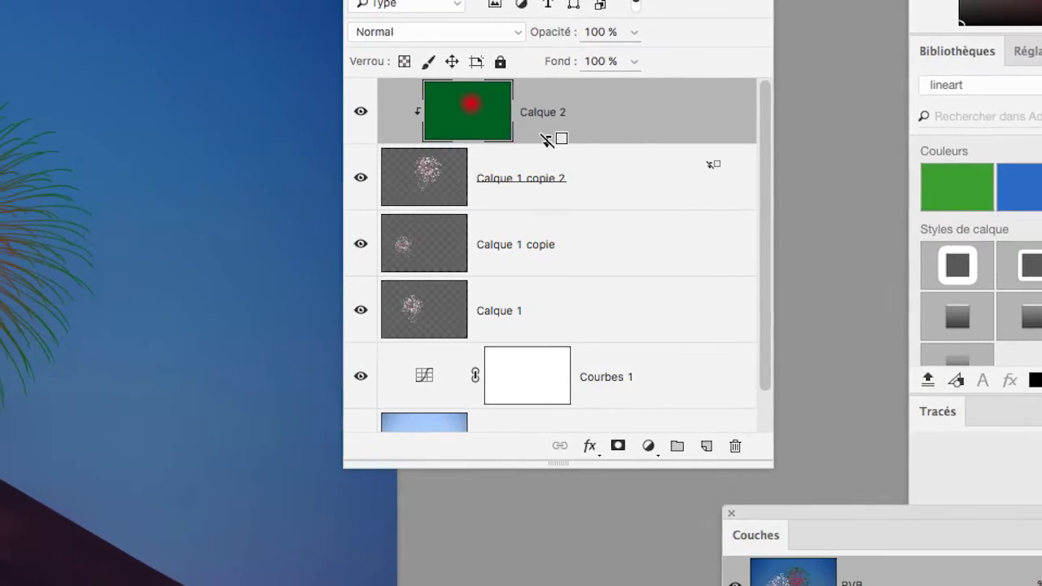
pyautogui.keyDown('alt'); pyautogui.click(549, 140); pyautogui.keyUp('alt')
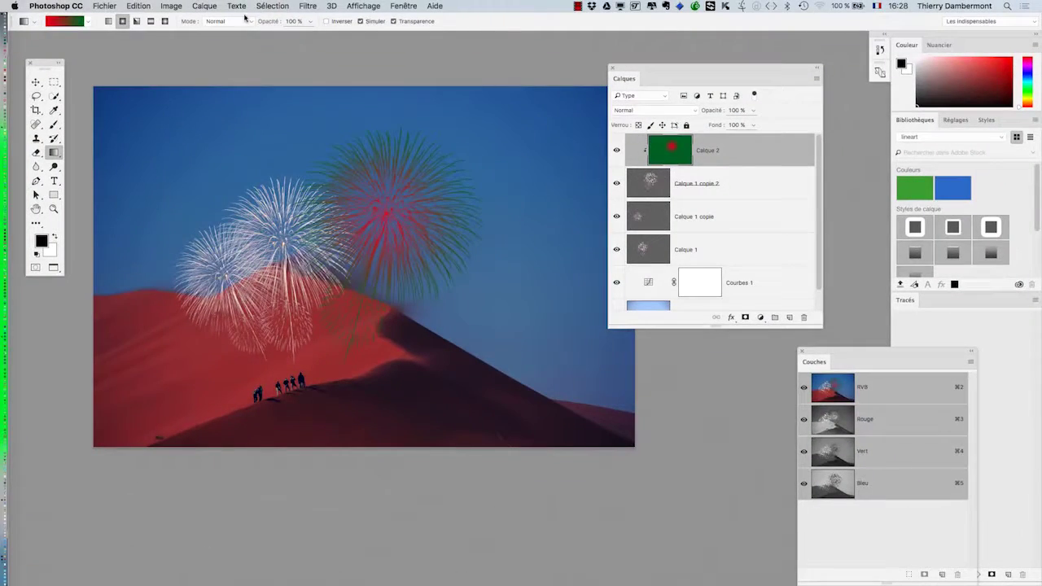
# Try recolouring the large burst with a dark brown gradient preset
pyautogui.click(90, 22)
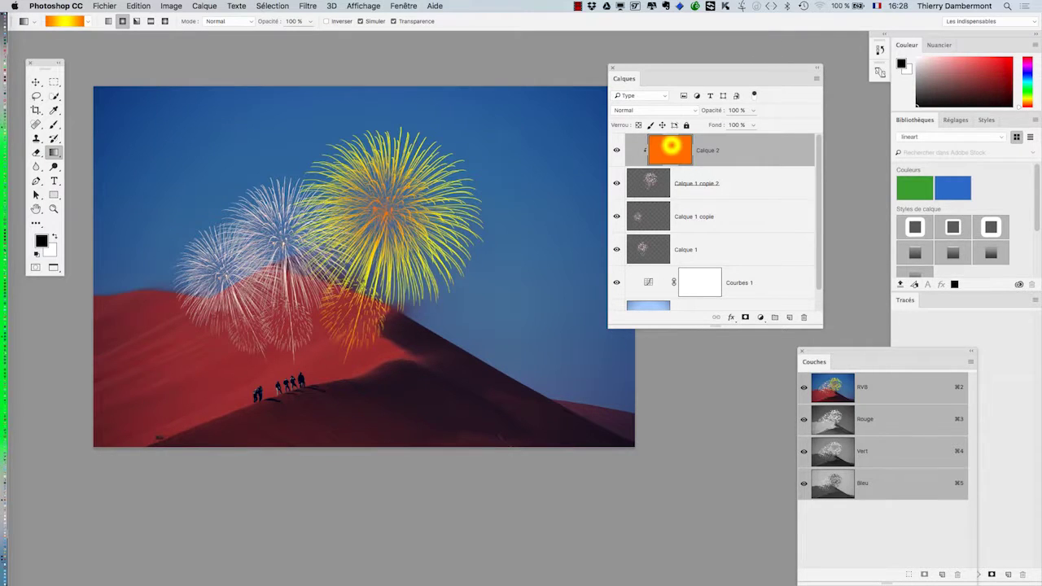
pyautogui.click(87, 21)
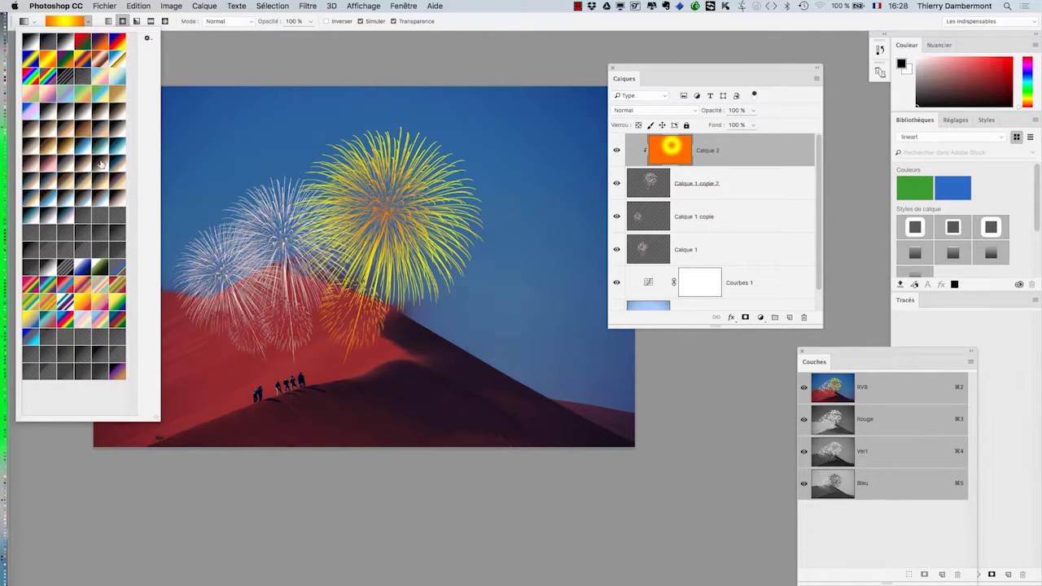
pyautogui.click(84, 131)
pyautogui.moveTo(378, 187); pyautogui.dragTo(516, 109)
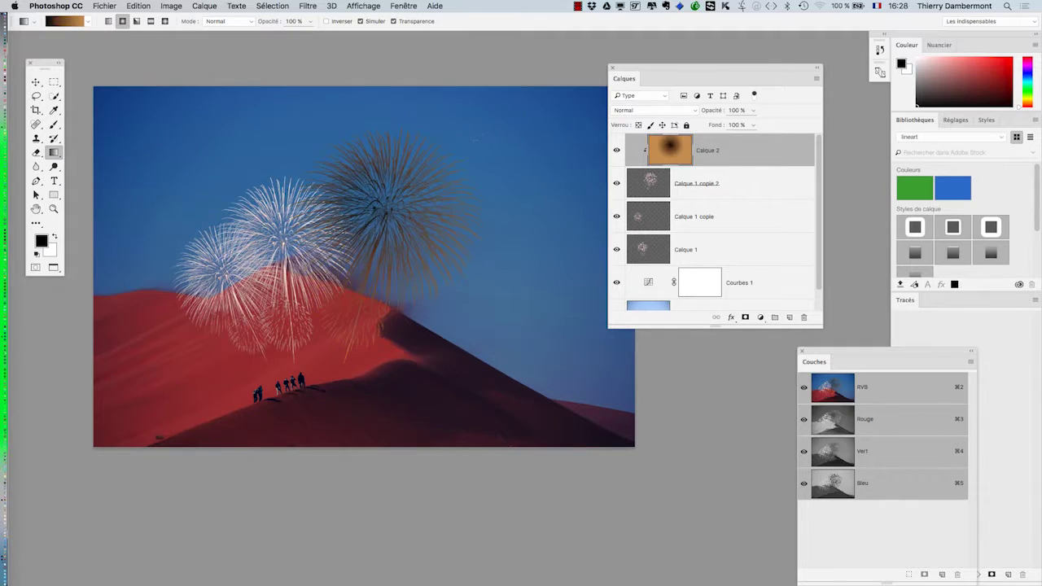
# Redraw the burst with a red-cored rainbow radial gradient; add an empty layer above Calque 1 copie
pyautogui.click(86, 22)
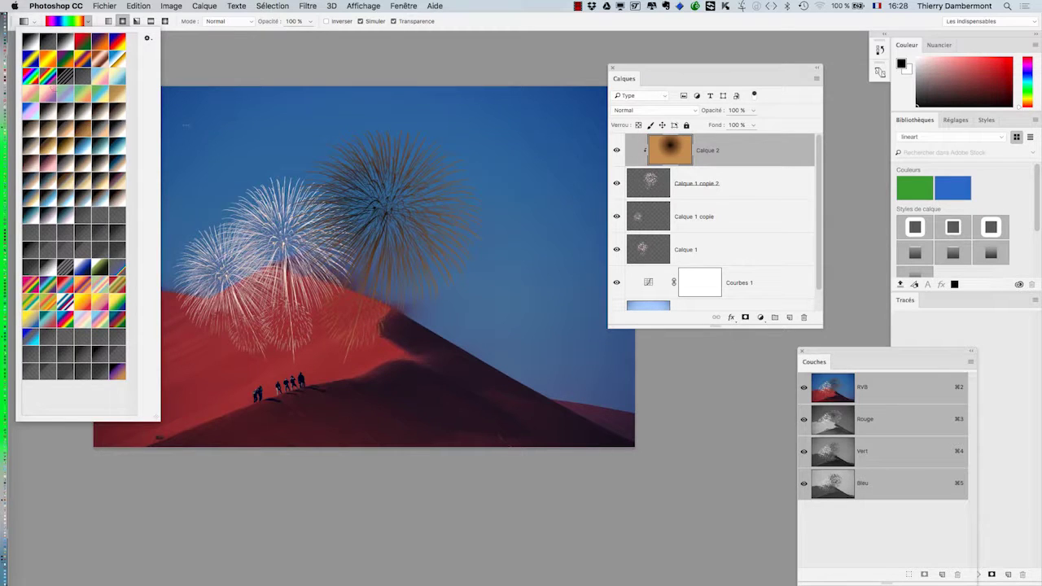
pyautogui.moveTo(379, 197); pyautogui.dragTo(483, 159)
pyautogui.moveTo(380, 236); pyautogui.dragTo(606, 114)
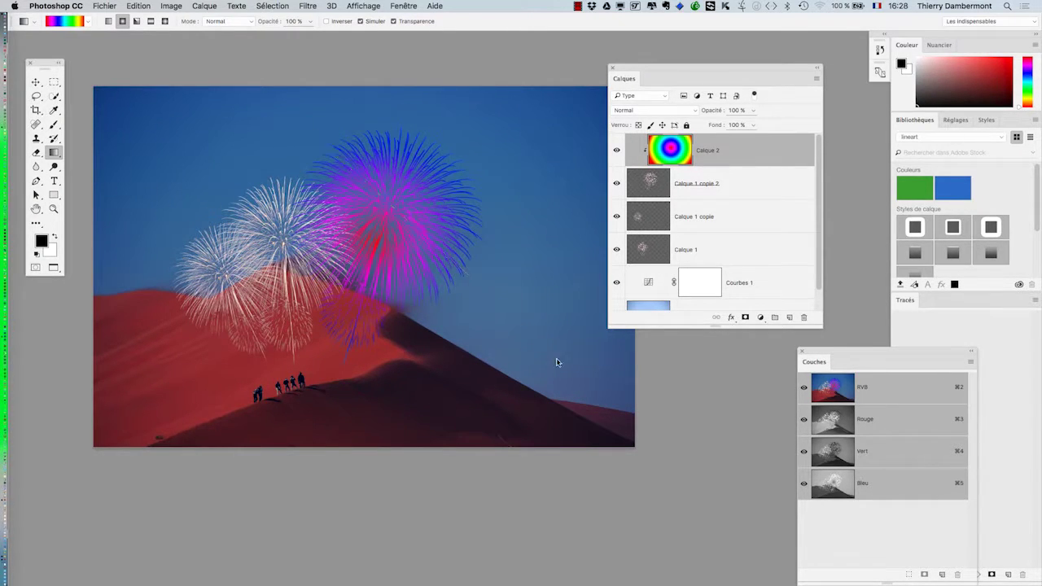
pyautogui.moveTo(490, 268); pyautogui.dragTo(557, 358)
pyautogui.moveTo(354, 106)
pyautogui.mouseDown()
pyautogui.moveTo(394, 220)
pyautogui.moveTo(480, 268)
pyautogui.mouseUp()
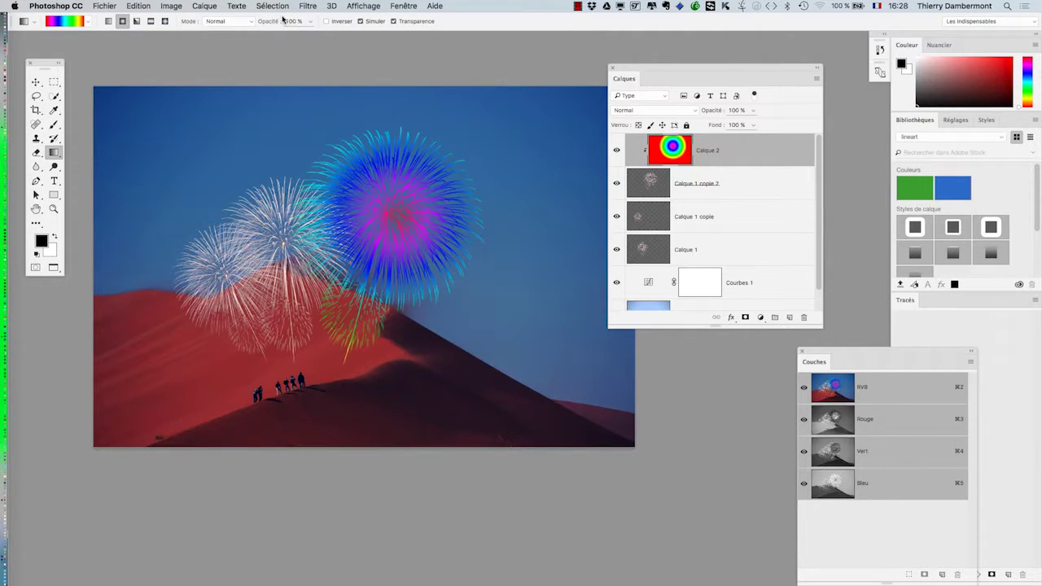
pyautogui.moveTo(398, 210); pyautogui.dragTo(461, 104)
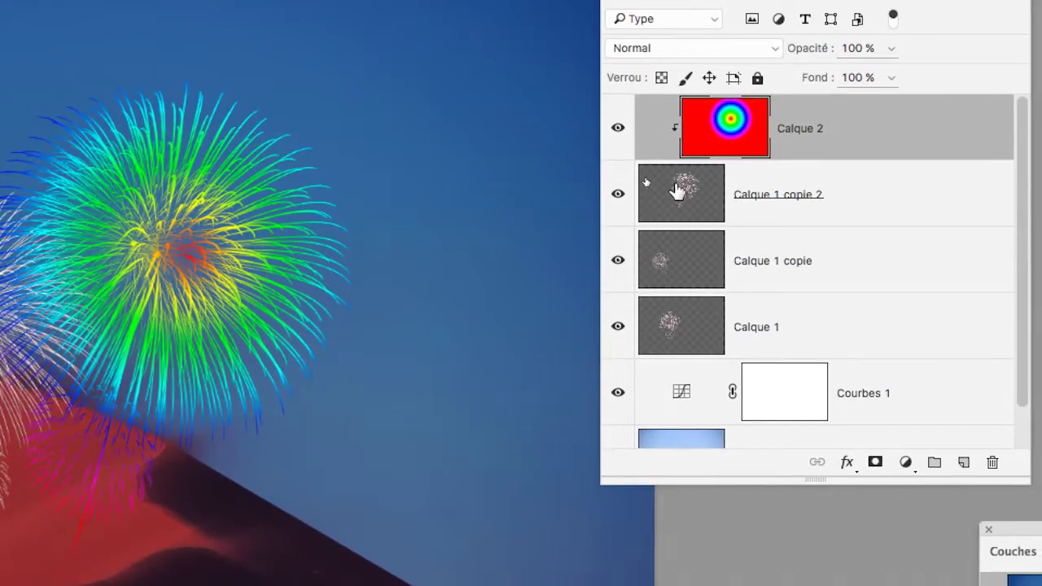
pyautogui.click(716, 218)
pyautogui.click(779, 295)
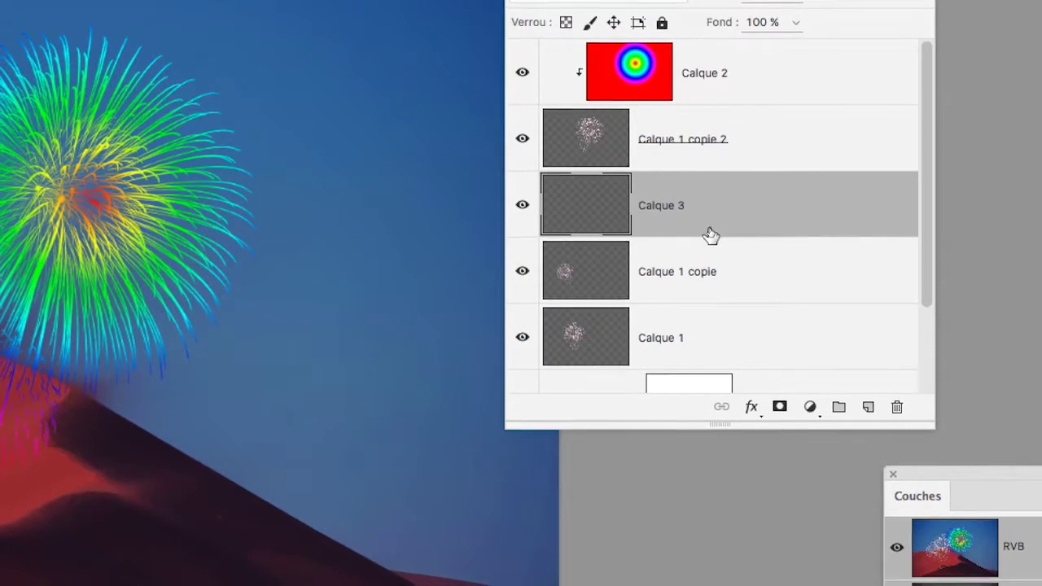
# Clip Calque 3 to Calque 1 copie and new Calque 4 to Calque 1, each with rainbow radial gradients
pyautogui.keyDown('alt'); pyautogui.click(709, 227); pyautogui.keyUp('alt')
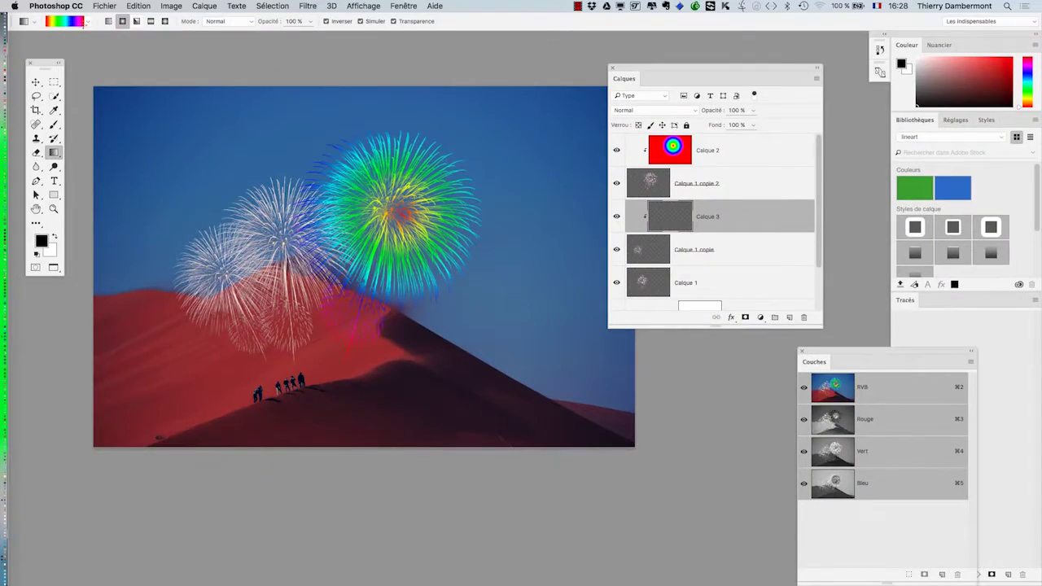
pyautogui.moveTo(323, 41); pyautogui.dragTo(309, 129)
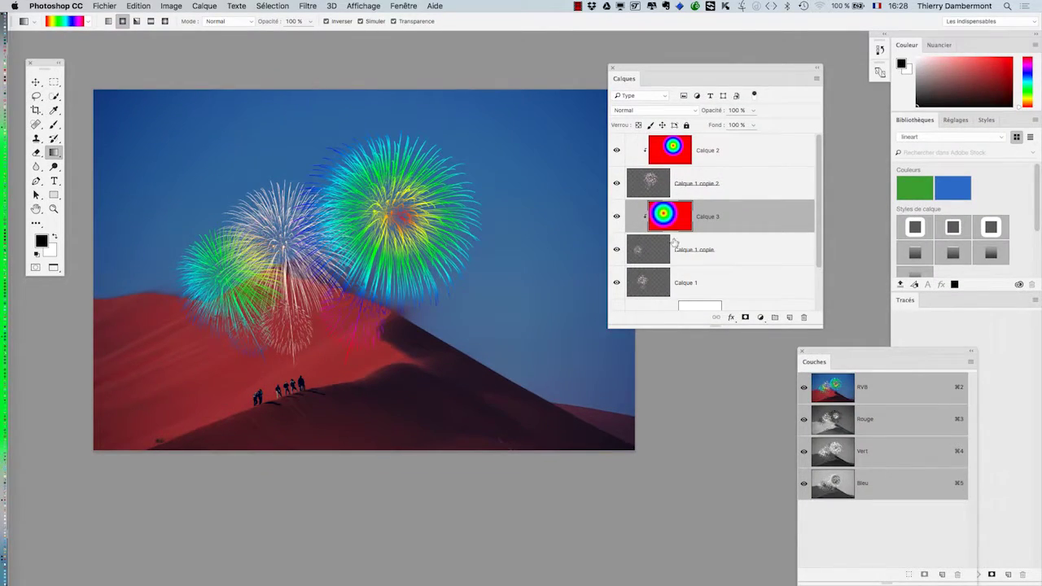
pyautogui.click(719, 280)
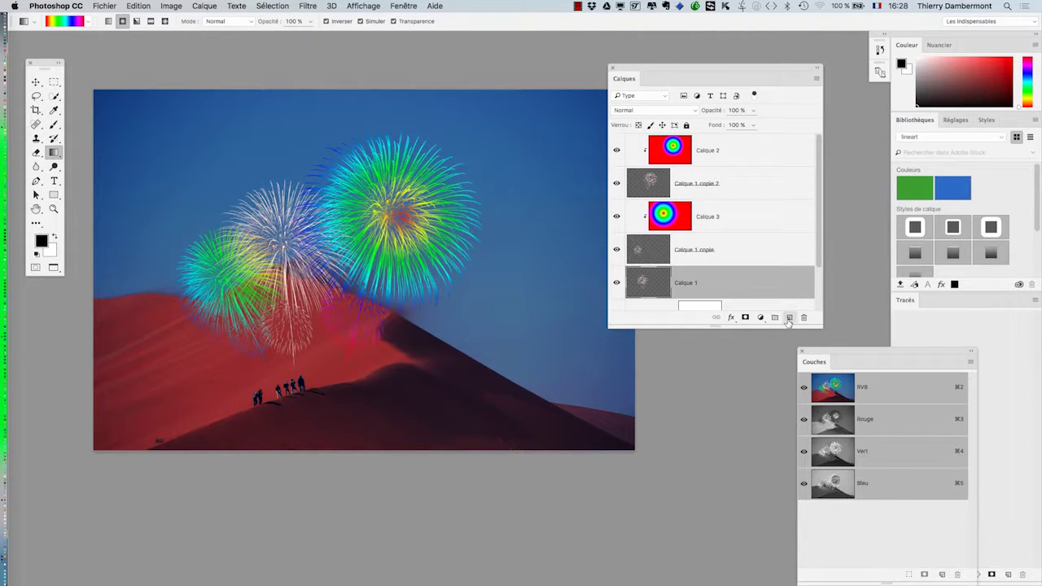
pyautogui.click(788, 319)
pyautogui.keyDown('alt'); pyautogui.click(736, 293); pyautogui.keyUp('alt')
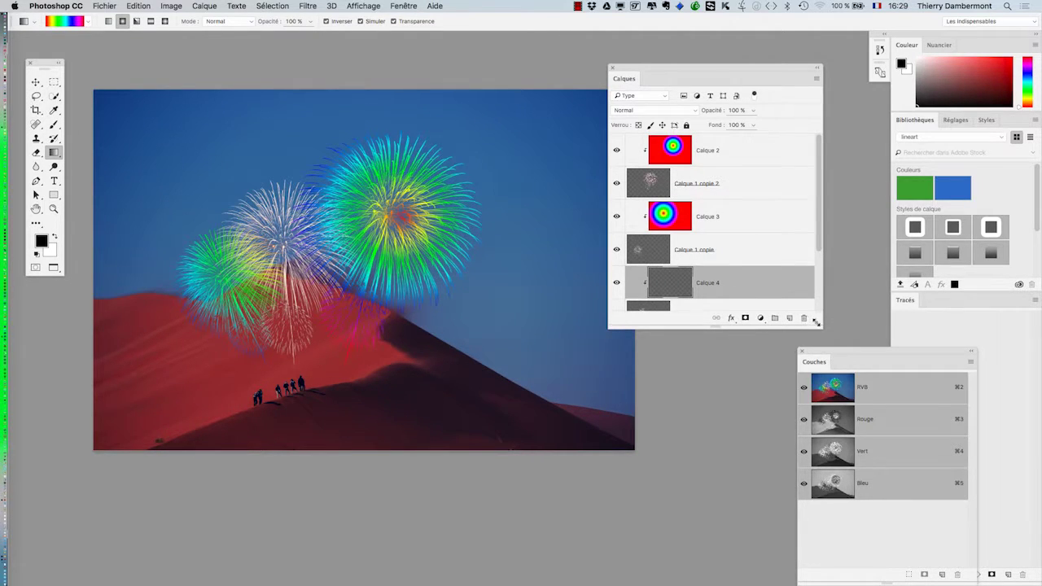
pyautogui.moveTo(821, 327); pyautogui.dragTo(838, 424)
pyautogui.moveTo(284, 236); pyautogui.dragTo(365, 127)
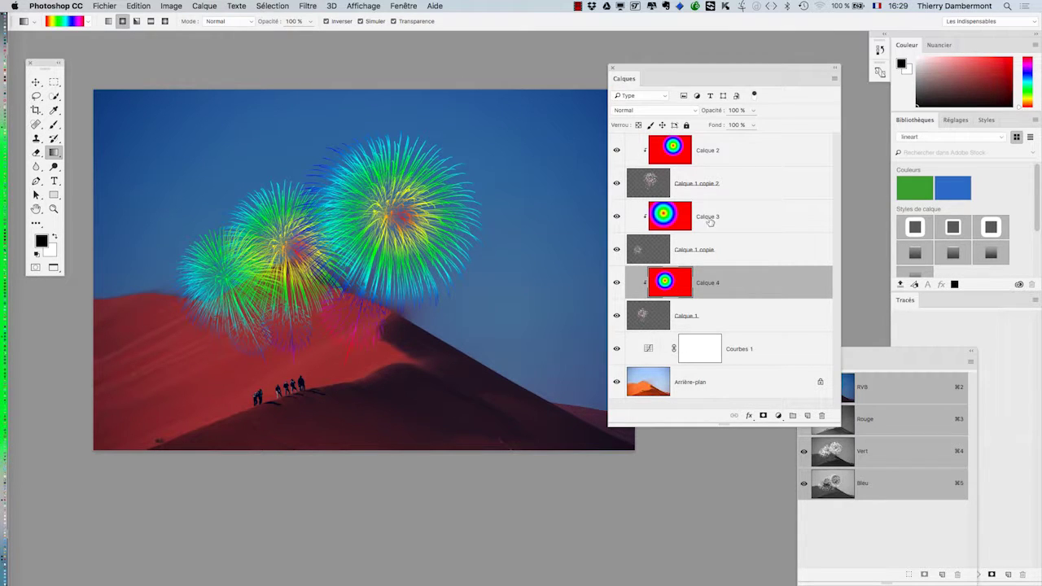
pyautogui.click(682, 155)
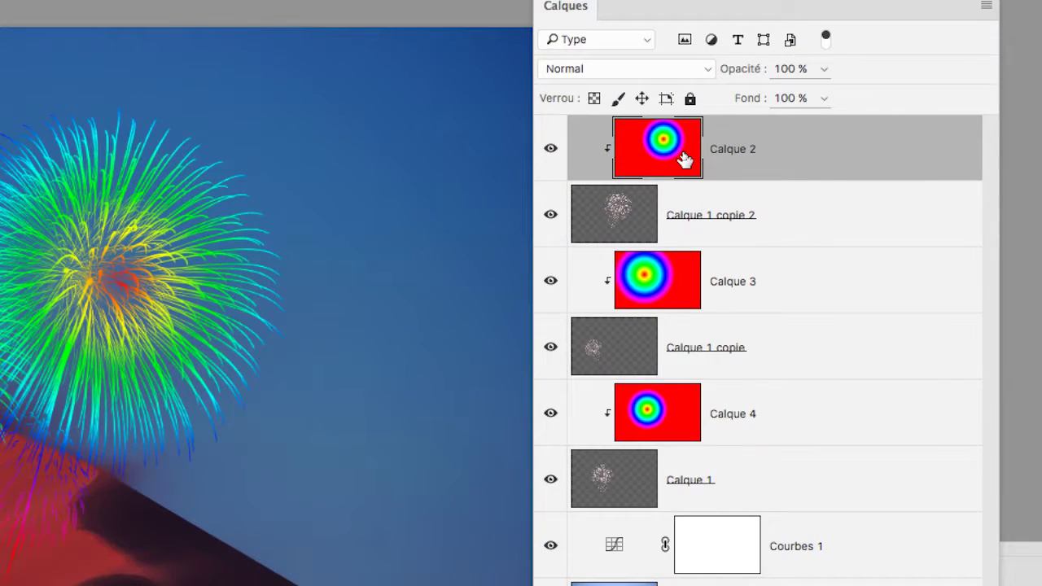
pyautogui.moveTo(682, 155); pyautogui.dragTo(676, 153)
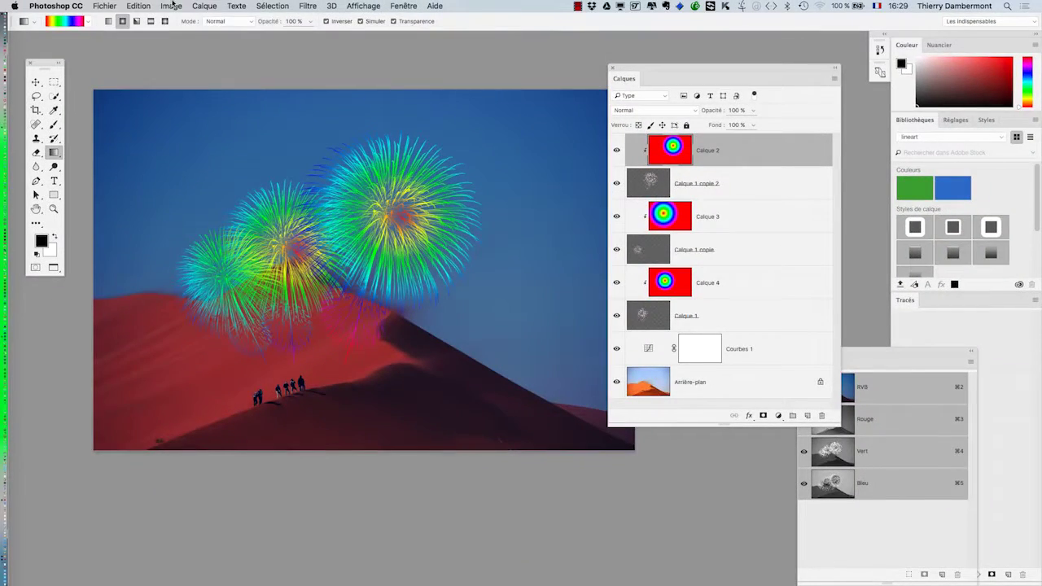
# Shift the hue of Calque 2's large-burst gradient with Hue/Saturation
pyautogui.click(172, 6)
pyautogui.moveTo(184, 35)
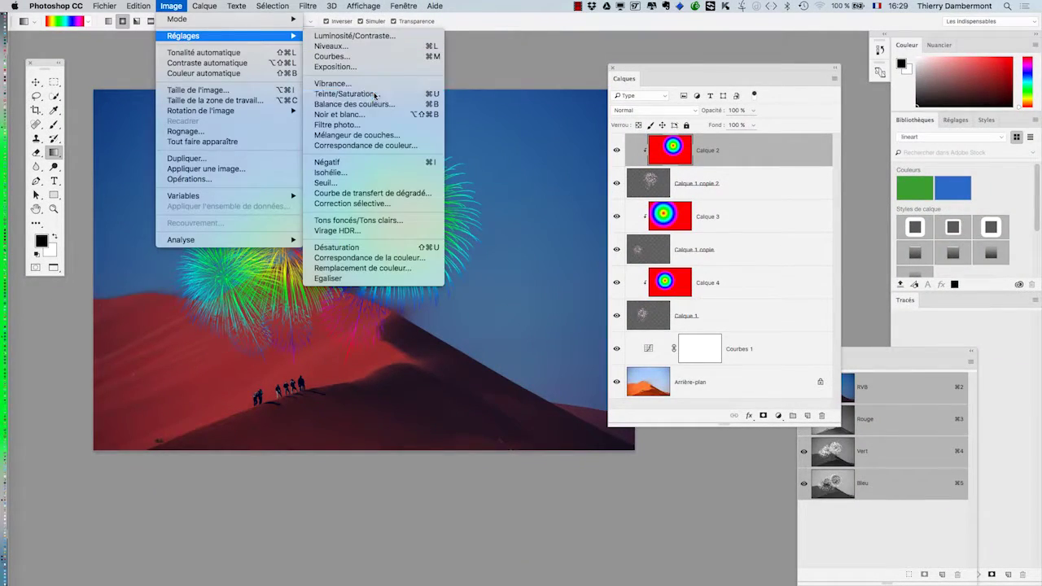
pyautogui.click(376, 96)
pyautogui.moveTo(524, 194); pyautogui.dragTo(656, 288)
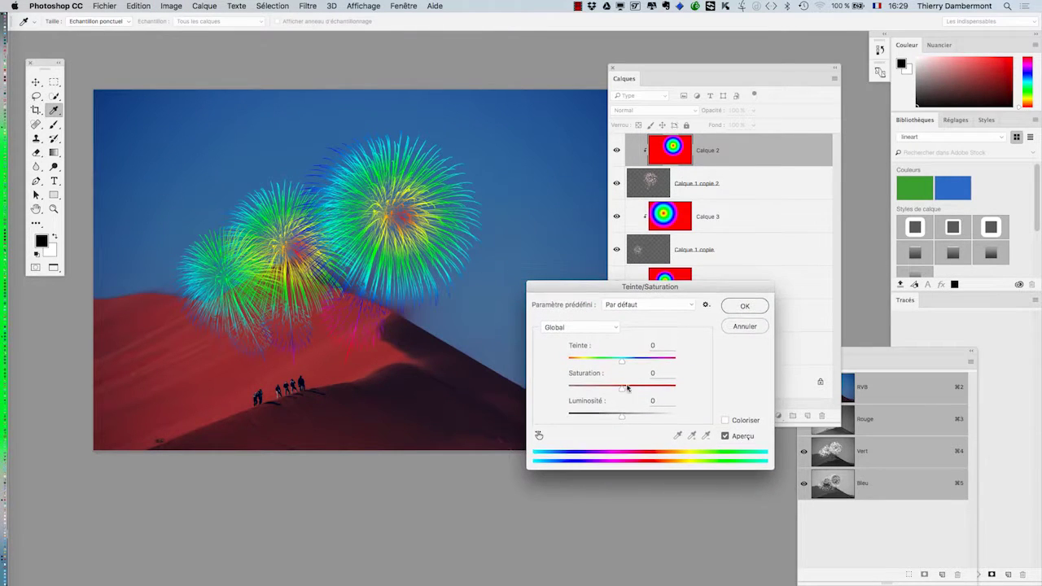
pyautogui.moveTo(617, 364)
pyautogui.mouseDown()
pyautogui.moveTo(558, 363)
pyautogui.moveTo(660, 359)
pyautogui.moveTo(599, 392)
pyautogui.mouseUp()
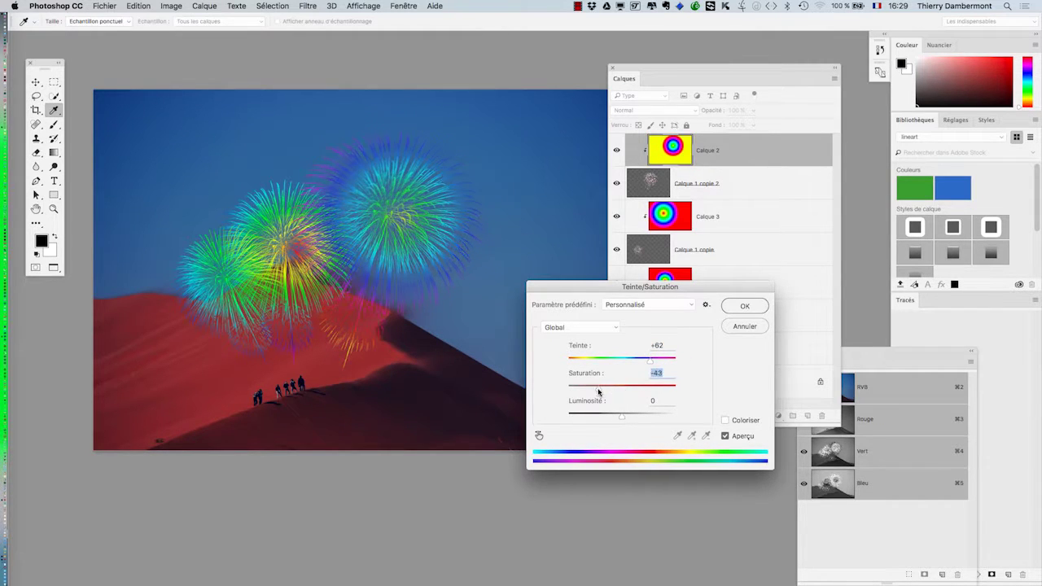
pyautogui.click(743, 307)
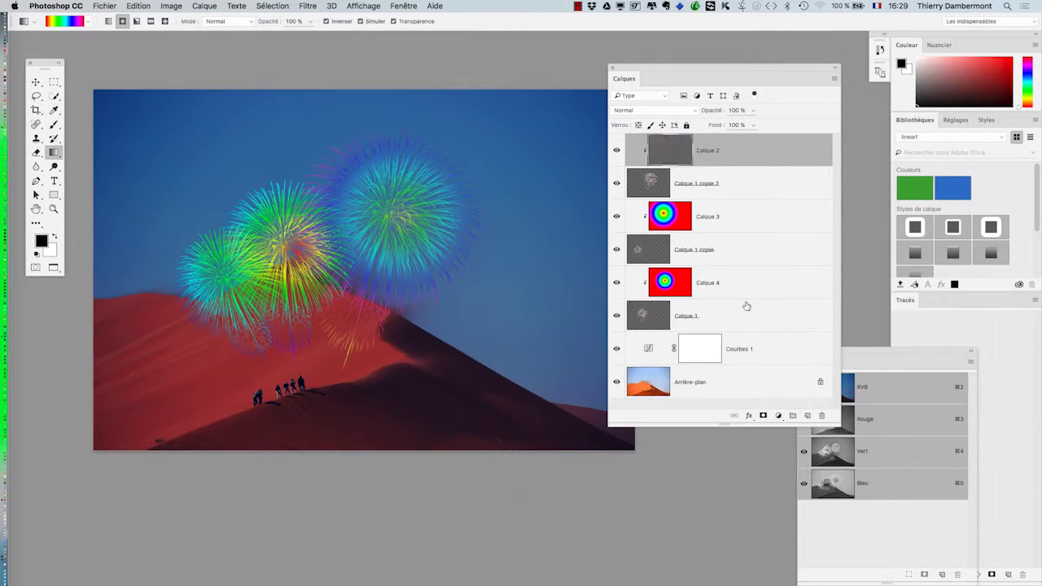
# Shift Calque 3's gradient hue by -60 and raise saturation by +25
pyautogui.click(679, 213)
pyautogui.click(172, 6)
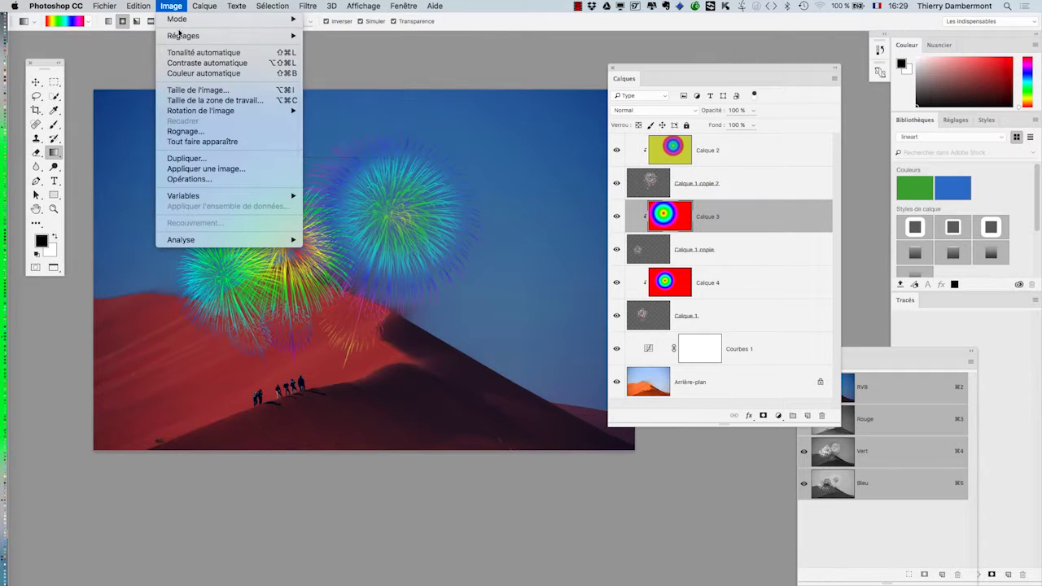
pyautogui.moveTo(183, 35)
pyautogui.click(374, 94)
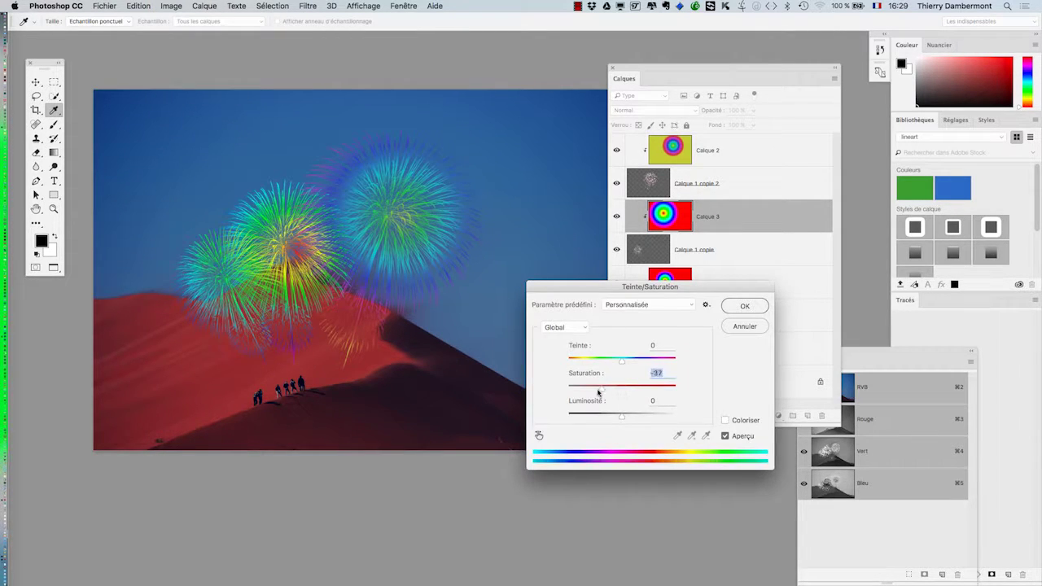
pyautogui.moveTo(620, 391)
pyautogui.mouseDown()
pyautogui.moveTo(635, 389)
pyautogui.moveTo(596, 363)
pyautogui.mouseUp()
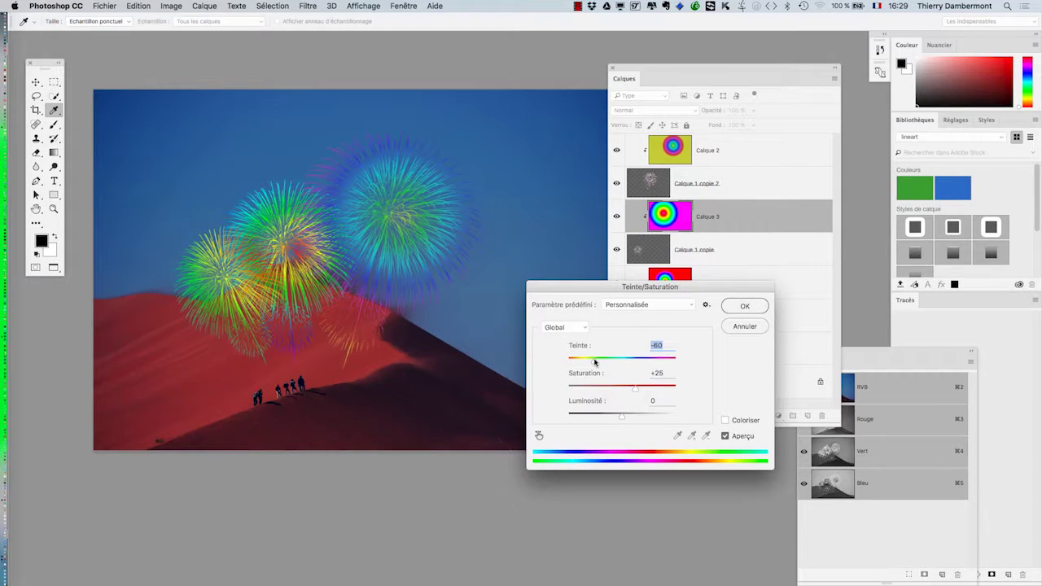
pyautogui.click(737, 305)
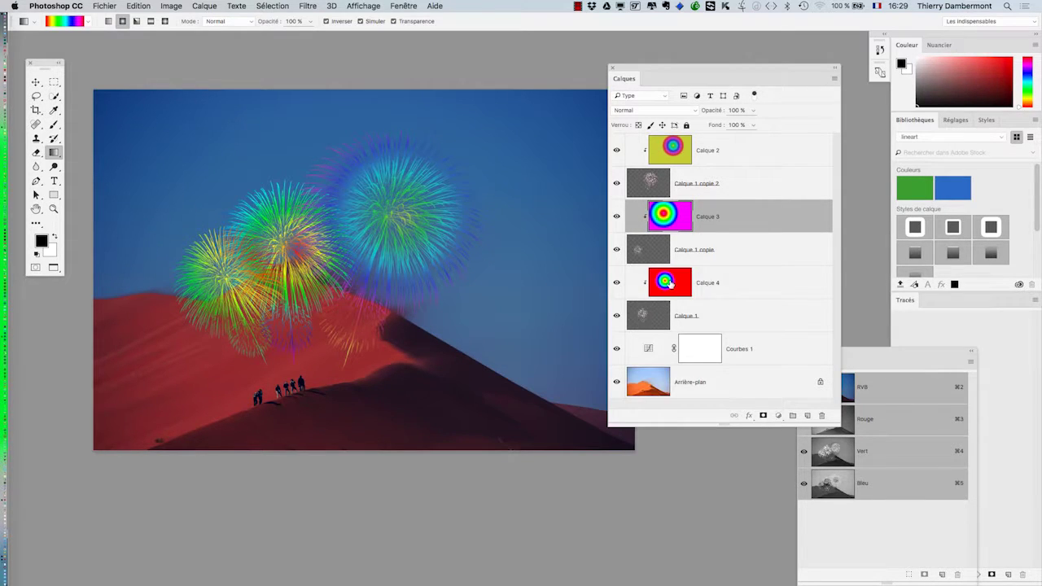
# Shift Calque 4's gradient hue to +178 using Ctrl+U
pyautogui.click(668, 282)
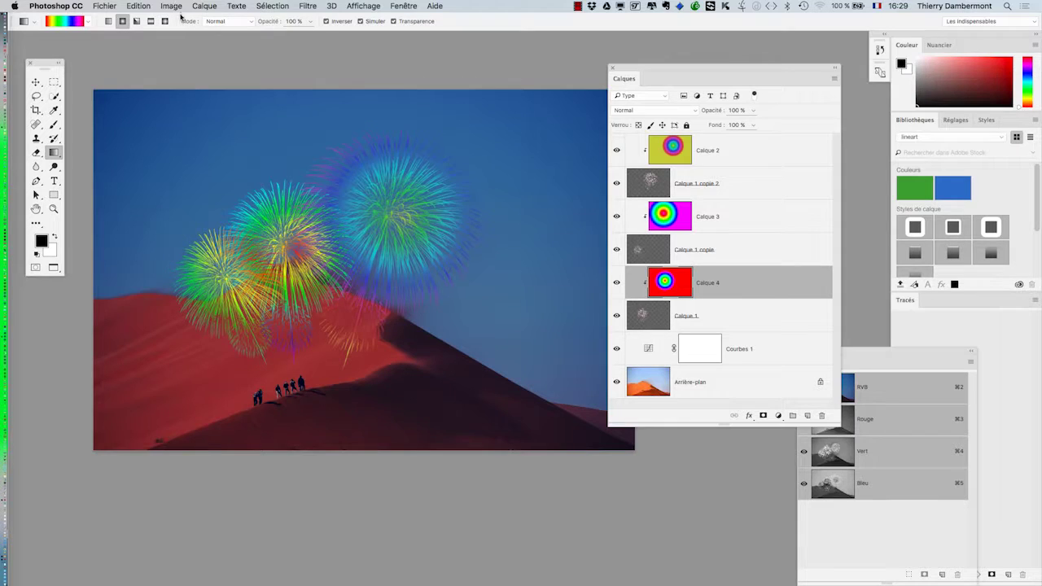
pyautogui.hotkey('ctrl', 'u')
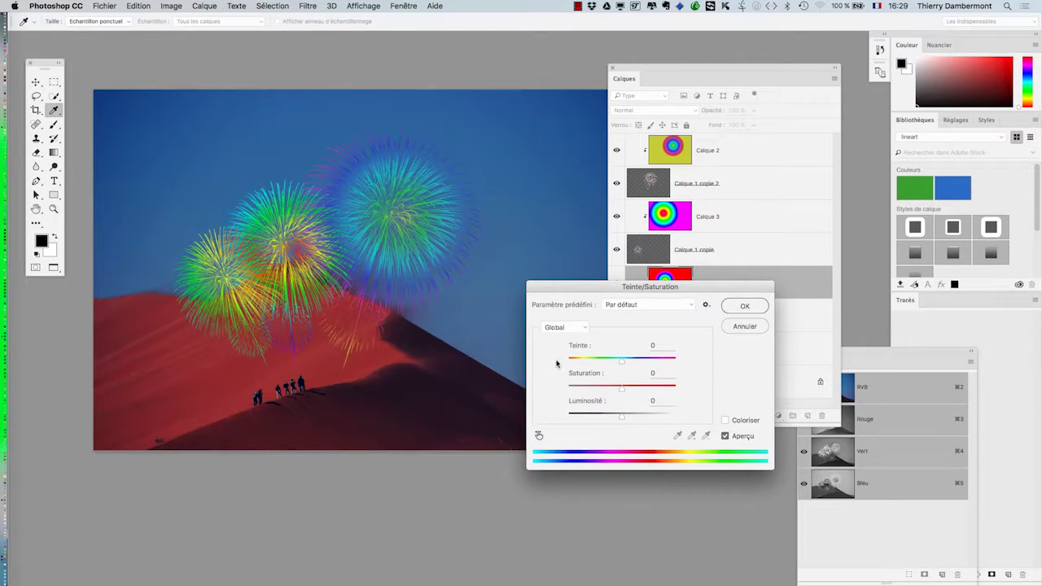
pyautogui.moveTo(621, 361); pyautogui.dragTo(676, 362)
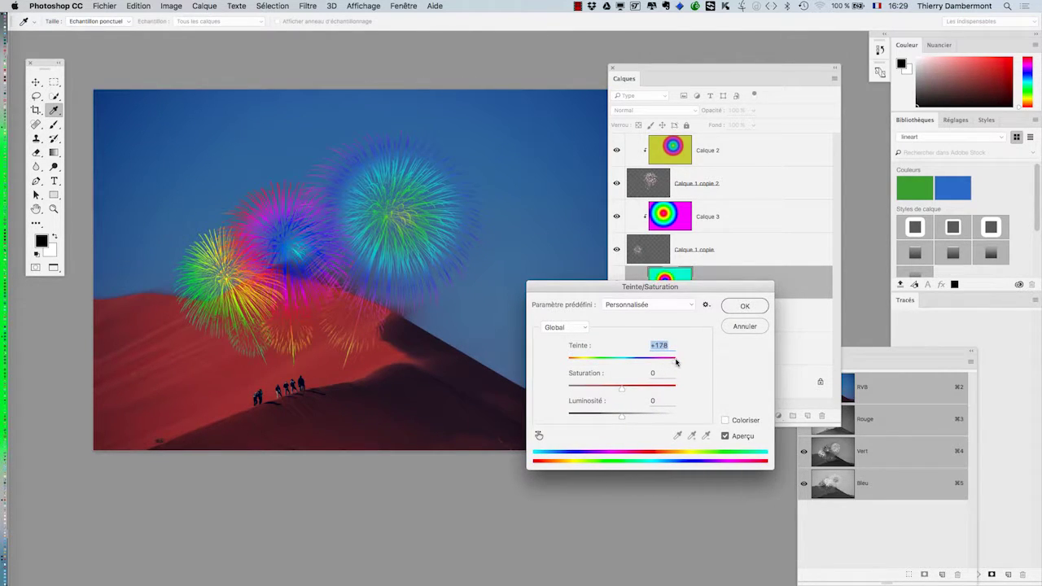
pyautogui.click(758, 310)
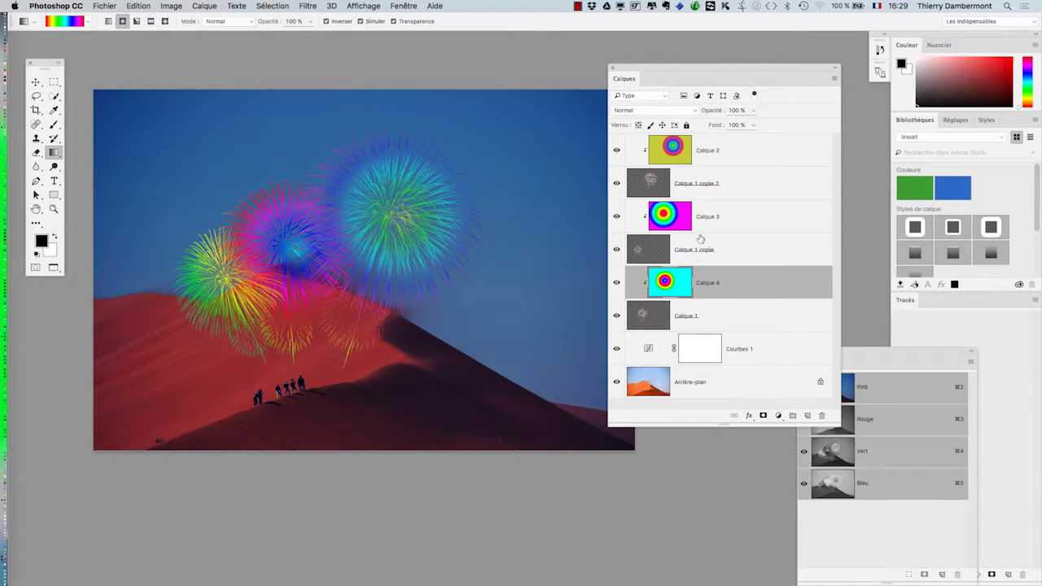
# Toggle Calque 2's visibility to compare colours and reselect Calque 1 copie 2
pyautogui.click(709, 154)
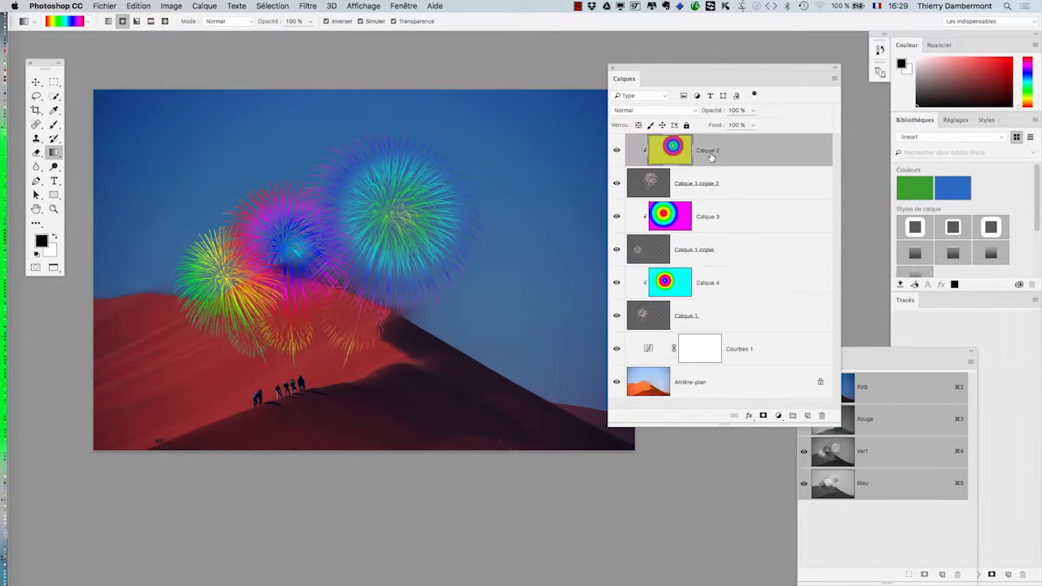
pyautogui.click(617, 151)
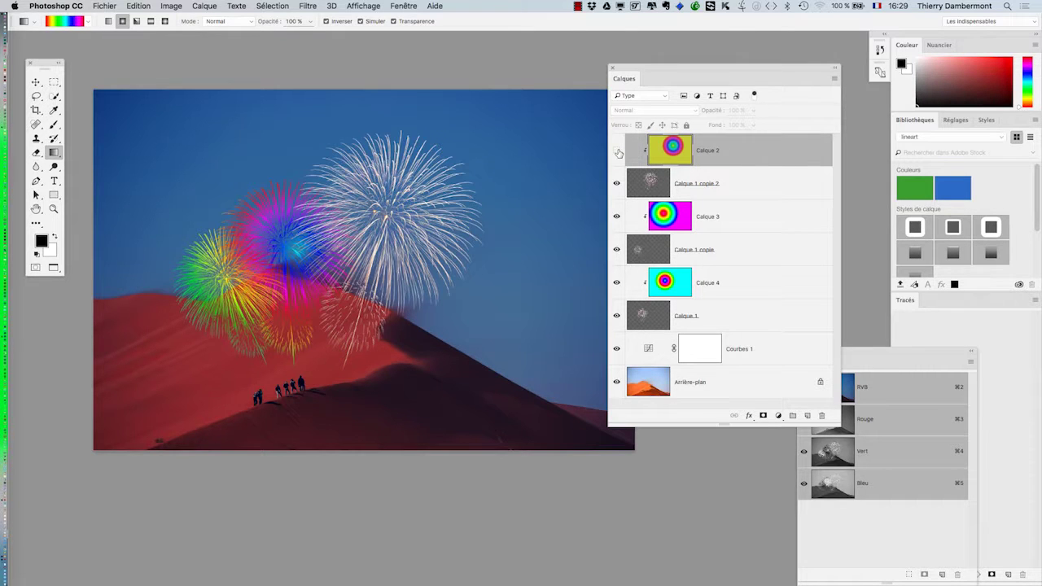
pyautogui.click(661, 190)
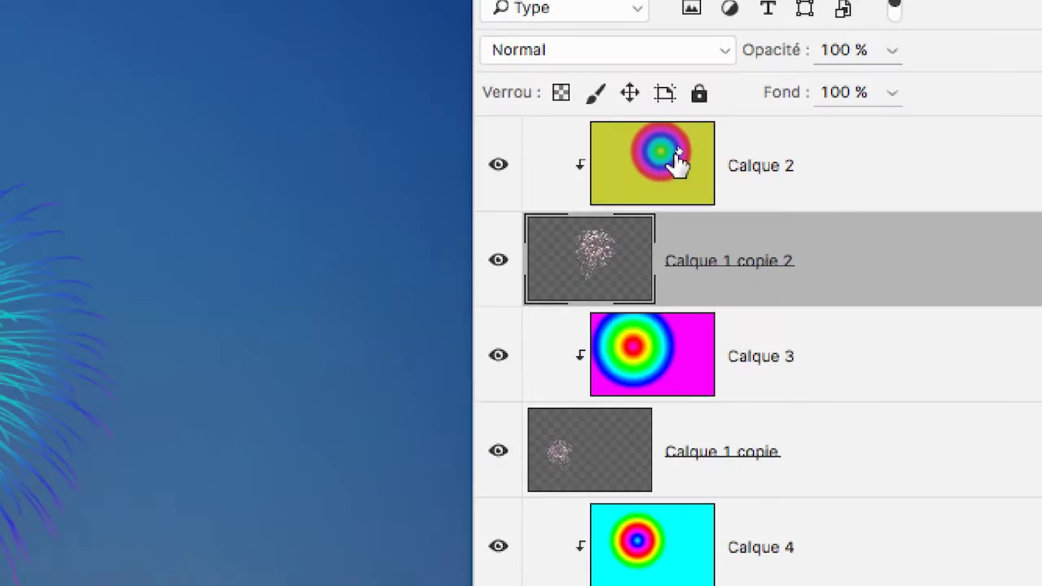
pyautogui.click(677, 161)
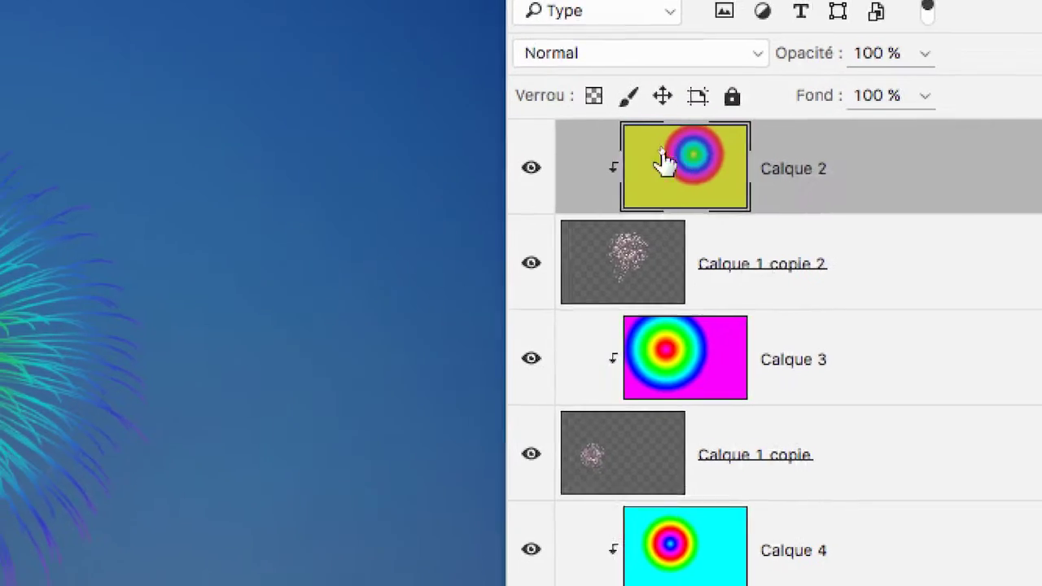
pyautogui.click(651, 194)
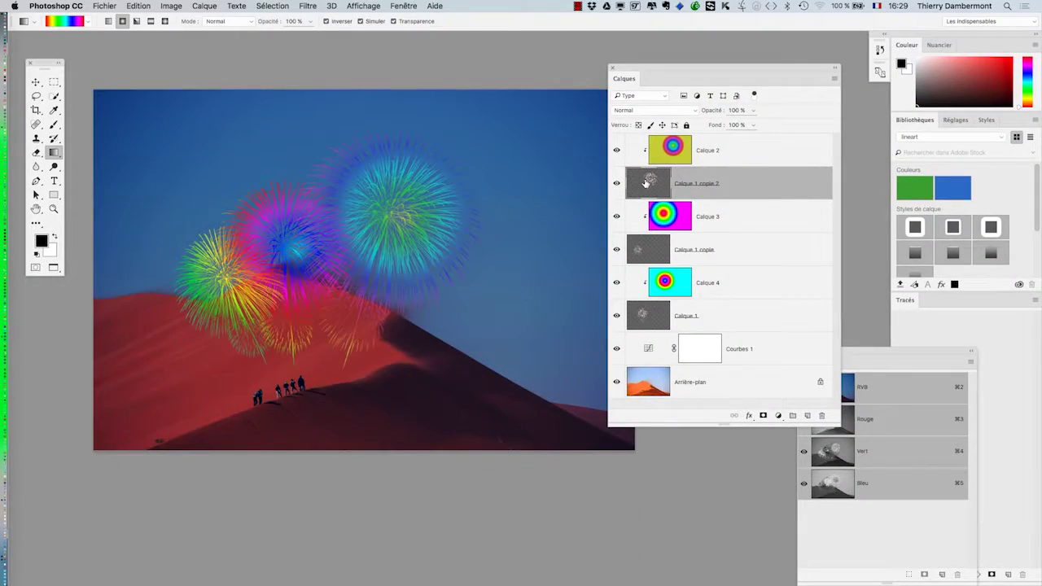
# Switch to Firefox and search Google Images for fire "public domain"
pyautogui.press('super+Tab')
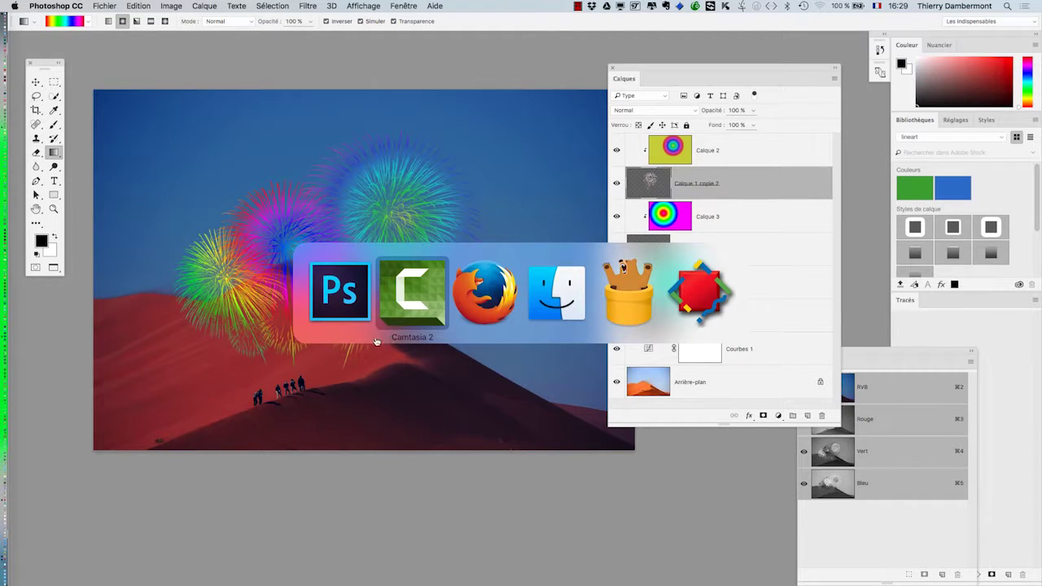
pyautogui.click(482, 295)
pyautogui.click(76, 5)
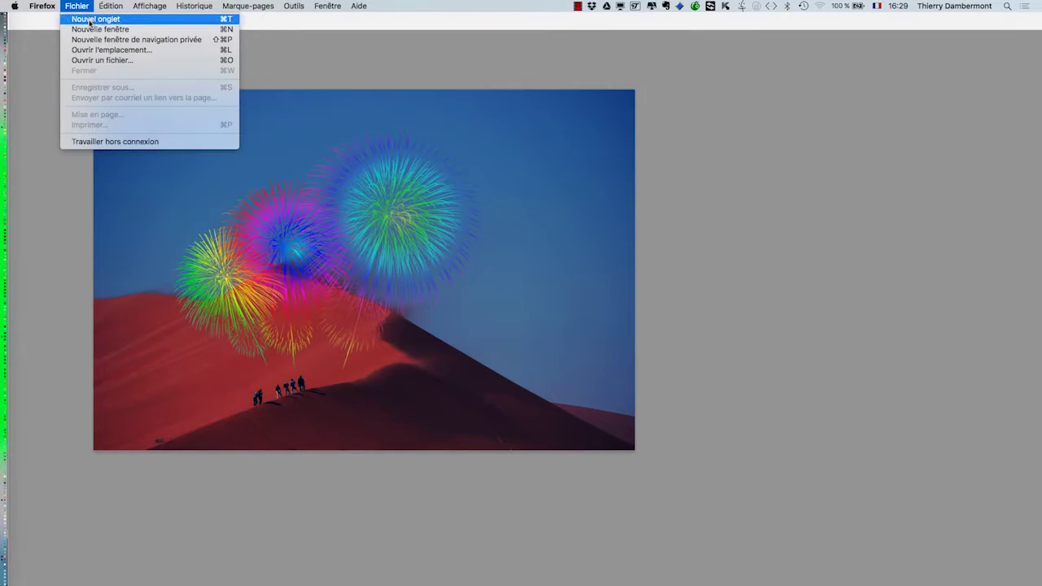
pyautogui.click(649, 317)
pyautogui.press('super+n')
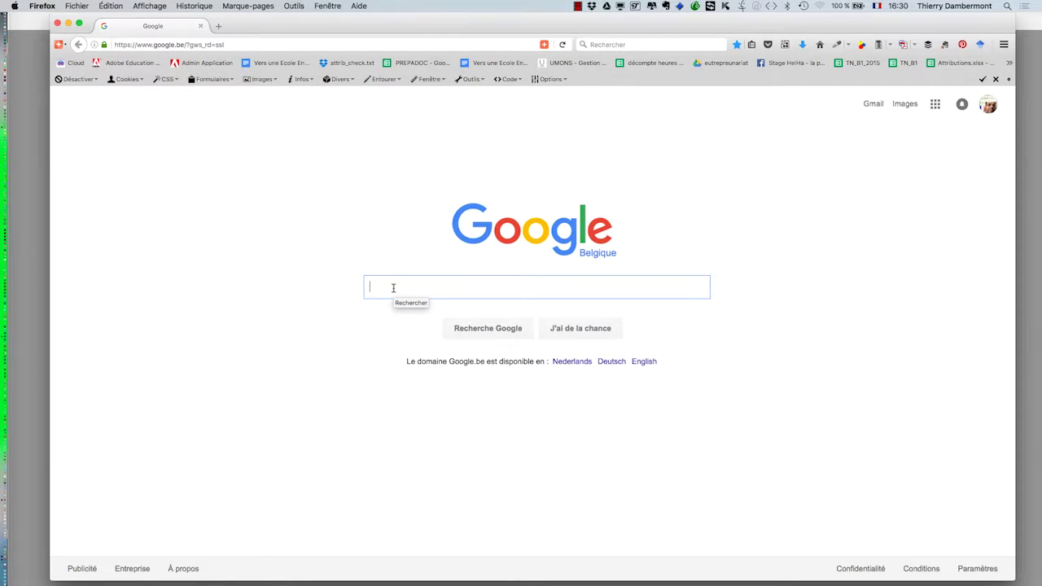
pyautogui.write('fire "')
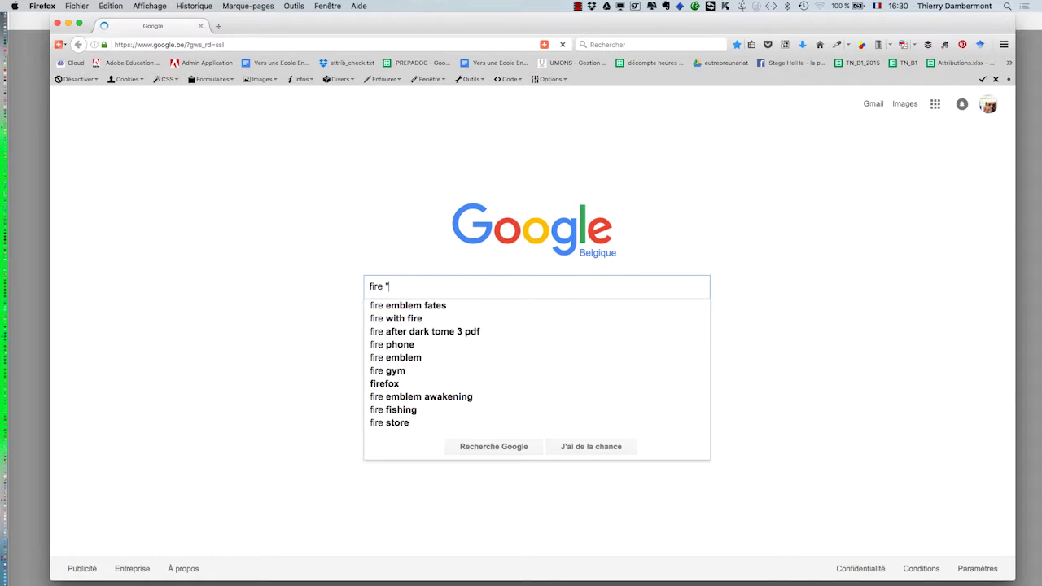
pyautogui.write('public domain"')
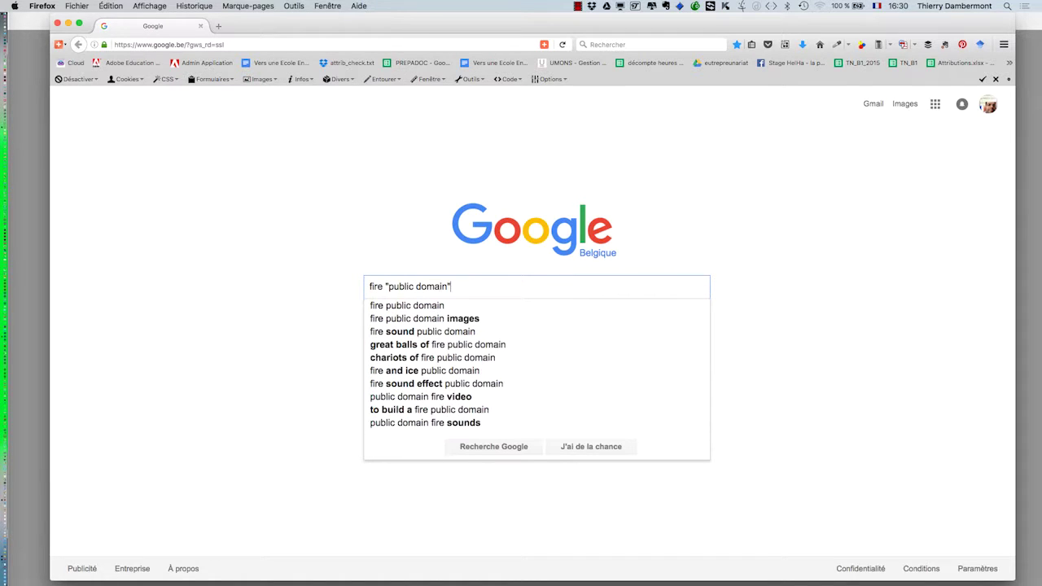
pyautogui.press('Return')
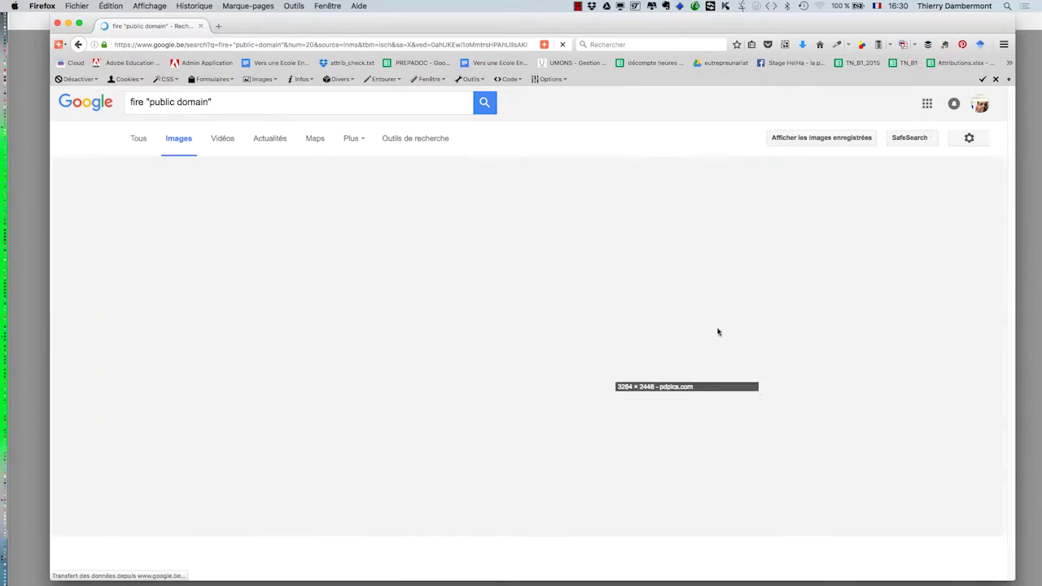
# Open a grassland fire photo at full size and save it as Burn out-ai.jpg
pyautogui.scroll(-5, 754, 311)
pyautogui.scroll(-4, 753, 313)
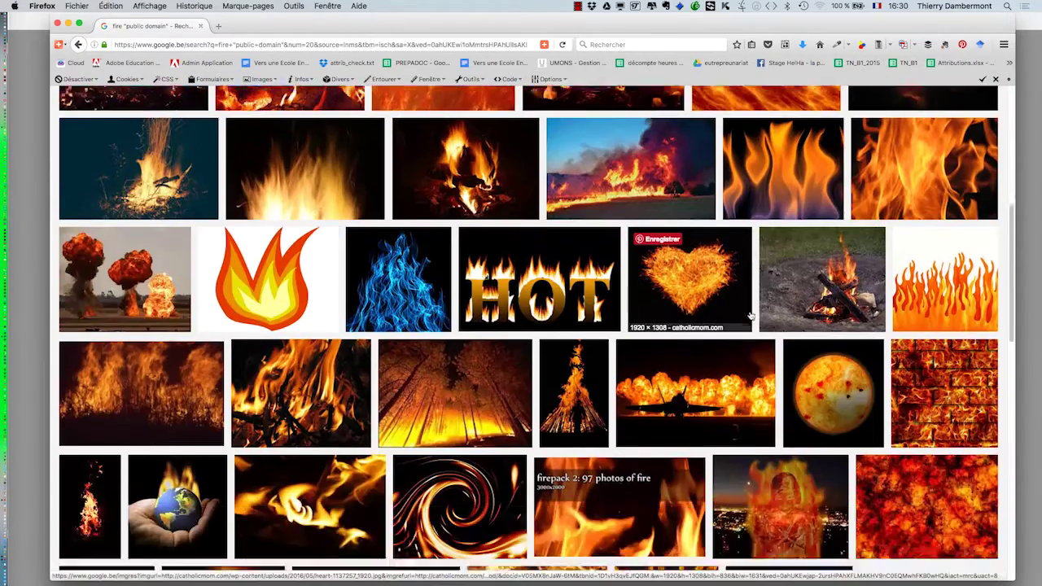
pyautogui.scroll(-5, 749, 316)
pyautogui.scroll(2, 749, 315)
pyautogui.scroll(5, 716, 319)
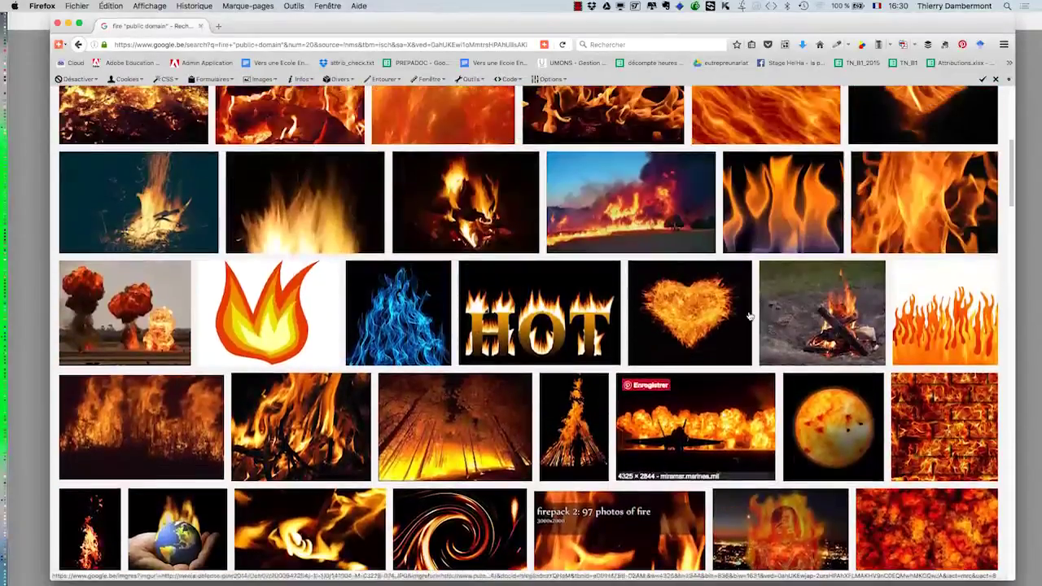
pyautogui.scroll(1, 658, 324)
pyautogui.click(646, 313)
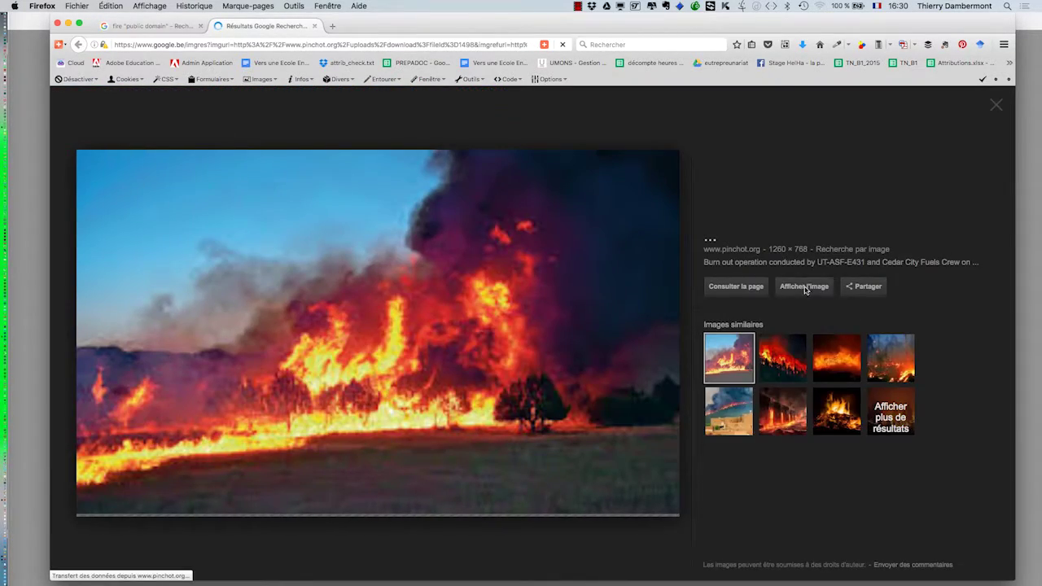
pyautogui.click(804, 286)
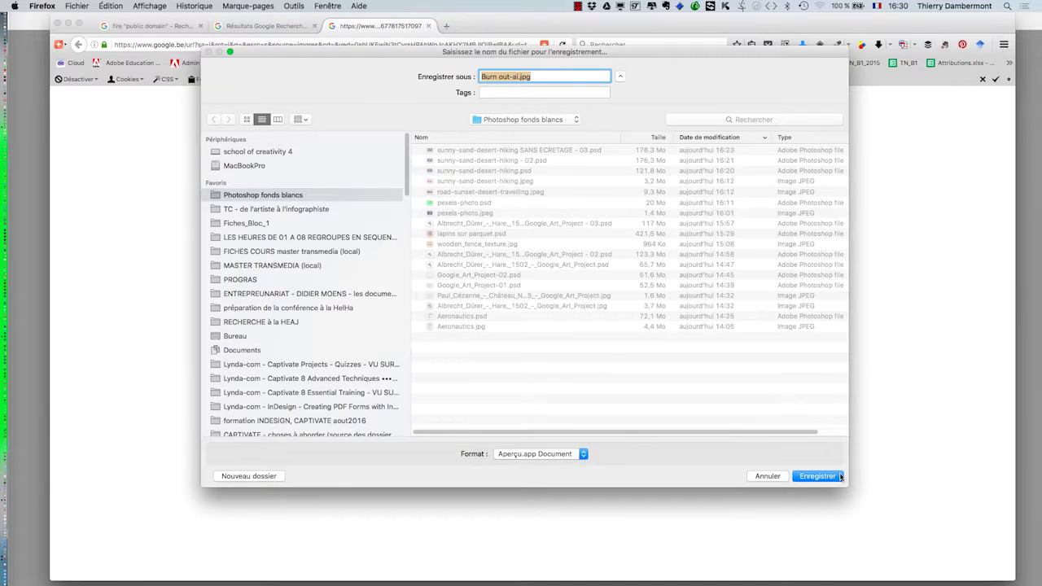
pyautogui.click(835, 478)
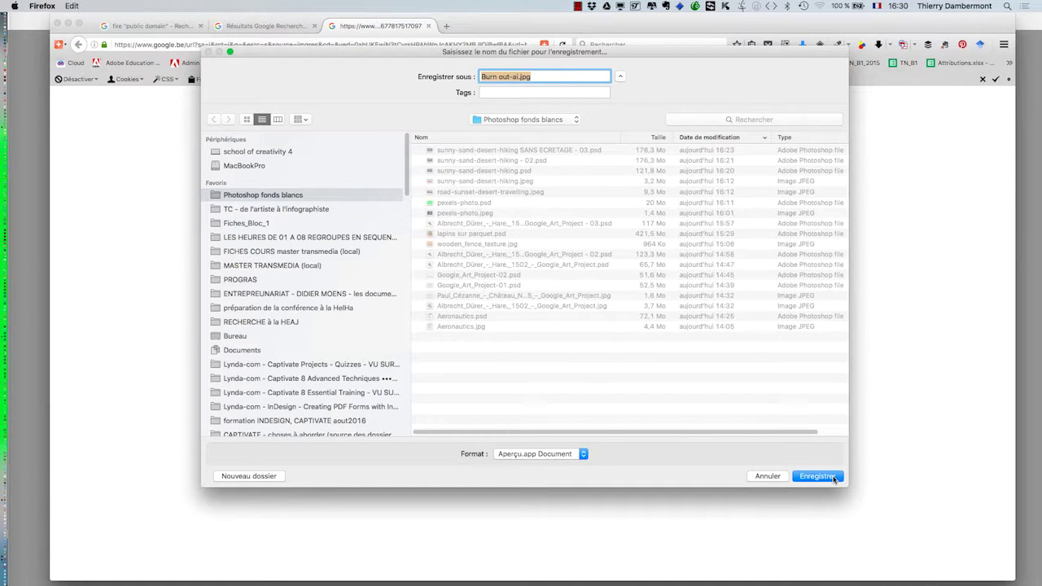
pyautogui.press('super+Tab')
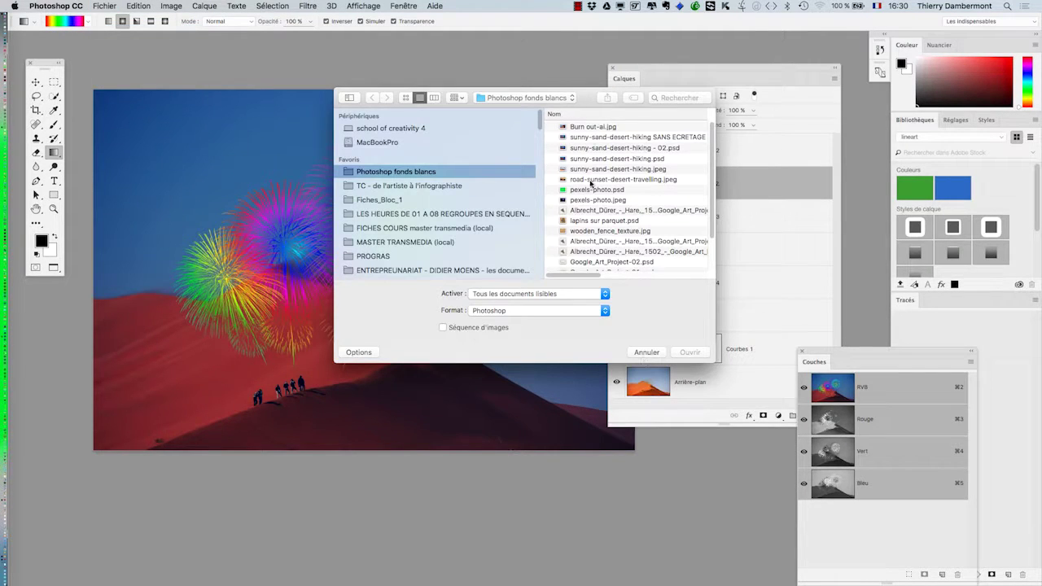
# Open Burn out-ai.jpg and pull it into its own floating window
pyautogui.click(595, 128)
pyautogui.click(688, 352)
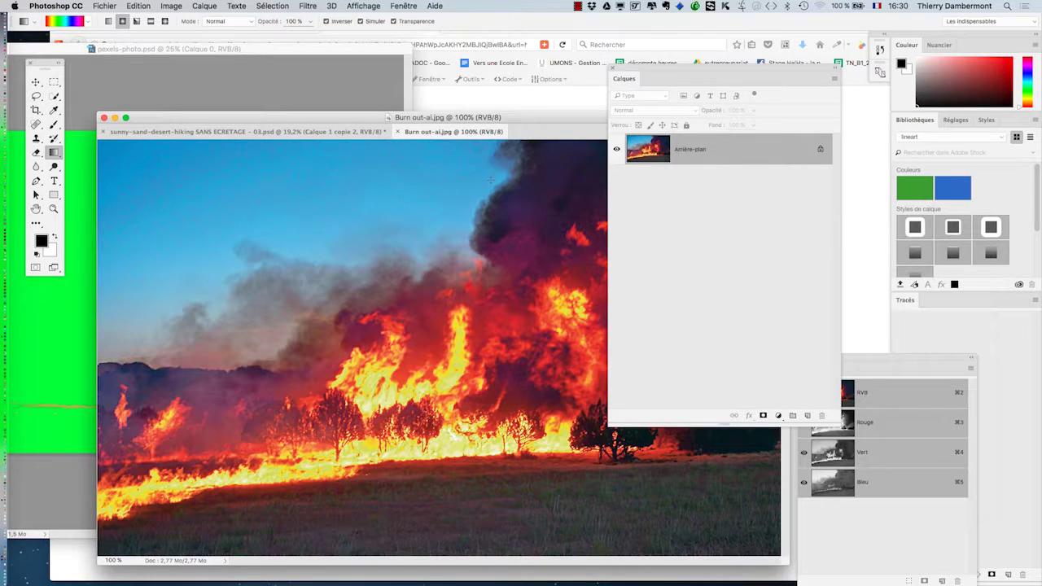
pyautogui.moveTo(425, 133); pyautogui.dragTo(513, 257)
# Reposition the desert fireworks window and move Calque 2 down the layer stack
pyautogui.click(422, 119)
pyautogui.moveTo(422, 119); pyautogui.dragTo(391, 78)
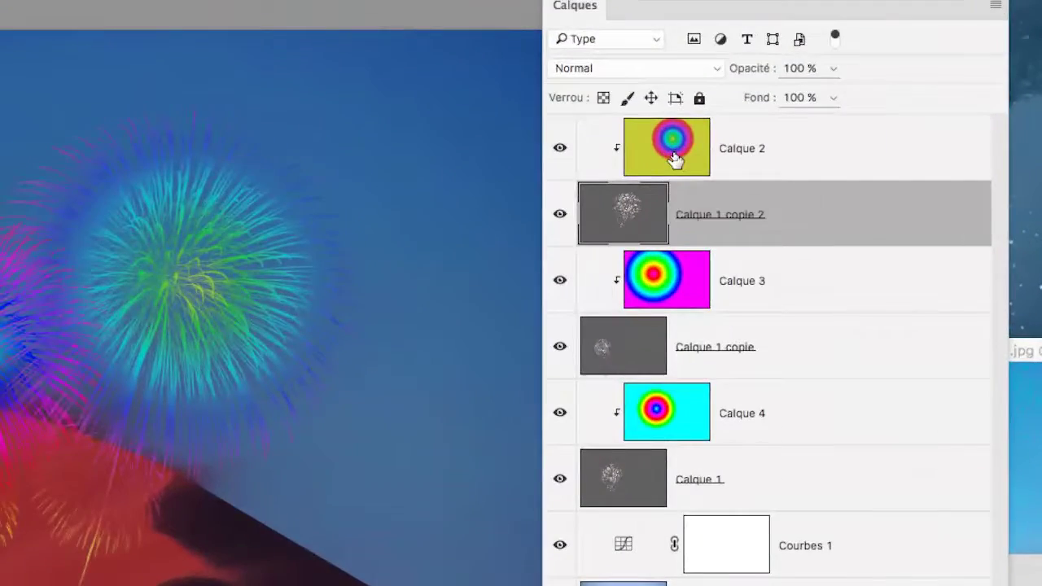
pyautogui.click(673, 155)
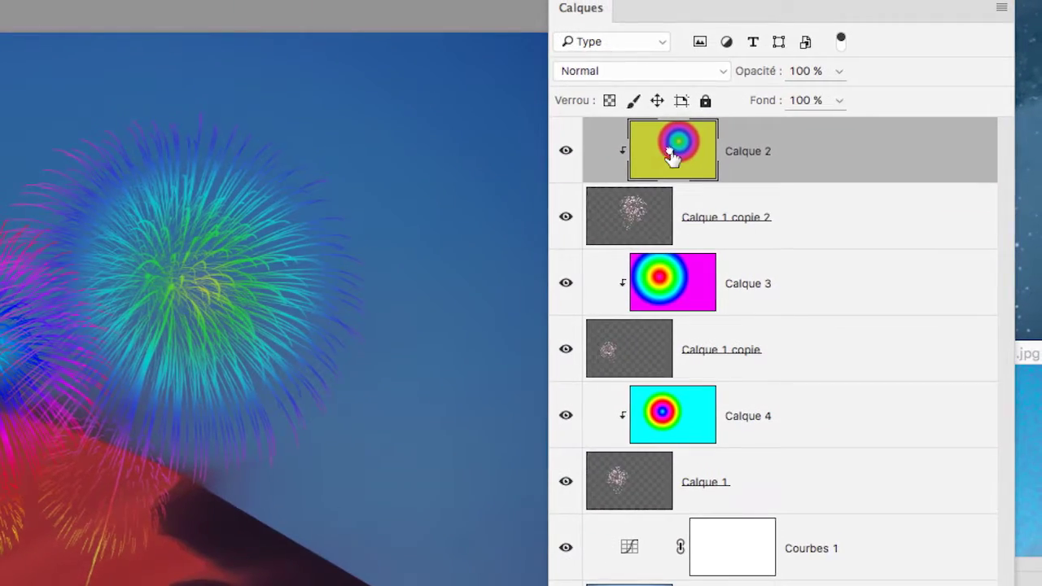
pyautogui.moveTo(668, 159); pyautogui.dragTo(810, 397)
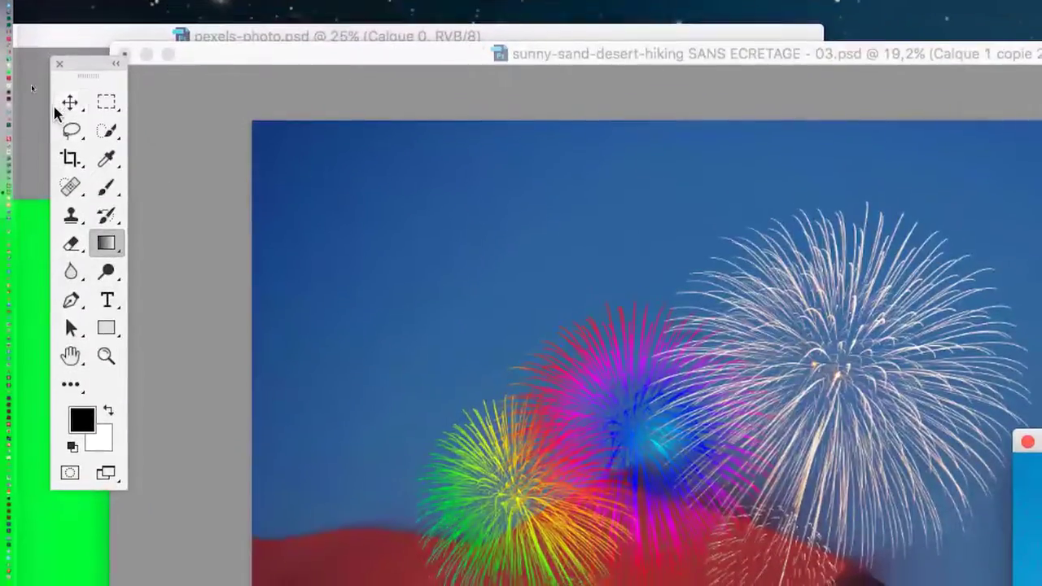
# Drag the fire photo into the fireworks document and clip it to the top burst
pyautogui.click(71, 122)
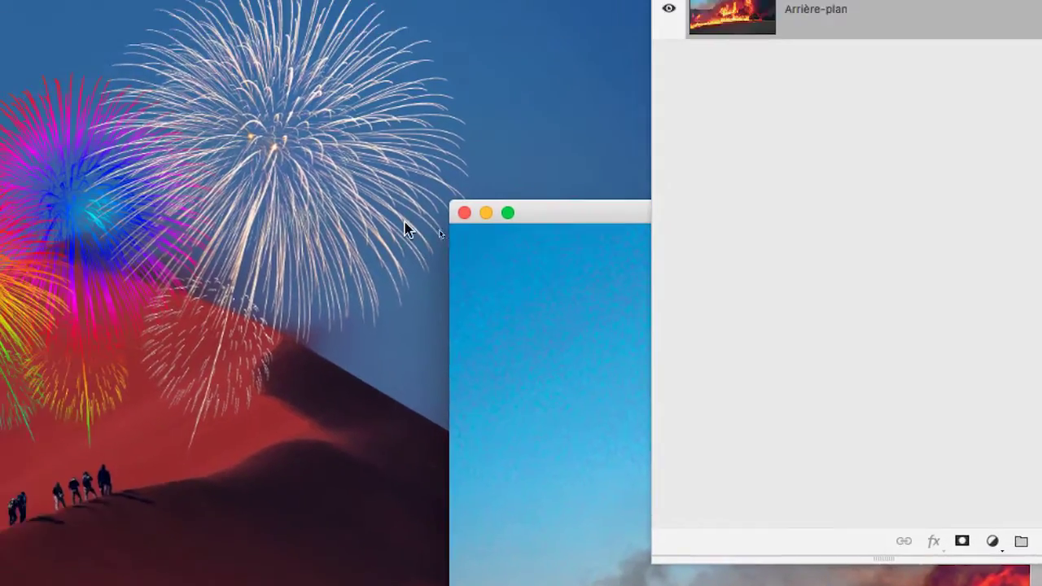
pyautogui.moveTo(469, 227)
pyautogui.mouseDown()
pyautogui.moveTo(364, 199)
pyautogui.moveTo(384, 186)
pyautogui.mouseUp()
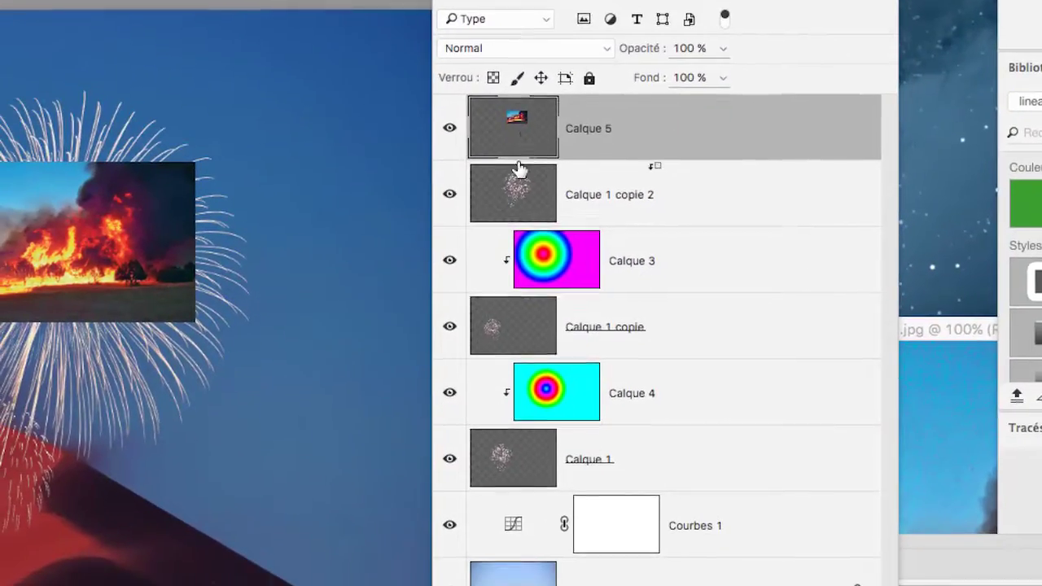
pyautogui.keyDown('alt'); pyautogui.click(519, 157); pyautogui.keyUp('alt')
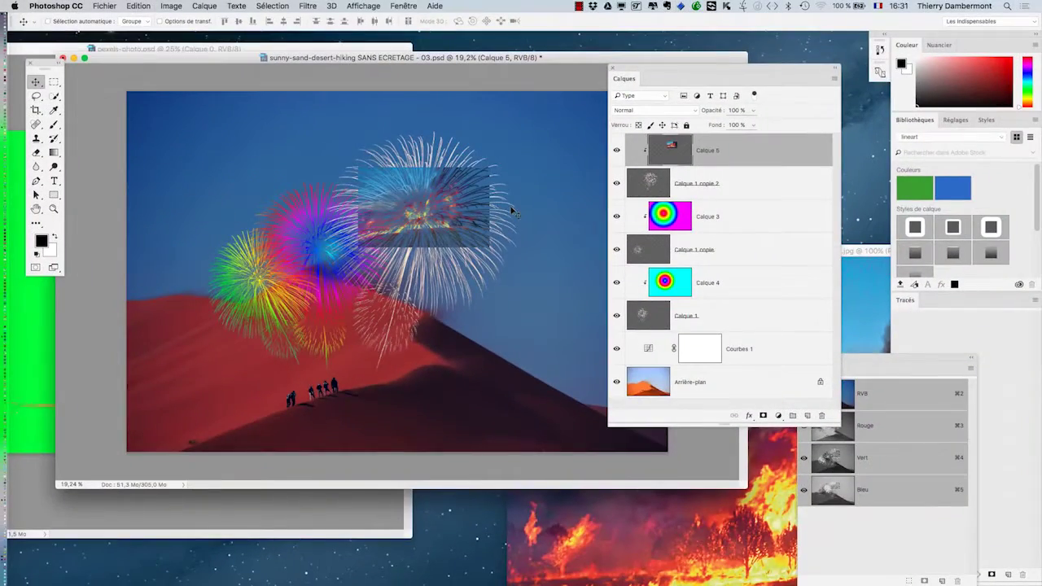
pyautogui.press('f')
pyautogui.moveTo(394, 303); pyautogui.dragTo(299, 312)
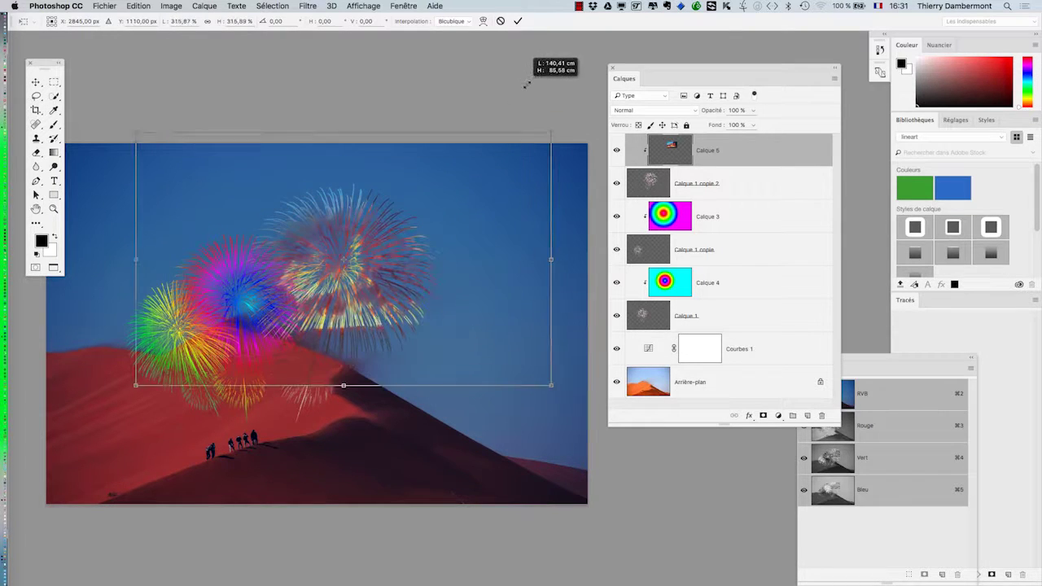
# Enlarge the clipped fire photo to 600% around its centre and commit
pyautogui.moveTo(410, 220); pyautogui.dragTo(538, 86)
pyautogui.scroll(-5, 406, 303)
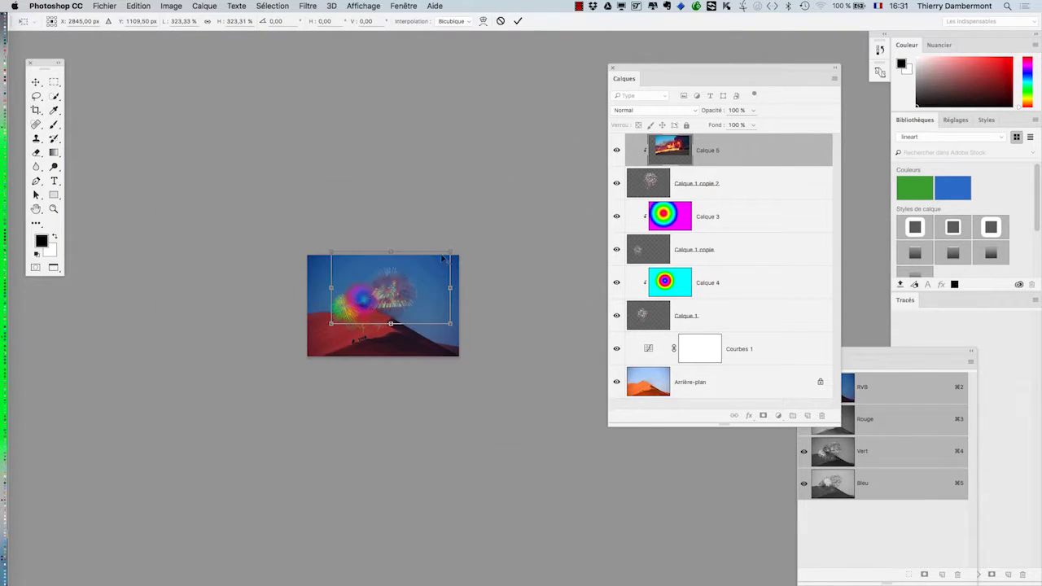
pyautogui.moveTo(448, 250); pyautogui.dragTo(506, 215)
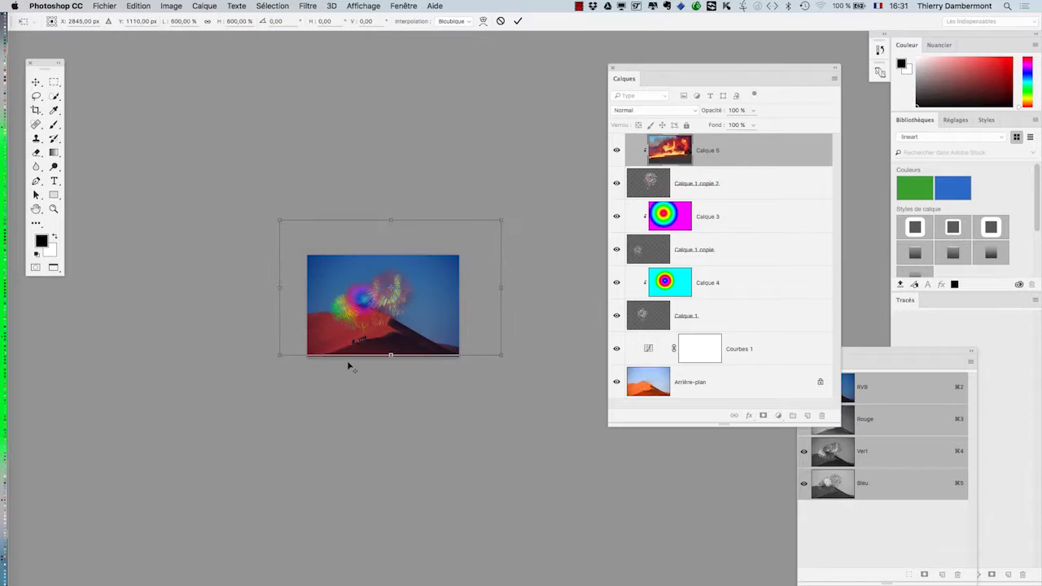
pyautogui.scroll(2, 352, 362)
pyautogui.scroll(1, 353, 358)
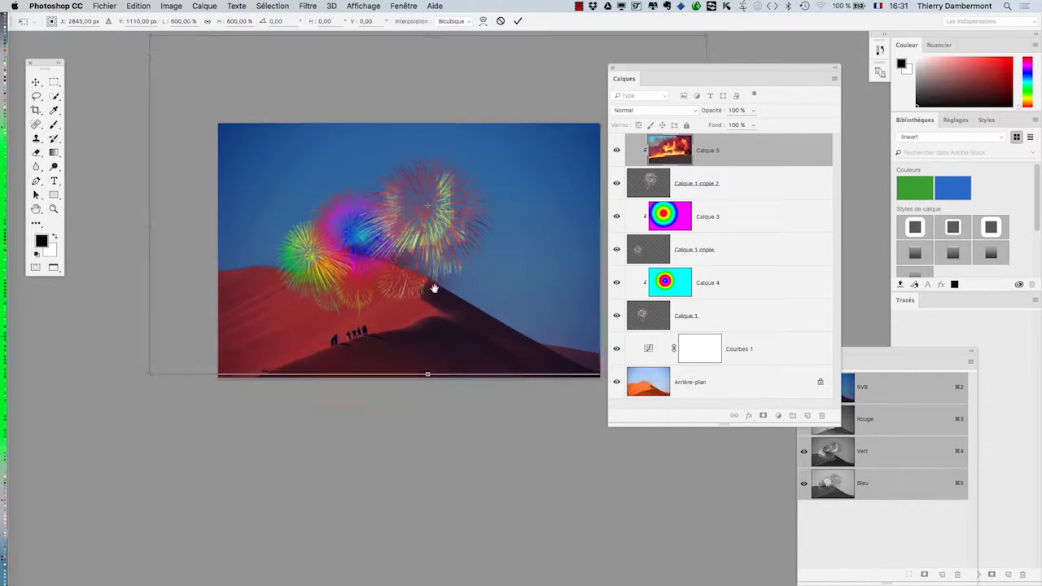
pyautogui.scroll(3, 432, 288)
pyautogui.hscroll(3, 432, 289)
pyautogui.click(518, 20)
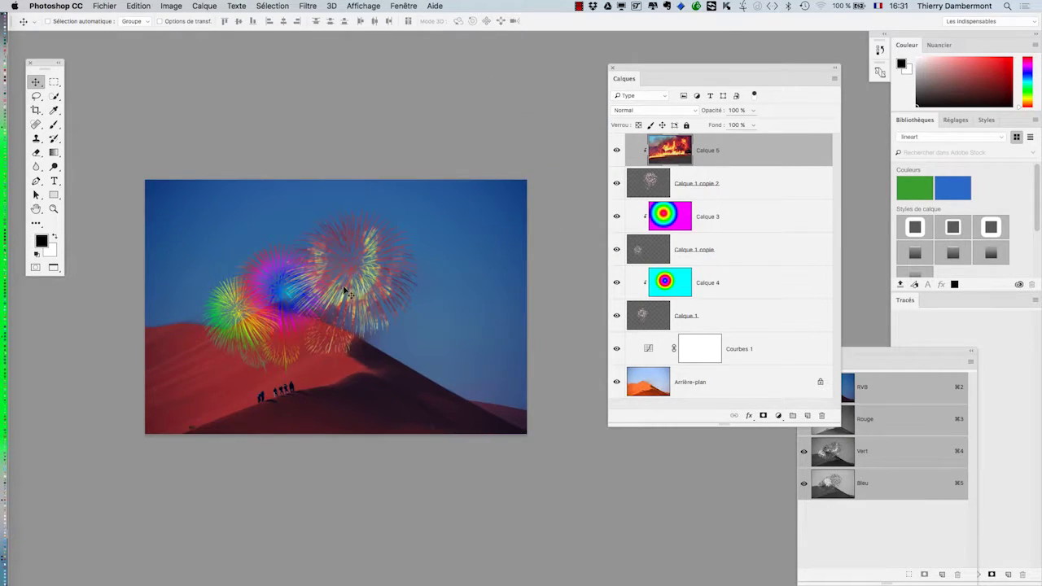
# Shift the fire texture inside the burst and enlarge it further with Free Transform
pyautogui.moveTo(345, 291); pyautogui.dragTo(388, 289)
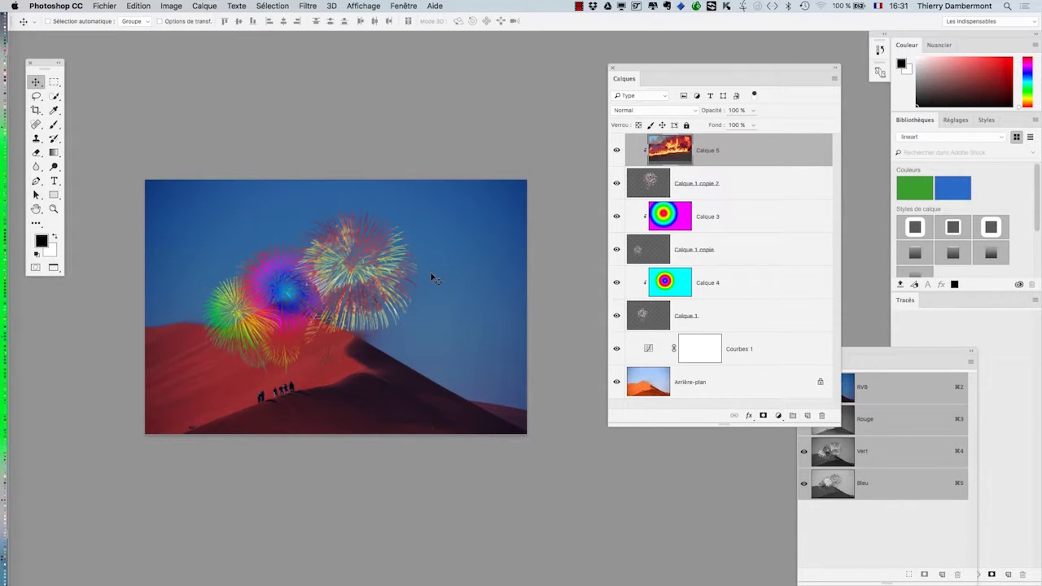
pyautogui.hotkey('ctrl', 't')
pyautogui.moveTo(488, 403); pyautogui.dragTo(471, 414)
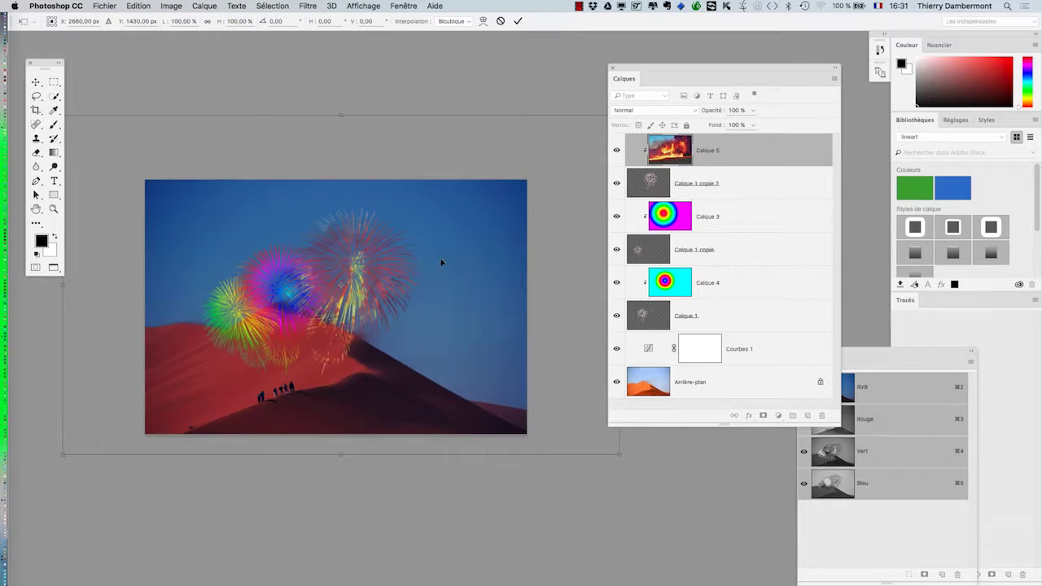
pyautogui.click(518, 22)
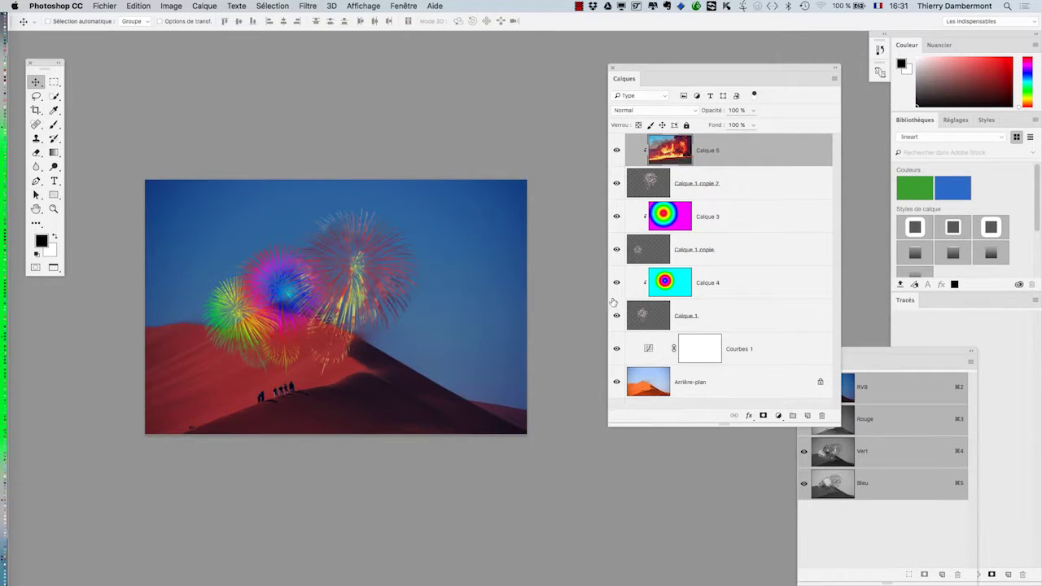
# Delete the fire photo layer from the fireworks document
pyautogui.click(617, 151)
pyautogui.hotkey('alt', '[')
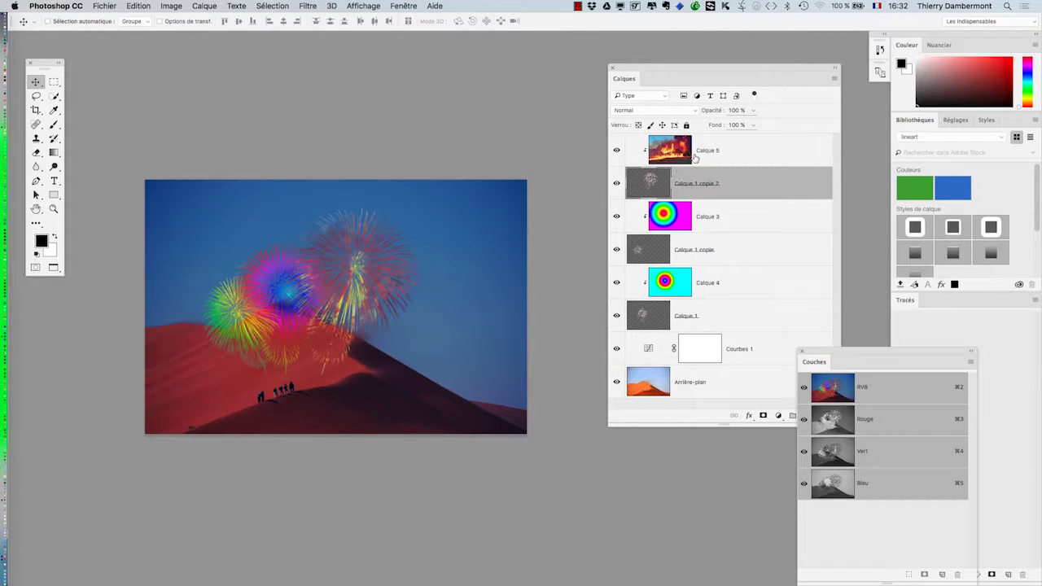
pyautogui.moveTo(842, 350); pyautogui.dragTo(928, 334)
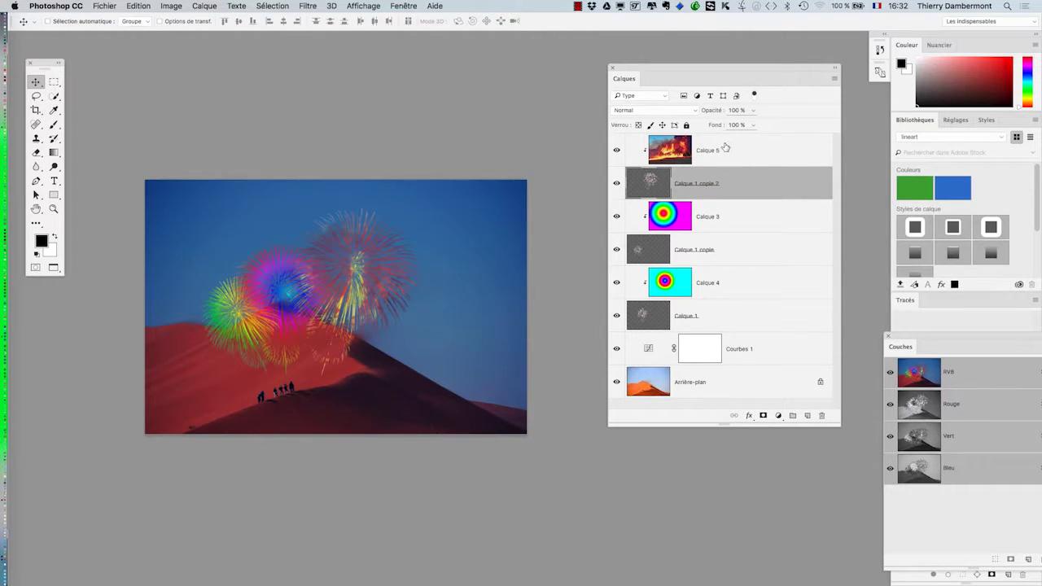
pyautogui.moveTo(819, 416); pyautogui.dragTo(807, 415)
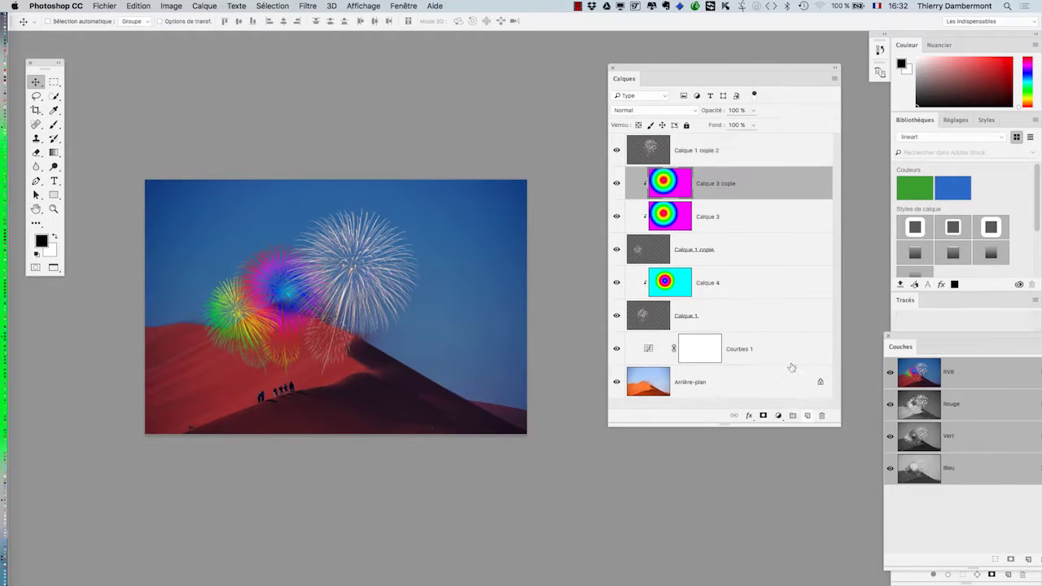
# Duplicate Calque 3 to the top, clip it to the top firework and shift it up-right
pyautogui.moveTo(684, 143); pyautogui.dragTo(685, 146)
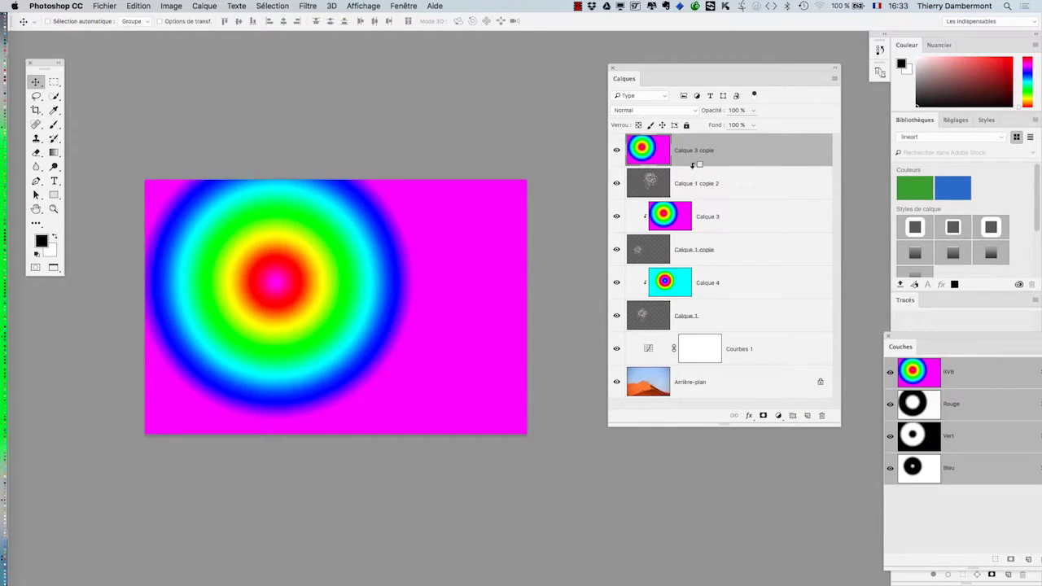
pyautogui.keyDown('alt'); pyautogui.click(692, 165); pyautogui.keyUp('alt')
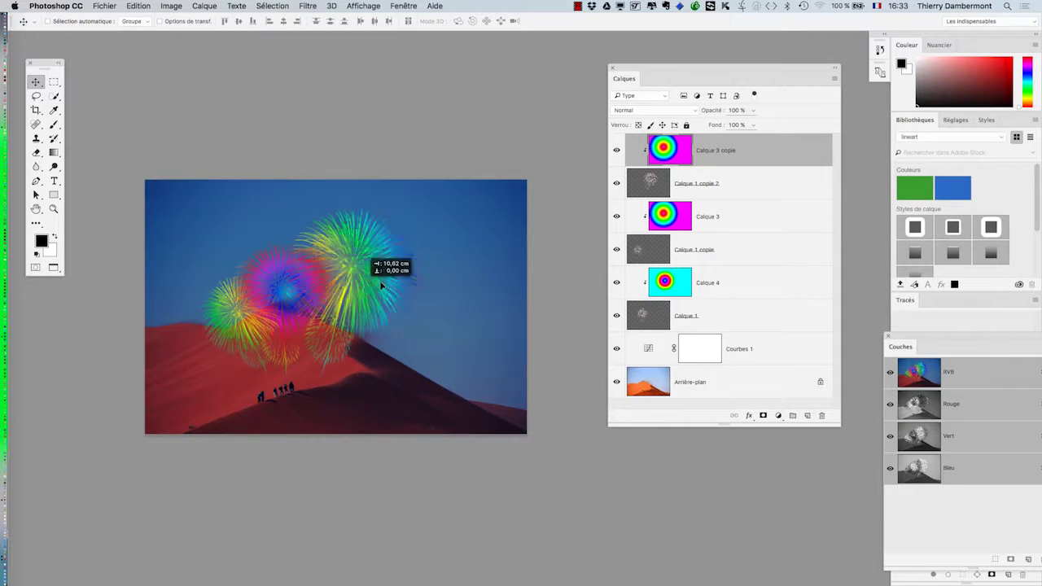
pyautogui.moveTo(380, 282); pyautogui.dragTo(429, 250)
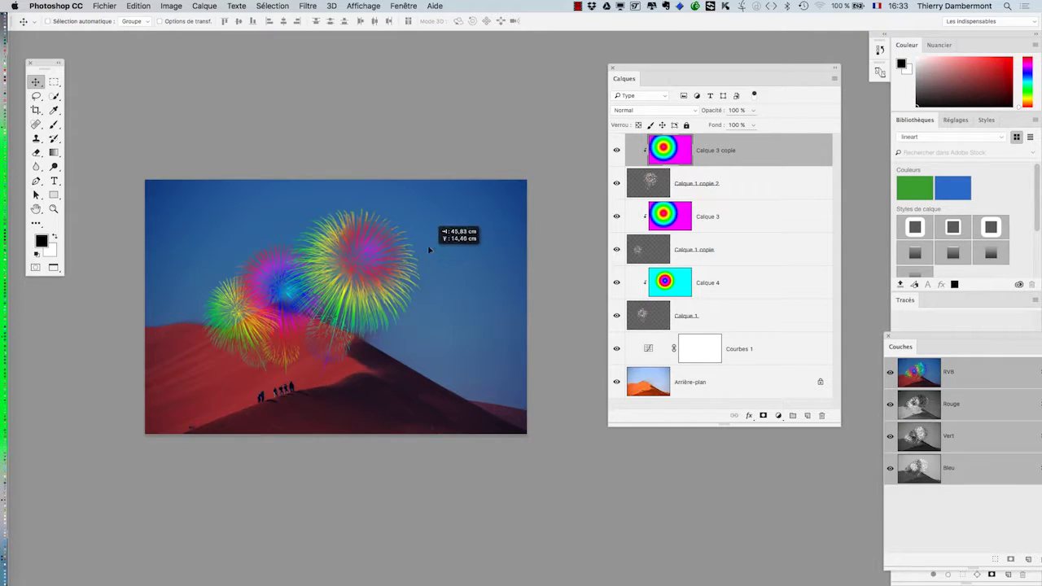
pyautogui.click(667, 227)
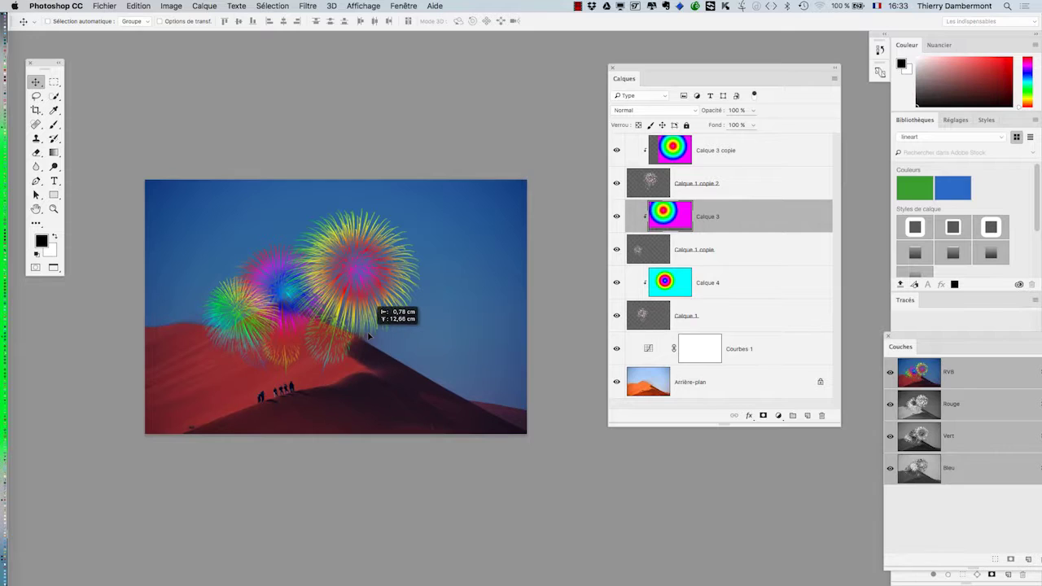
pyautogui.click(681, 298)
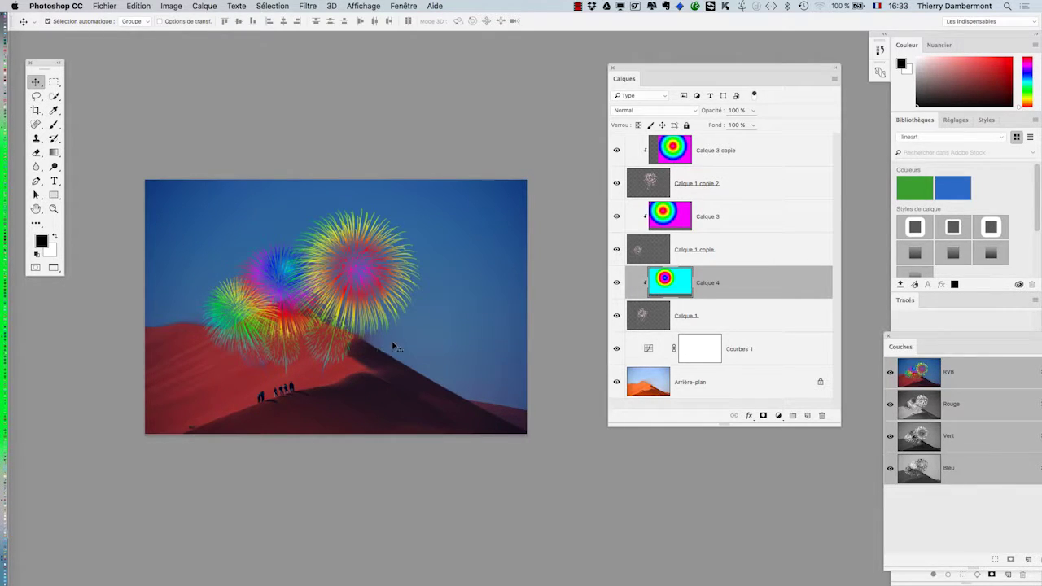
# Enlarge the Calque 4 gradient to about 123% and commit
pyautogui.moveTo(527, 406); pyautogui.dragTo(579, 447)
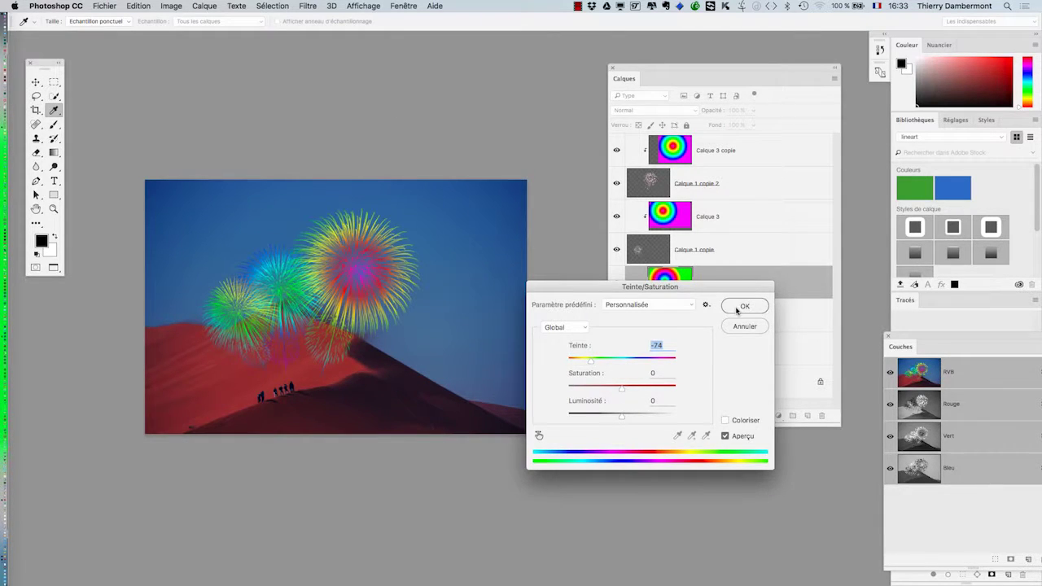
pyautogui.press('Return')
pyautogui.press('v')
pyautogui.click(672, 151)
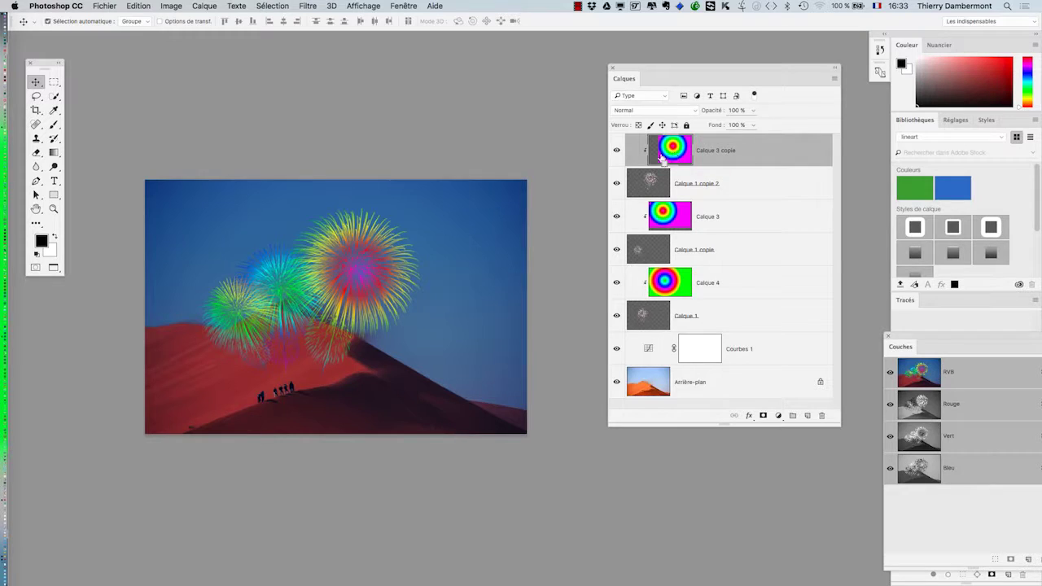
# Shift Calque 3 copie's hue to -180, then further toward green via Hue/Saturation
pyautogui.hotkey('ctrl', 'u')
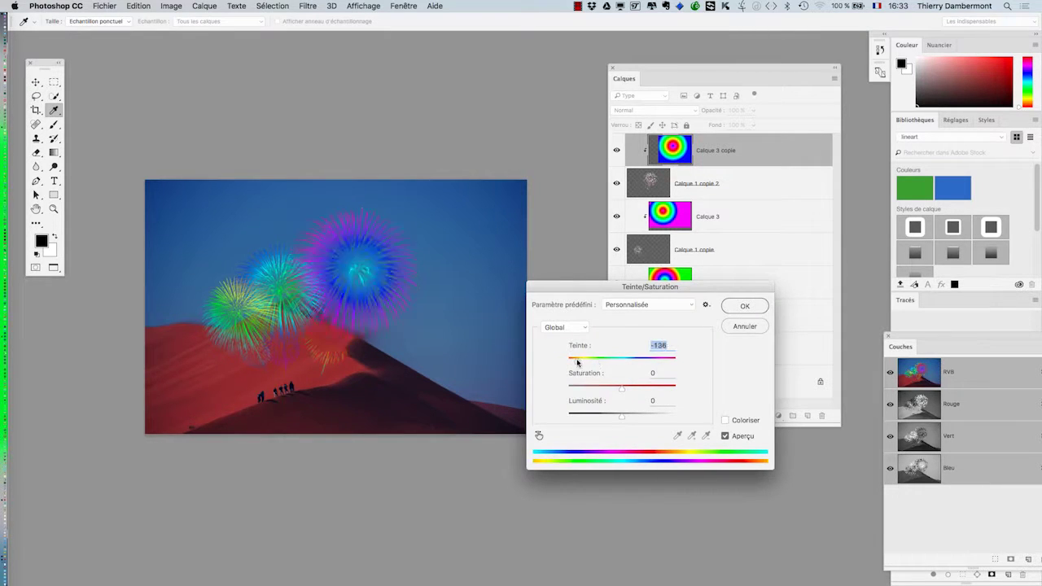
pyautogui.moveTo(577, 363)
pyautogui.mouseDown()
pyautogui.moveTo(599, 355)
pyautogui.moveTo(570, 360)
pyautogui.mouseUp()
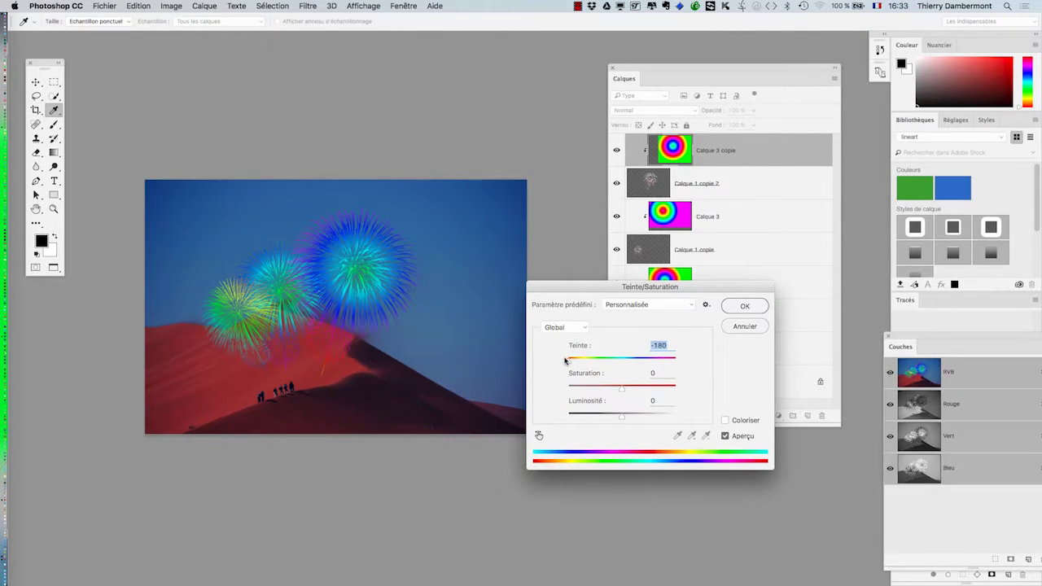
pyautogui.click(730, 310)
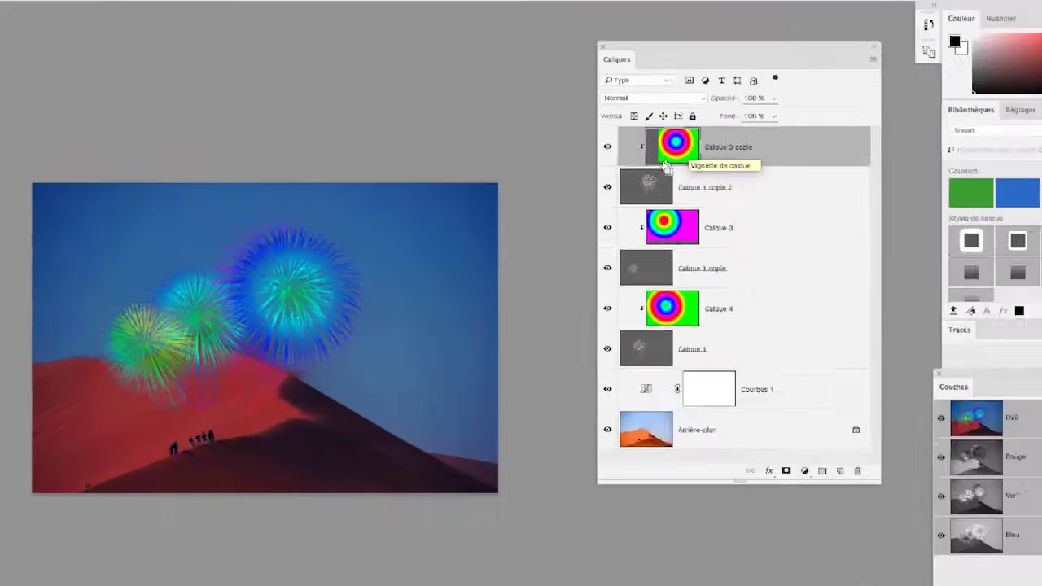
pyautogui.hotkey('ctrl', 'u')
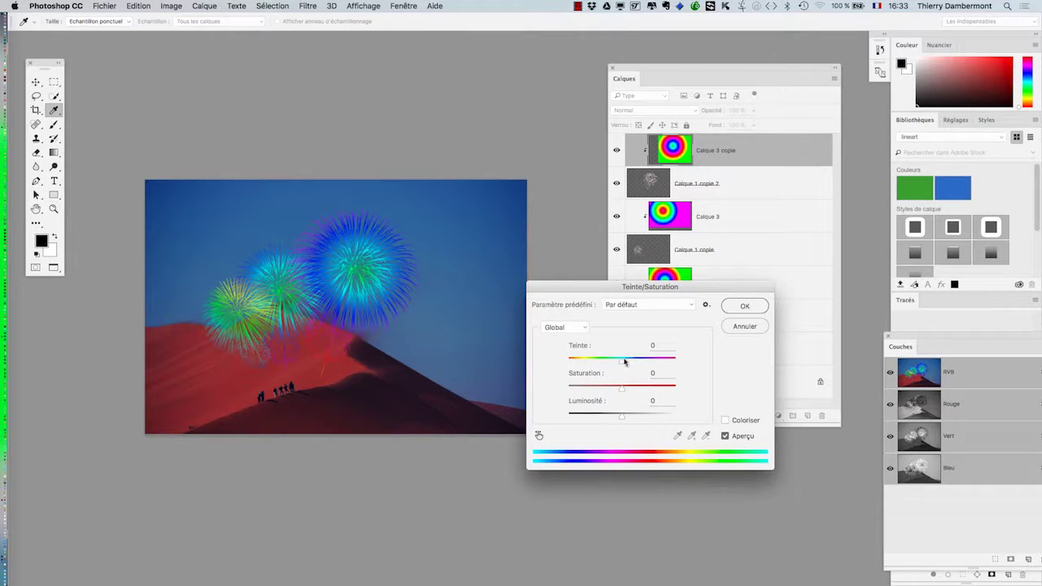
pyautogui.moveTo(587, 360); pyautogui.dragTo(605, 361)
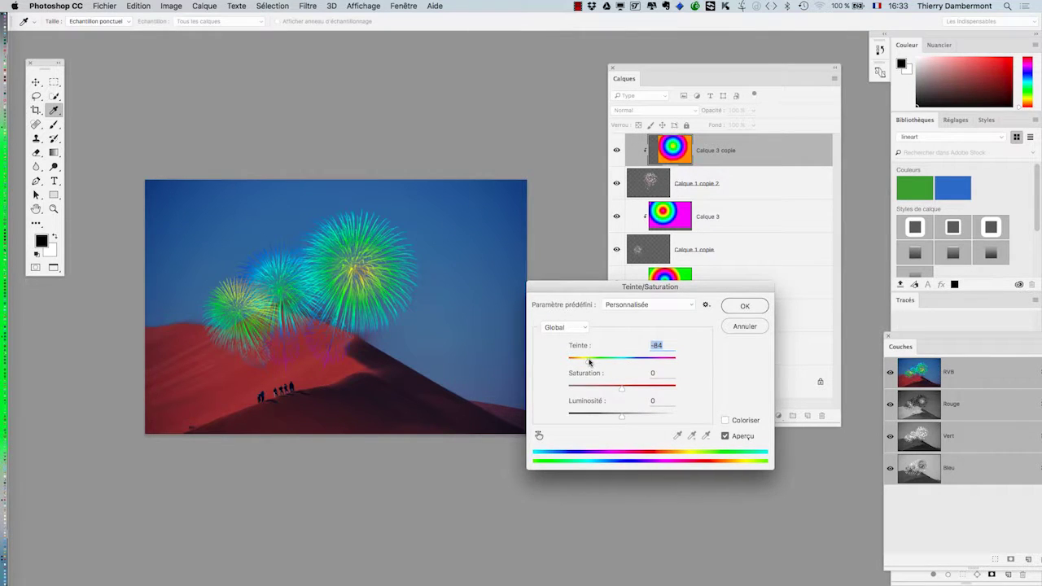
pyautogui.click(742, 308)
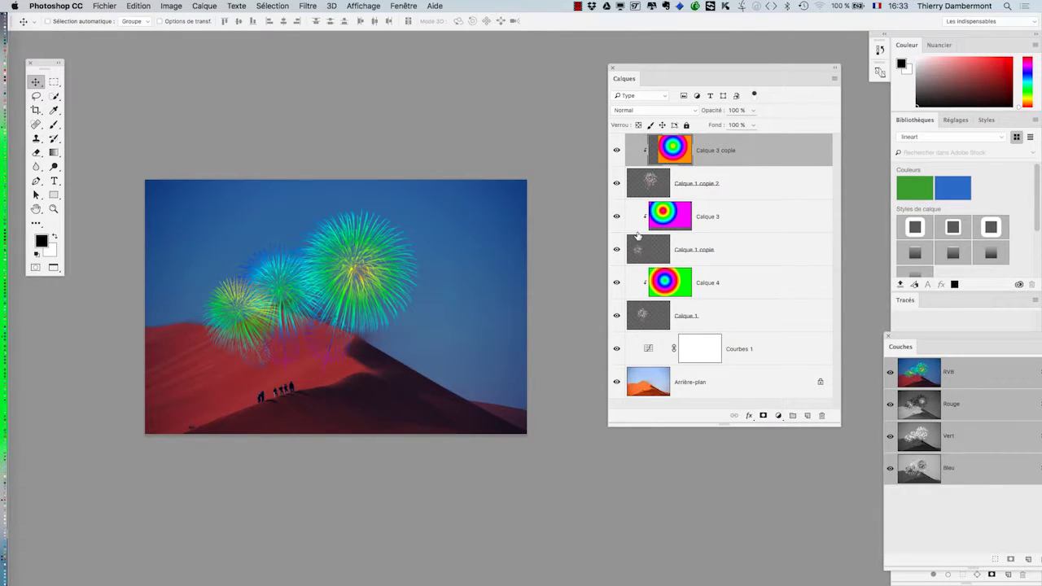
pyautogui.click(169, 4)
pyautogui.moveTo(184, 38)
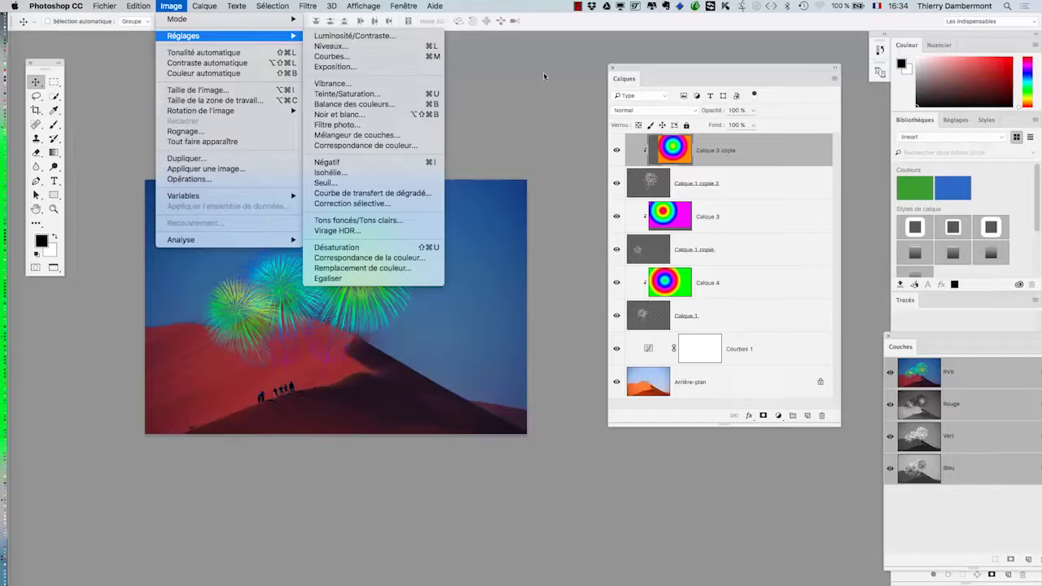
pyautogui.press('Escape')
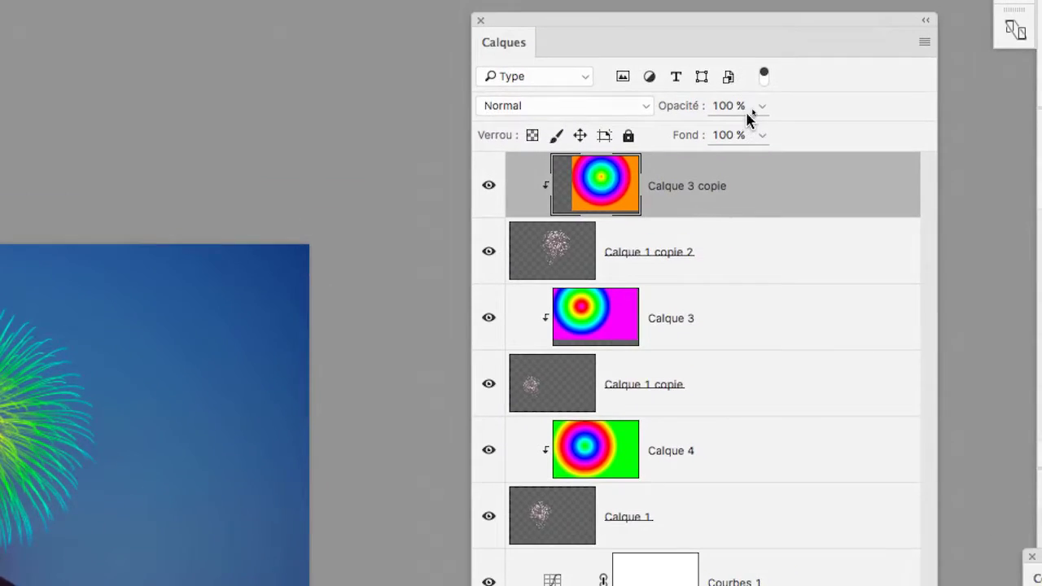
# Lower Calque 3 copie's opacity to 35% and Calque 3's to about 38%
pyautogui.click(761, 106)
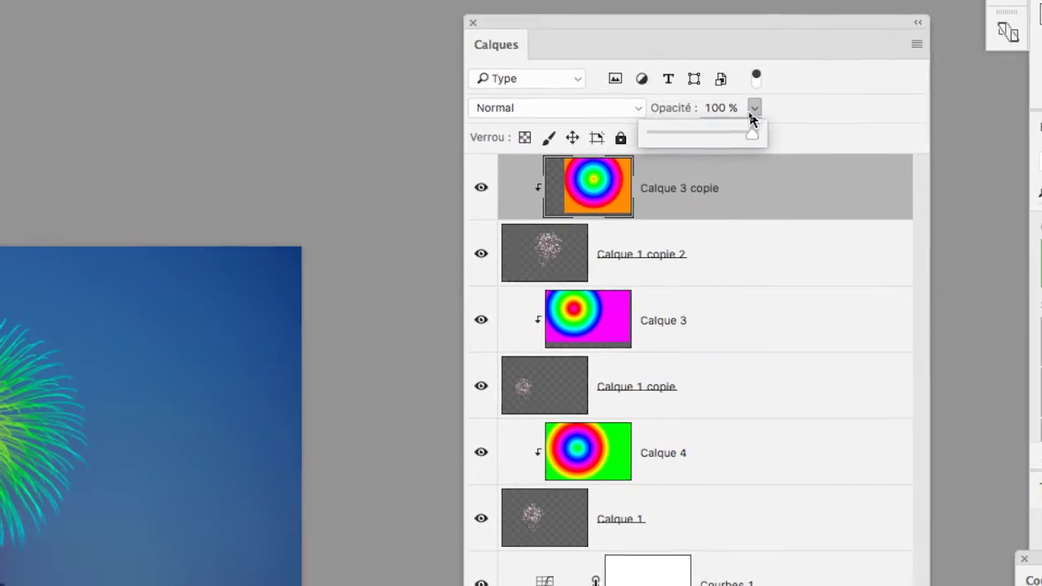
pyautogui.click(708, 93)
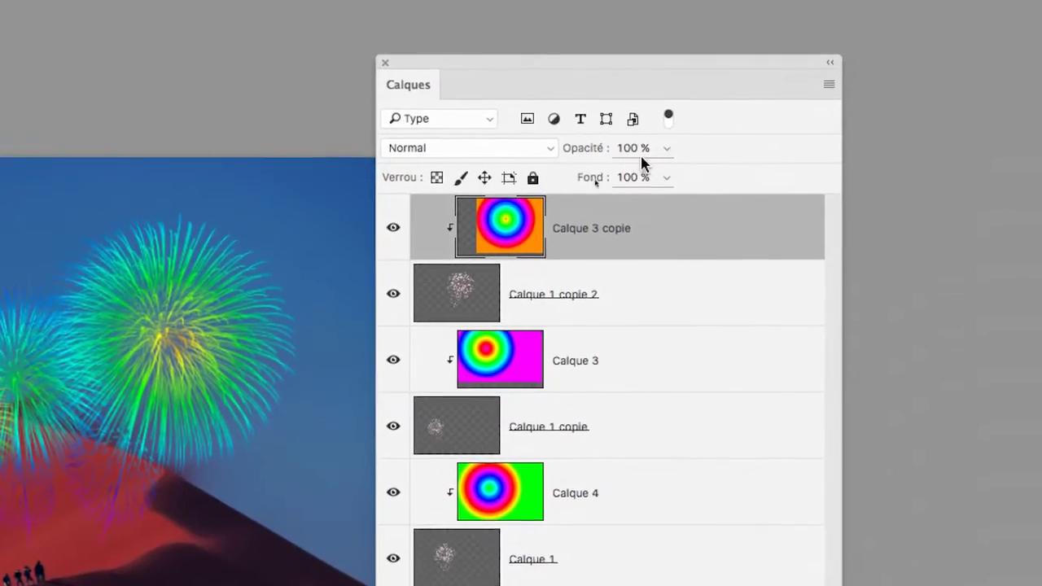
pyautogui.click(653, 155)
pyautogui.moveTo(642, 168); pyautogui.dragTo(627, 167)
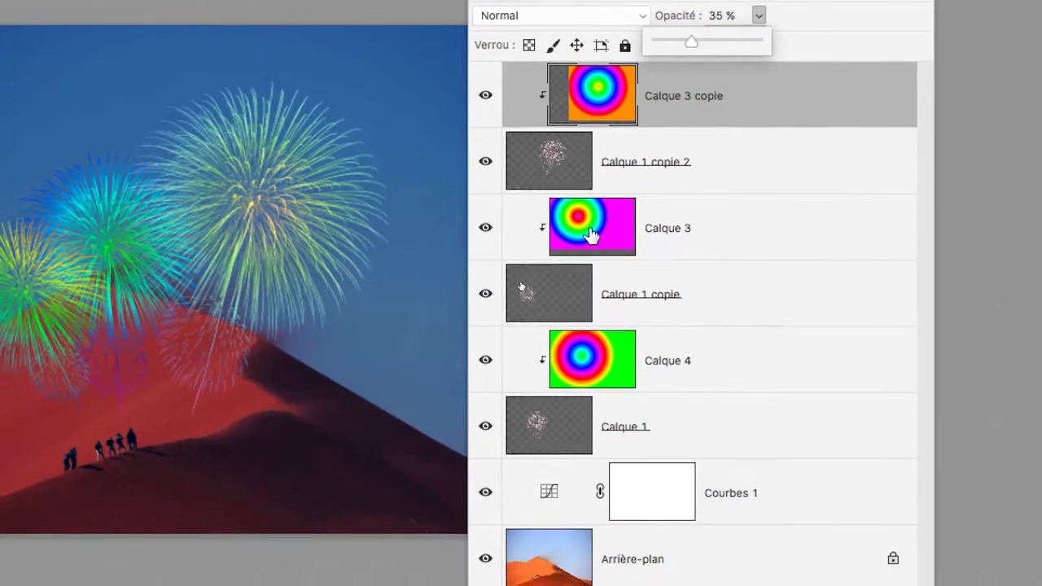
pyautogui.click(590, 235)
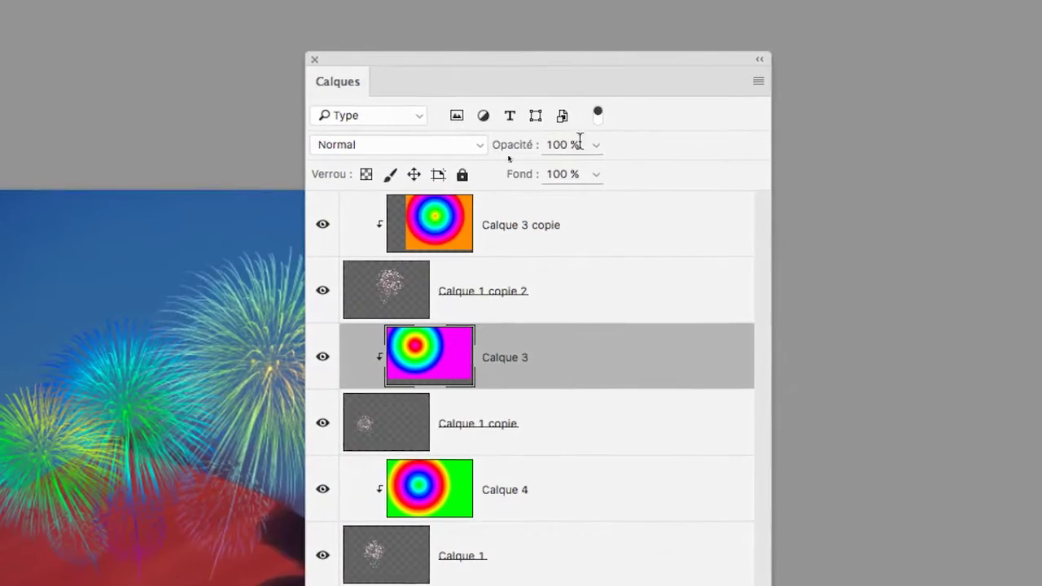
pyautogui.click(587, 143)
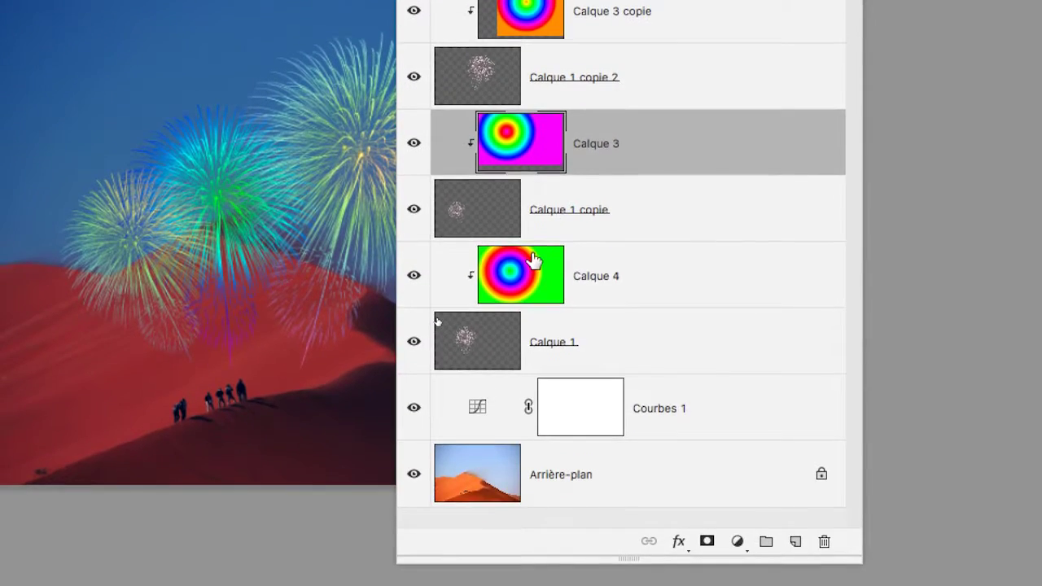
# Set Calque 4's opacity to 49% and move the Layers panel off the image
pyautogui.click(468, 462)
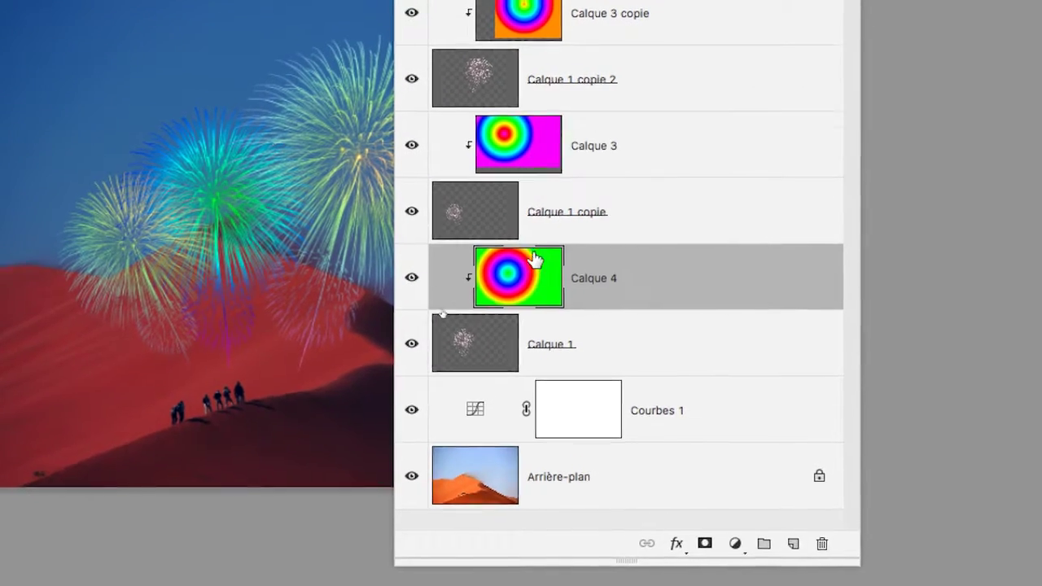
pyautogui.click(619, 118)
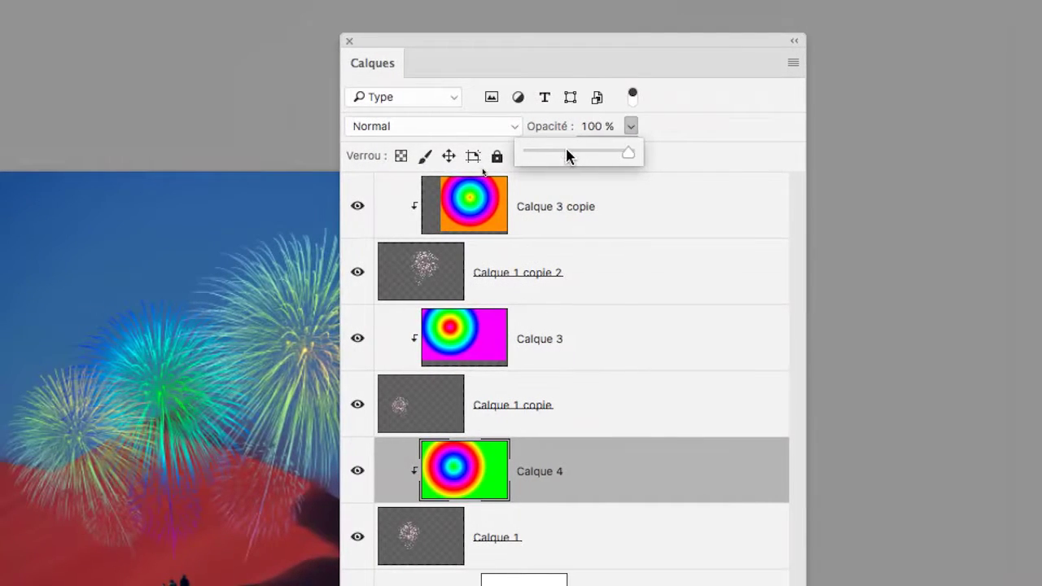
pyautogui.click(557, 149)
pyautogui.moveTo(566, 148); pyautogui.dragTo(574, 153)
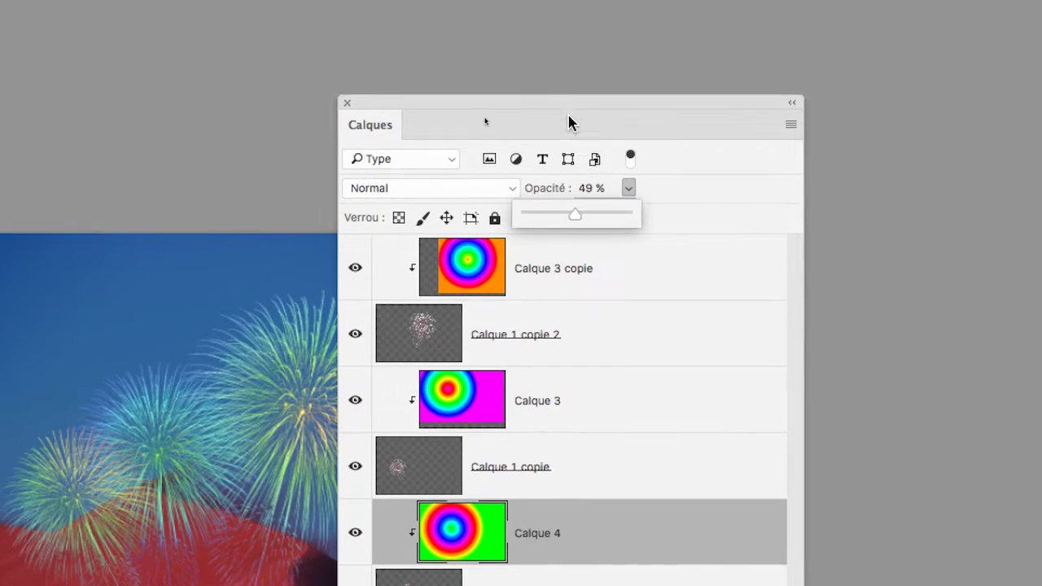
pyautogui.click(567, 110)
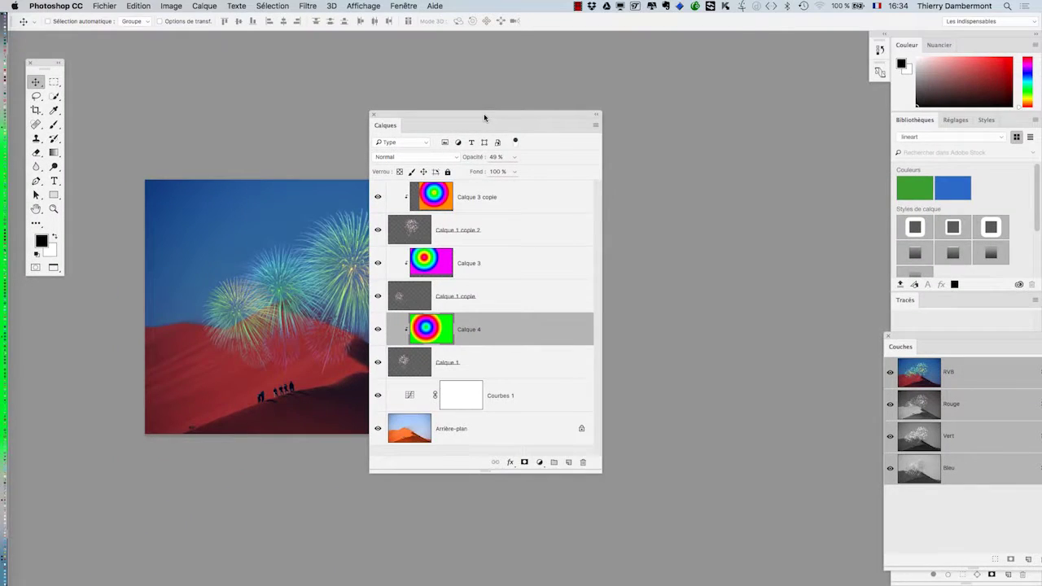
pyautogui.moveTo(485, 115); pyautogui.dragTo(680, 85)
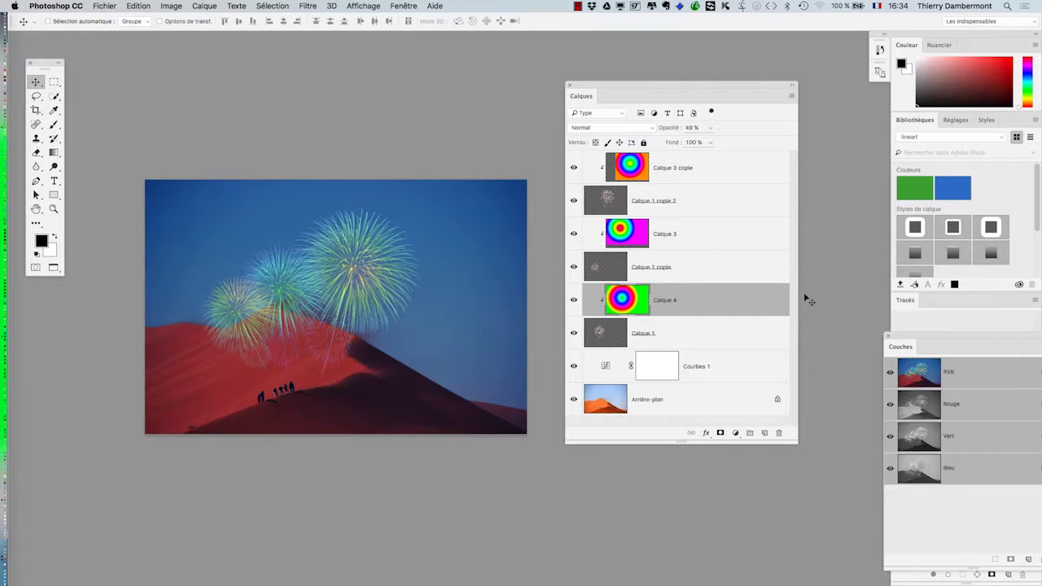
pyautogui.hotkey('alt', '.')
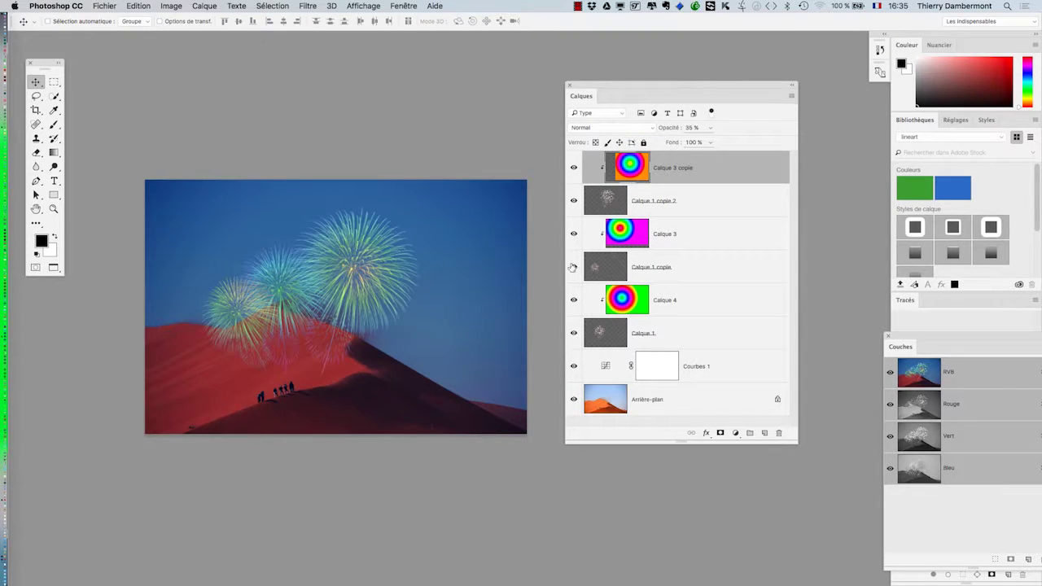
pyautogui.click(606, 206)
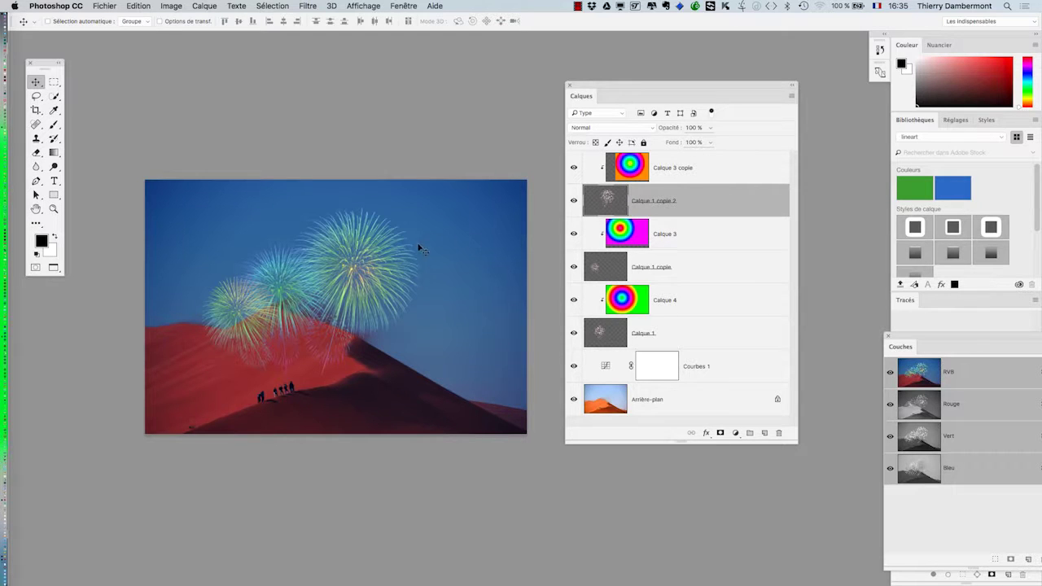
pyautogui.moveTo(421, 254); pyautogui.dragTo(476, 255)
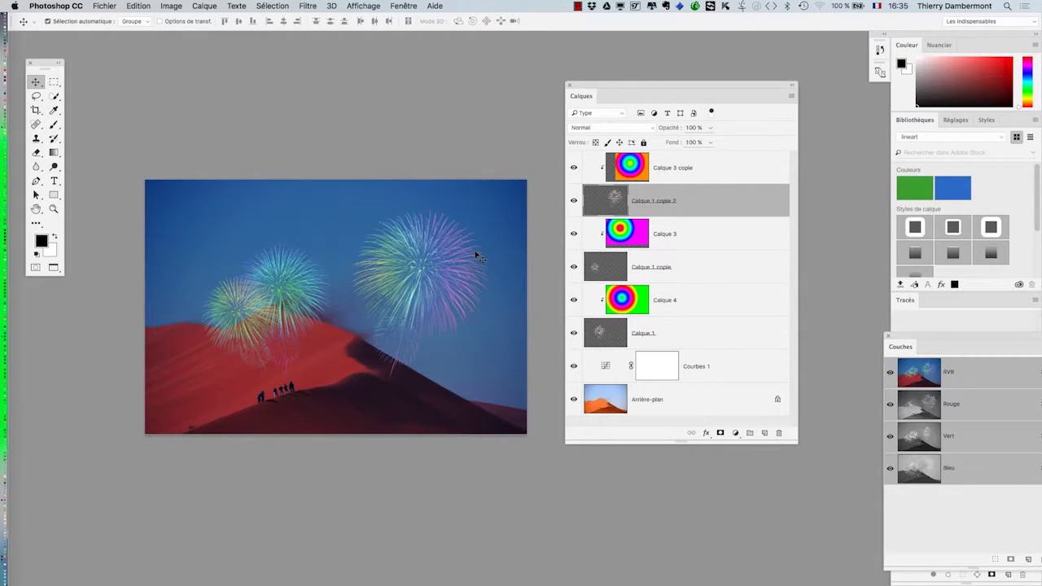
pyautogui.hotkey('ctrl', 'z')
pyautogui.moveTo(619, 87); pyautogui.dragTo(533, 124)
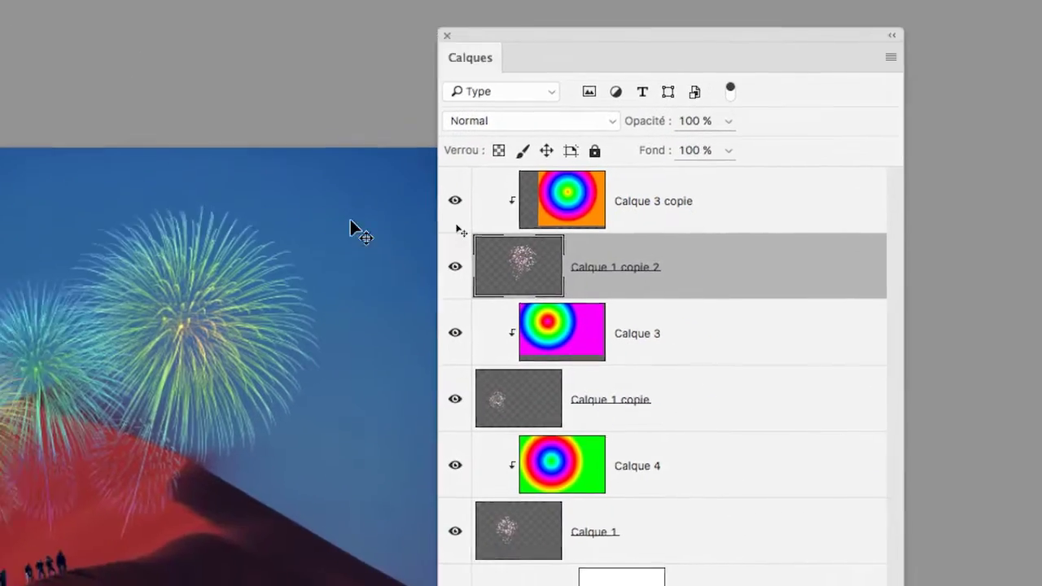
pyautogui.moveTo(298, 268); pyautogui.dragTo(344, 316)
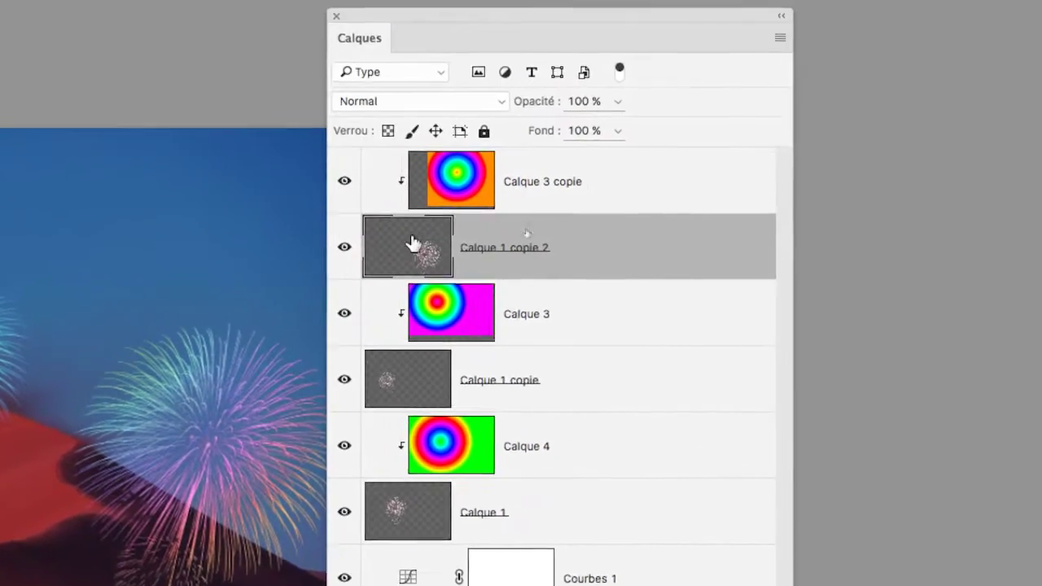
pyautogui.moveTo(412, 239)
pyautogui.mouseDown()
pyautogui.moveTo(423, 219)
pyautogui.moveTo(414, 224)
pyautogui.mouseUp()
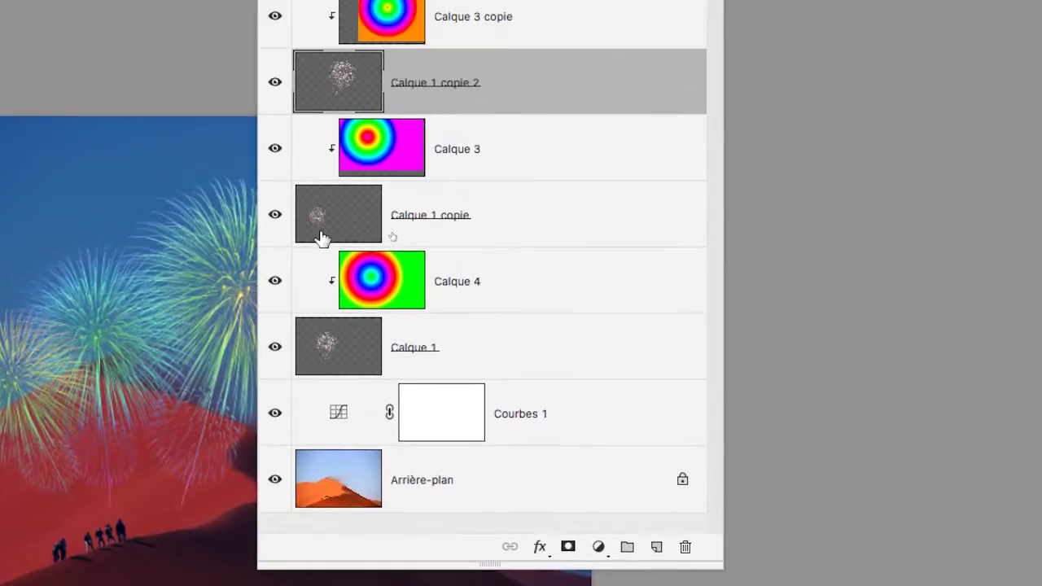
pyautogui.click(322, 232)
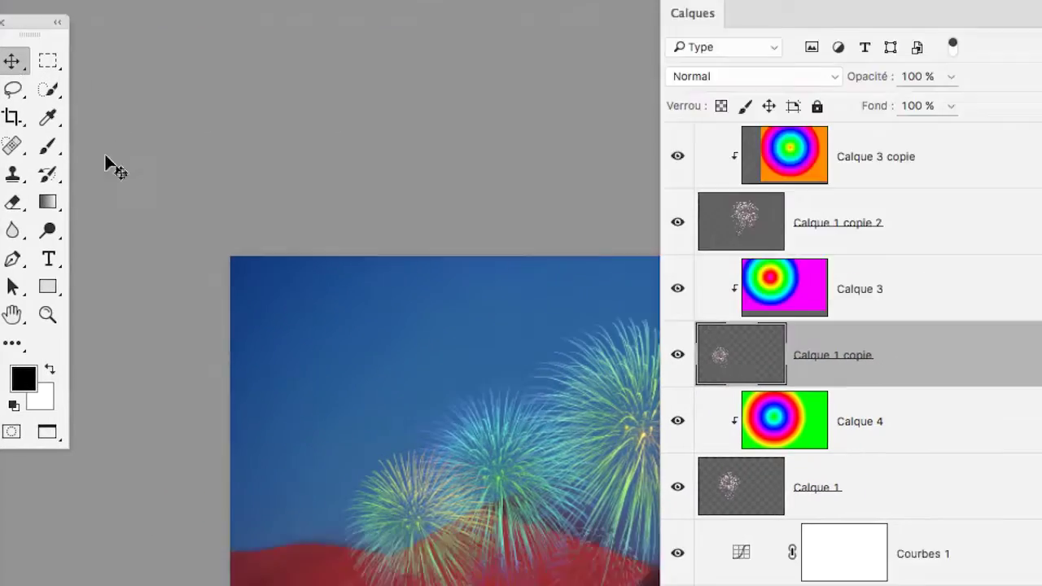
pyautogui.moveTo(104, 151)
pyautogui.mouseDown()
pyautogui.moveTo(207, 294)
pyautogui.moveTo(200, 222)
pyautogui.mouseUp()
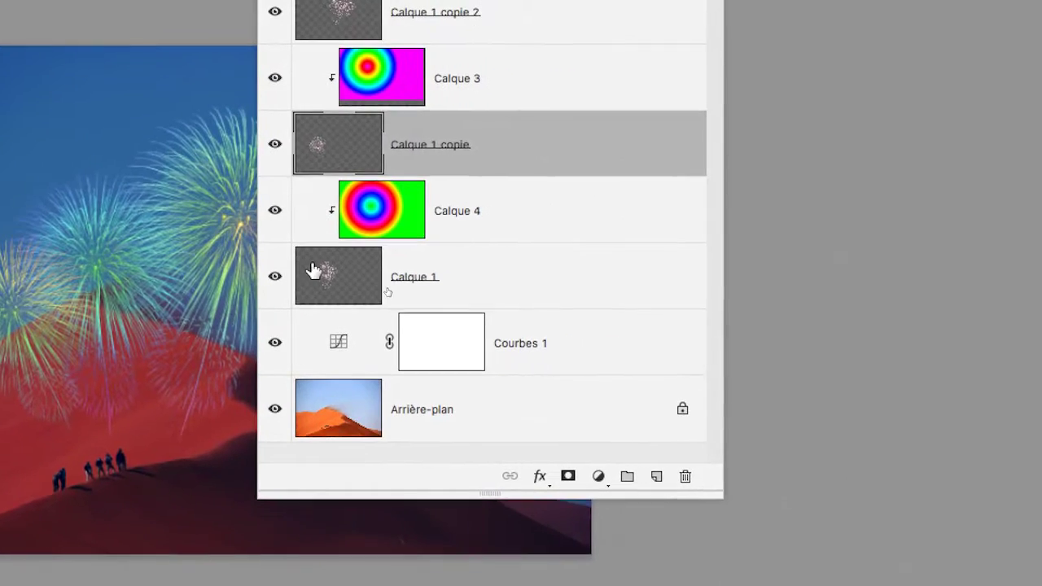
pyautogui.click(486, 367)
pyautogui.moveTo(239, 269); pyautogui.dragTo(220, 214)
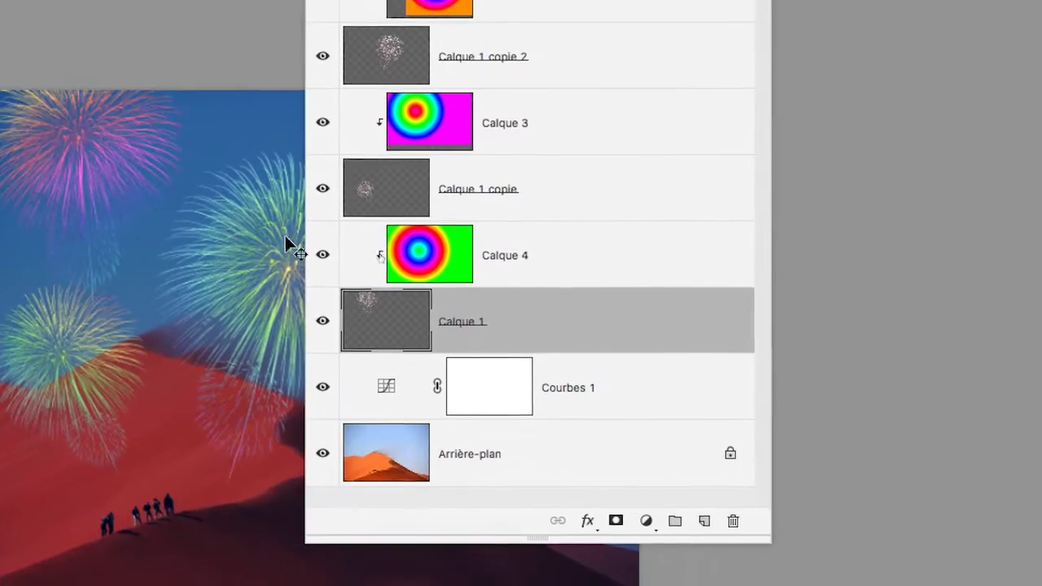
pyautogui.hotkey('ctrl', 'z')
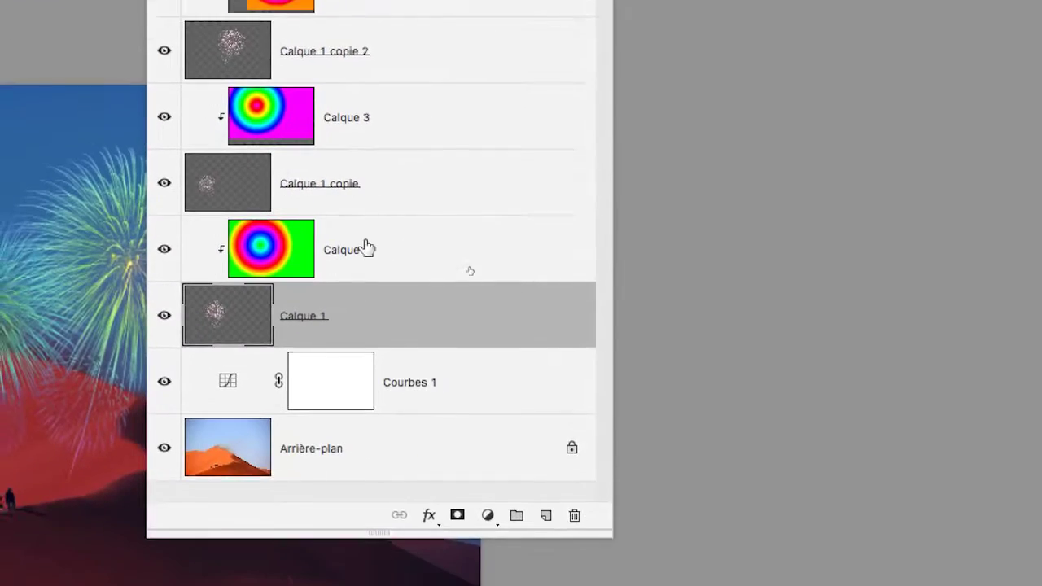
pyautogui.keyDown('shift'); pyautogui.click(373, 254); pyautogui.keyUp('shift')
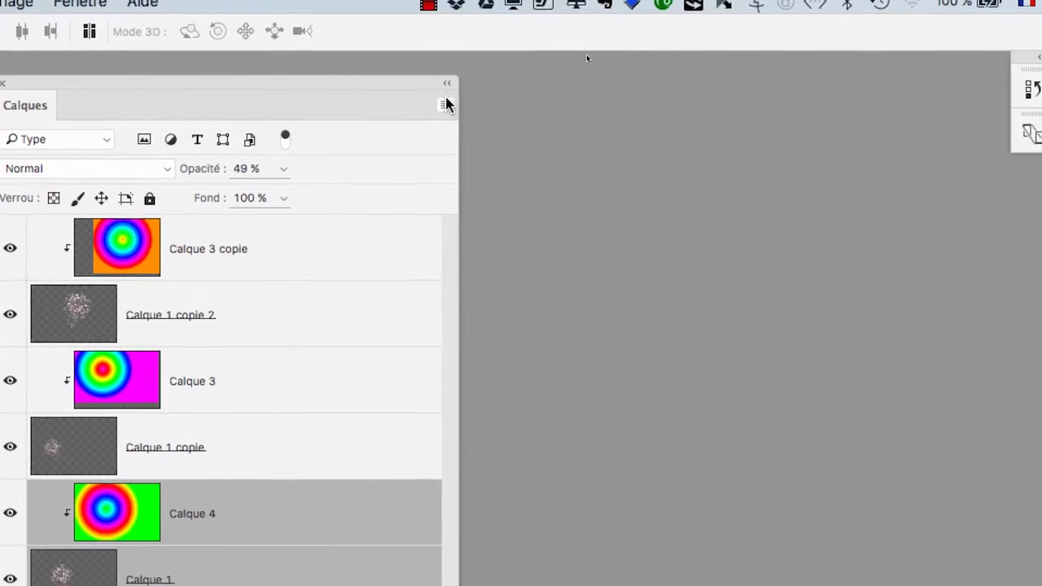
# Create Groupe 1 from Calque 1 and Calque 4, check its contents, and nudge it
pyautogui.click(419, 82)
pyautogui.click(491, 278)
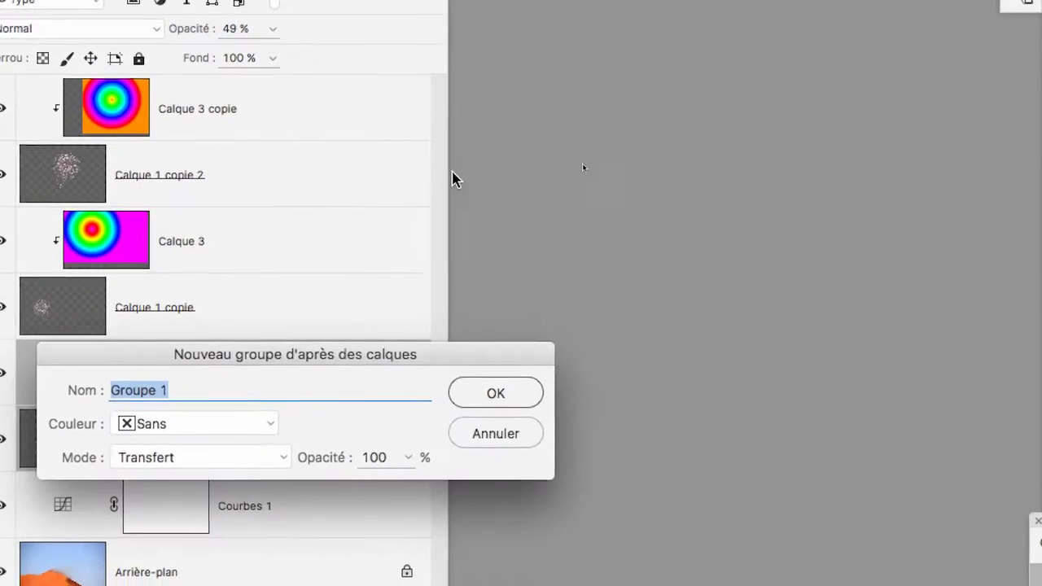
pyautogui.click(465, 257)
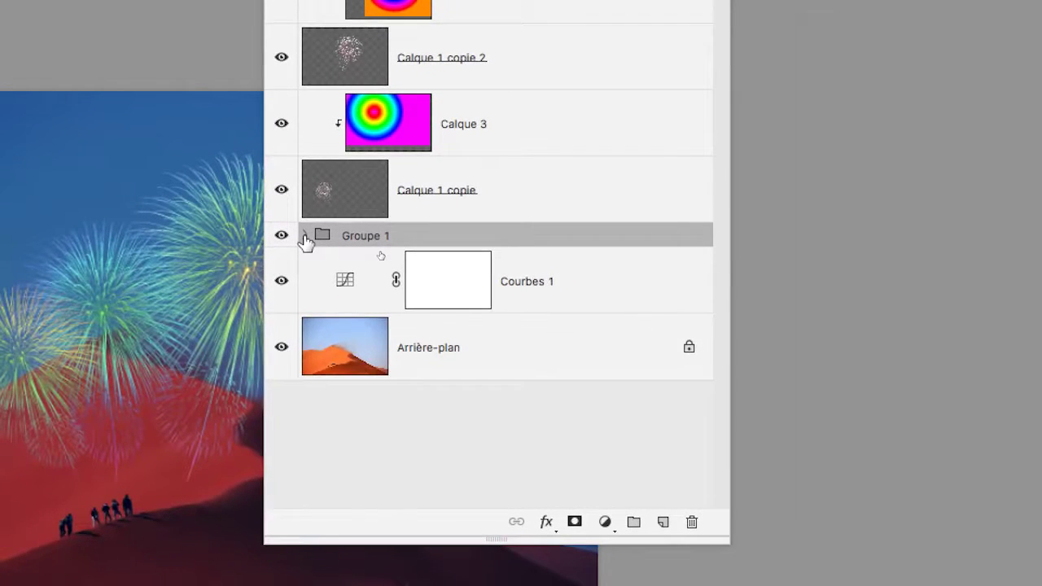
pyautogui.click(305, 234)
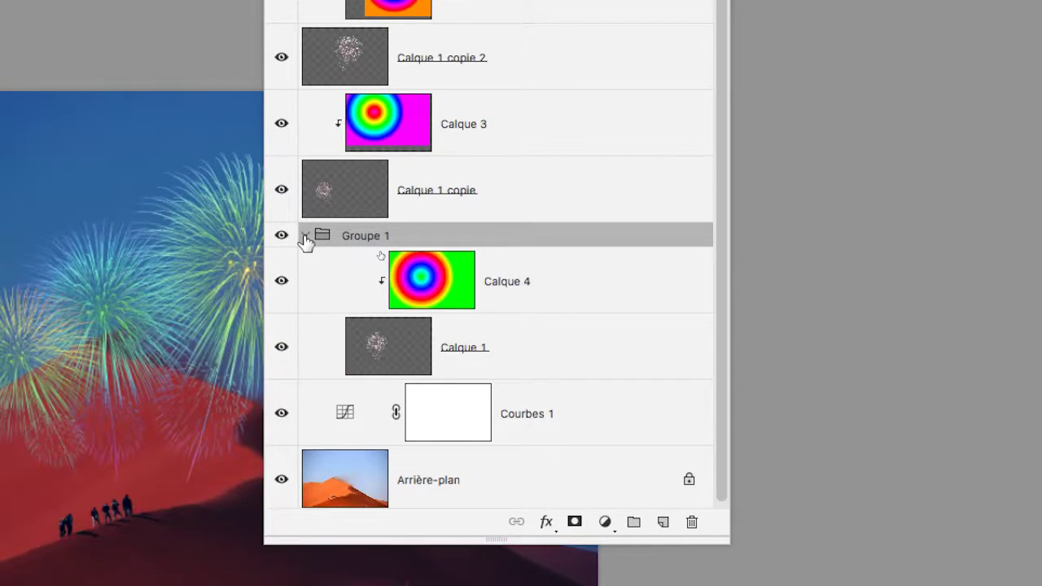
pyautogui.click(304, 234)
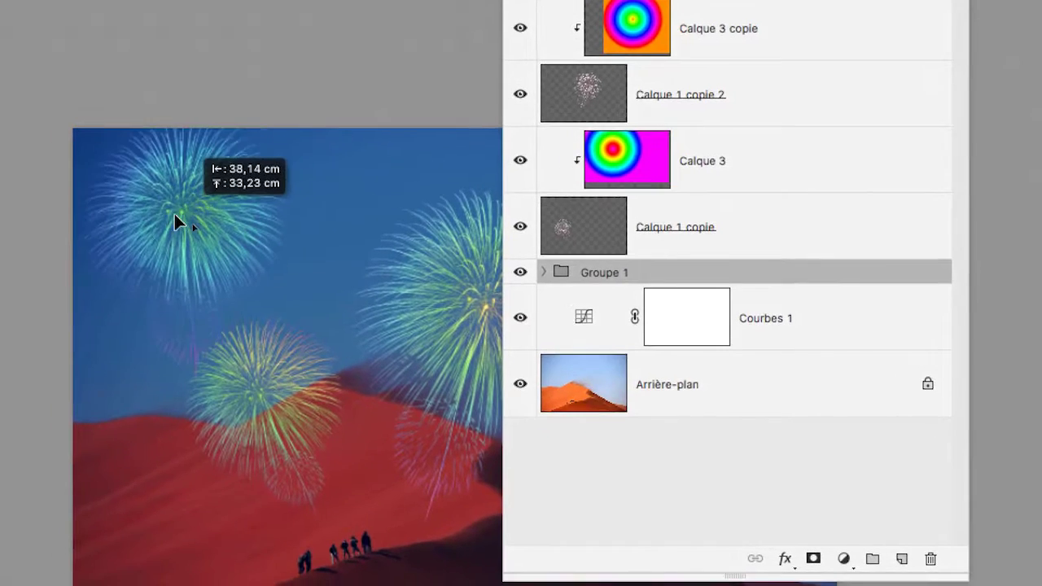
pyautogui.moveTo(231, 250)
pyautogui.mouseDown()
pyautogui.moveTo(173, 218)
pyautogui.moveTo(233, 259)
pyautogui.mouseUp()
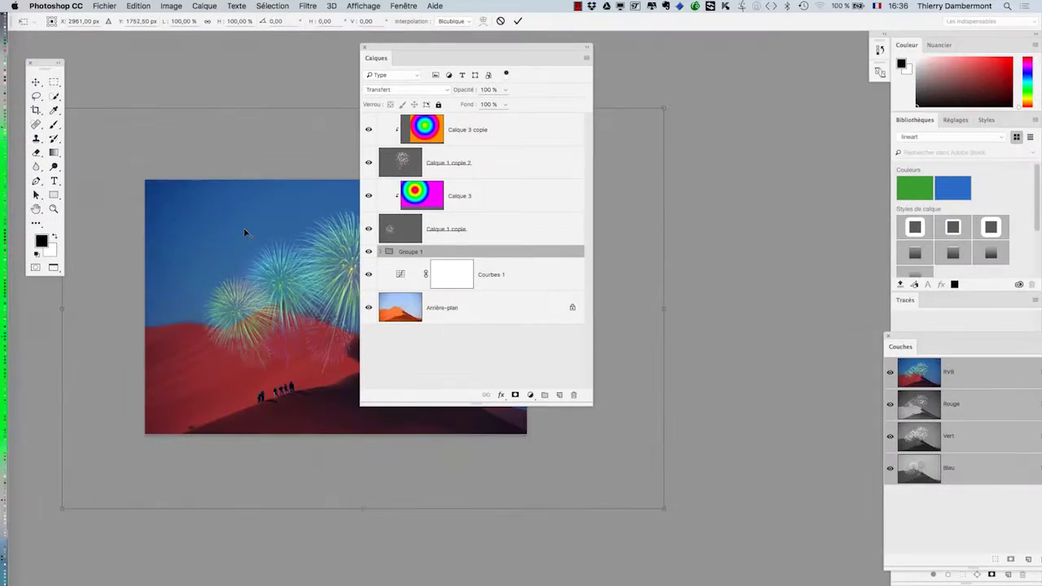
# Move the Groupe 1 firework higher into the sky, then shift it right and down
pyautogui.moveTo(407, 56)
pyautogui.mouseDown()
pyautogui.moveTo(716, 87)
pyautogui.moveTo(739, 144)
pyautogui.moveTo(682, 75)
pyautogui.mouseUp()
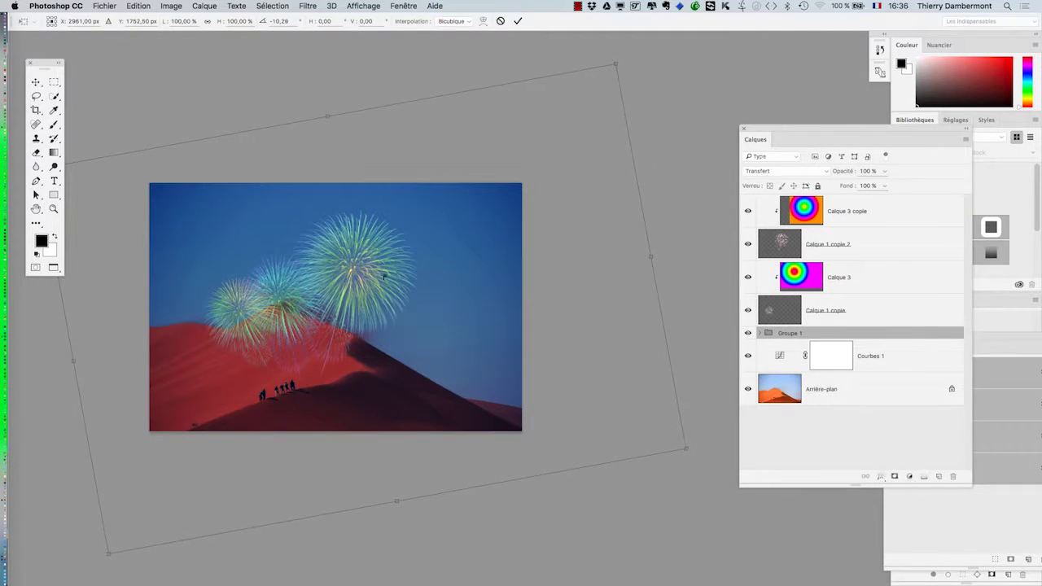
pyautogui.moveTo(340, 284); pyautogui.dragTo(323, 254)
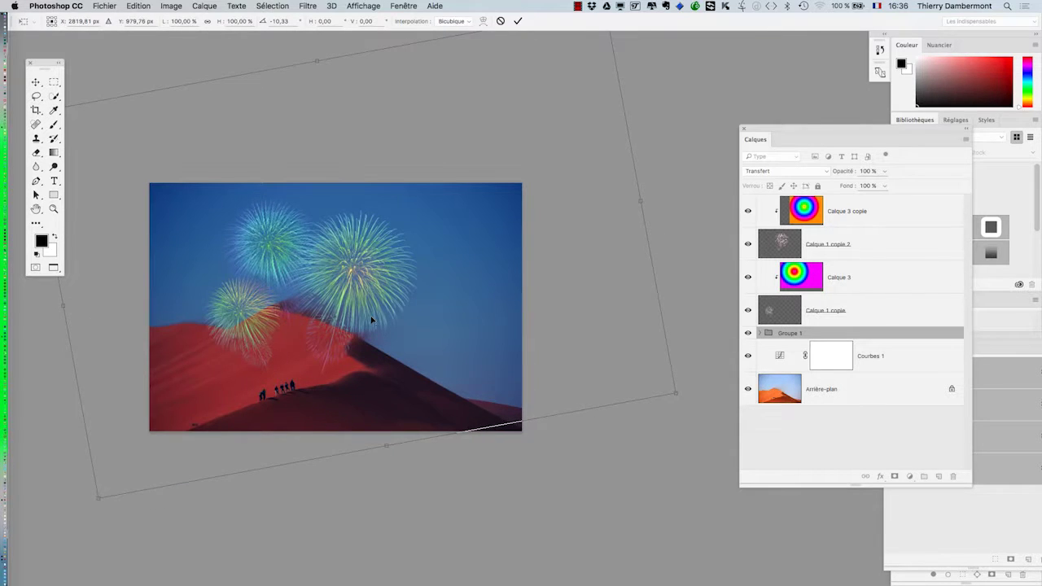
pyautogui.scroll(-2, 370, 320)
pyautogui.scroll(-1, 370, 321)
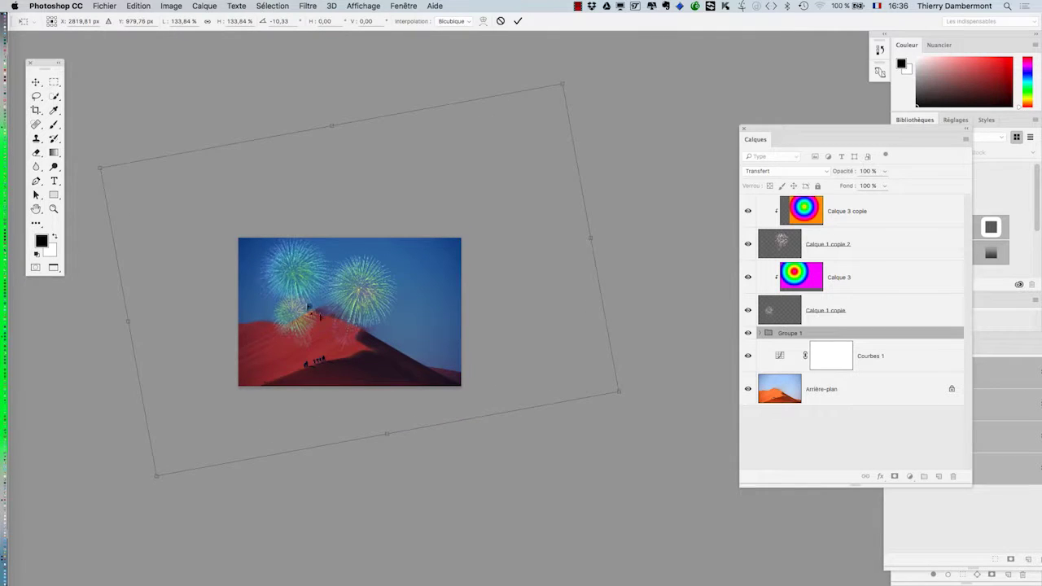
pyautogui.moveTo(306, 289); pyautogui.dragTo(332, 314)
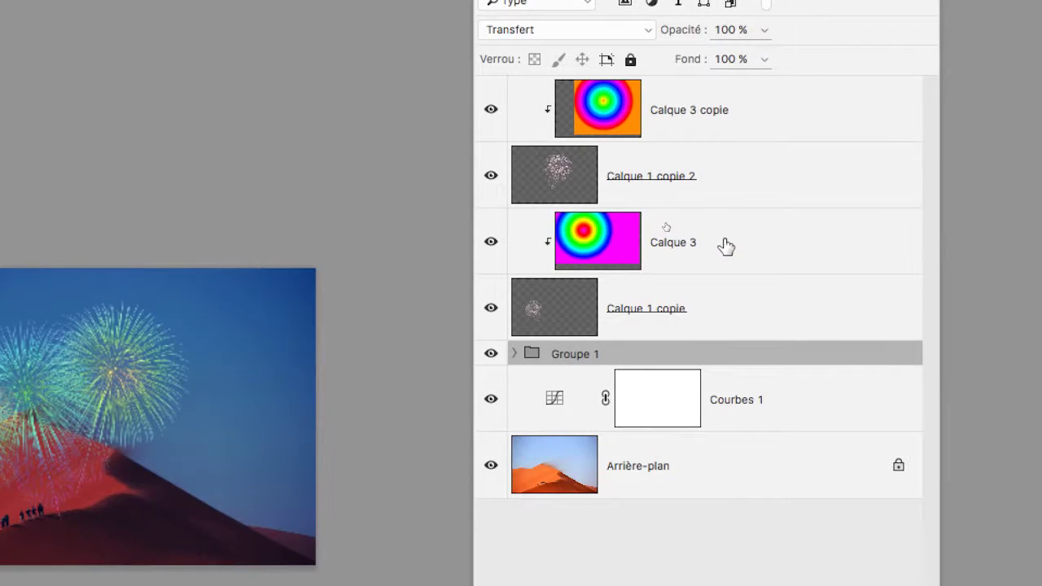
# Group Calque 3 and Calque 1 copie as Groupe 2 and drag that burst up
pyautogui.click(720, 245)
pyautogui.keyDown('shift'); pyautogui.click(725, 314); pyautogui.keyUp('shift')
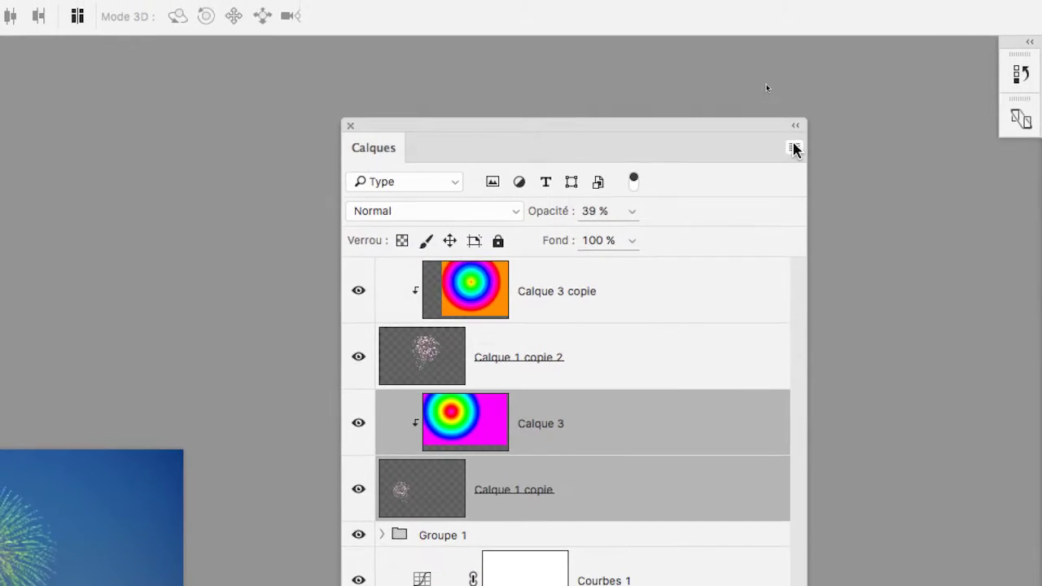
pyautogui.click(761, 92)
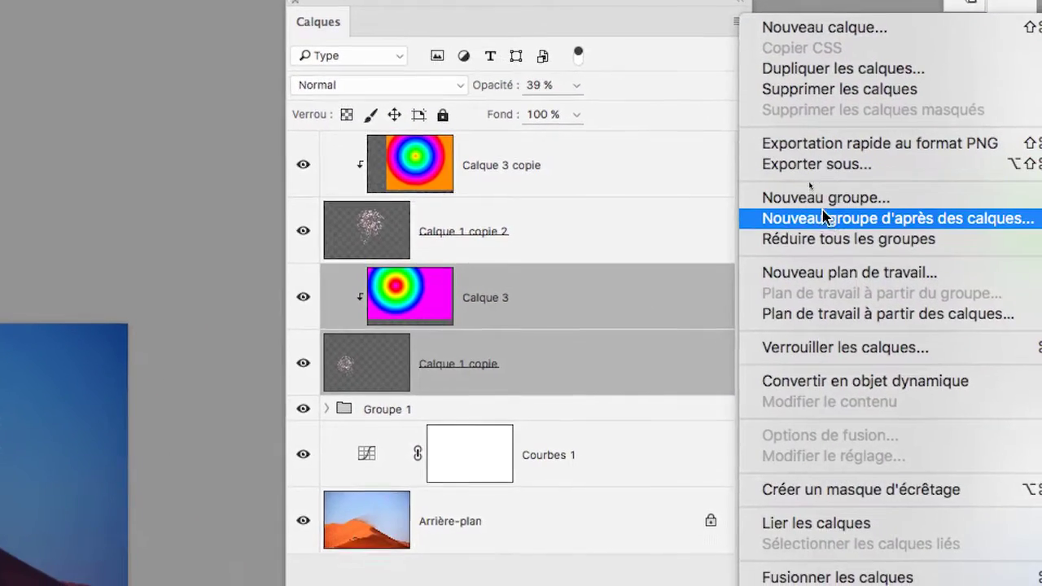
pyautogui.click(911, 289)
pyautogui.click(703, 278)
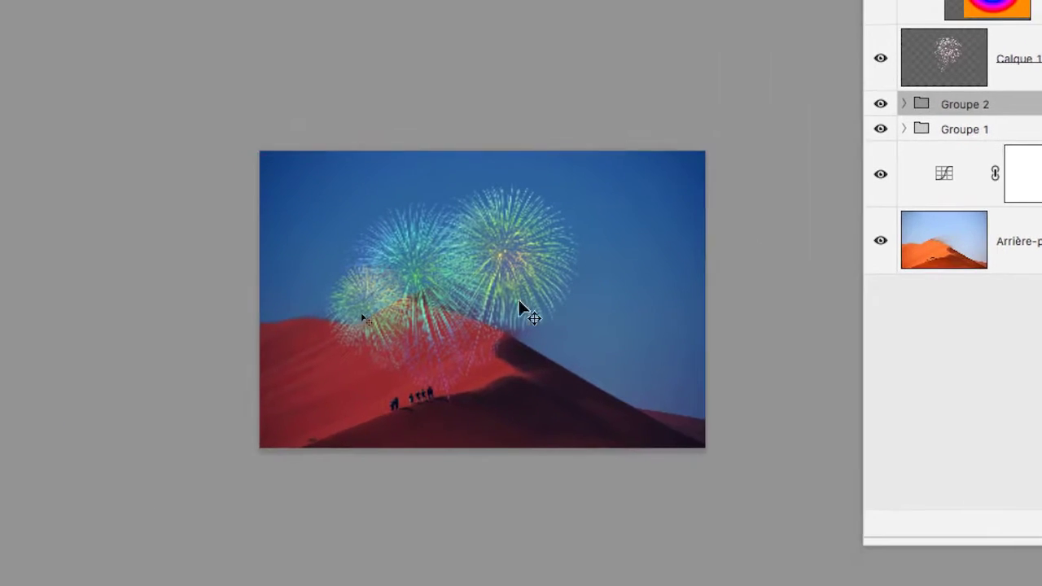
pyautogui.moveTo(518, 300)
pyautogui.mouseDown()
pyautogui.moveTo(532, 299)
pyautogui.moveTo(488, 279)
pyautogui.moveTo(777, 285)
pyautogui.moveTo(911, 268)
pyautogui.mouseUp()
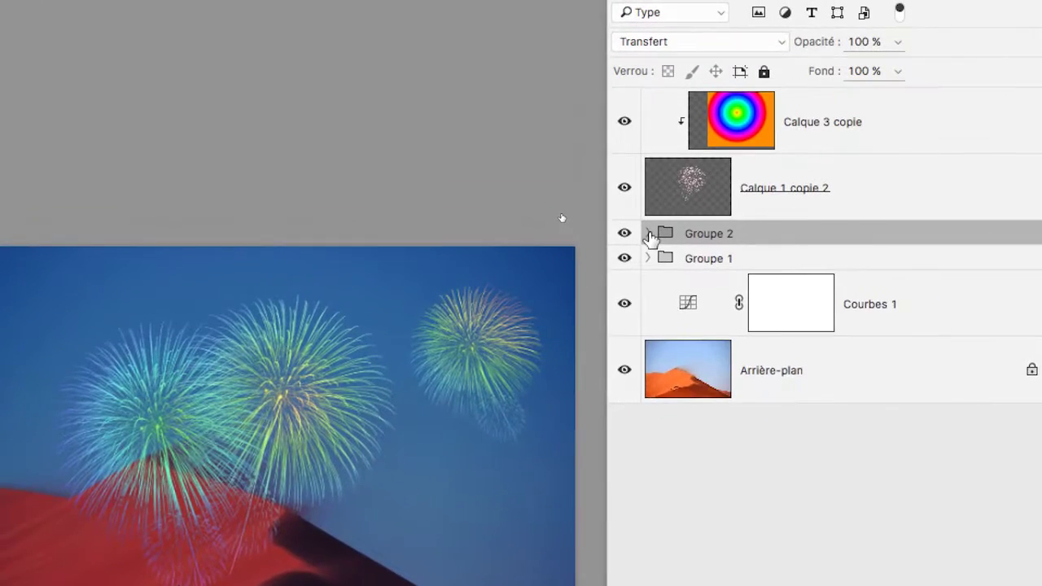
# Move the Groupe 2 firework left and down over the dune
pyautogui.click(638, 232)
pyautogui.click(649, 235)
pyautogui.moveTo(608, 271); pyautogui.dragTo(442, 272)
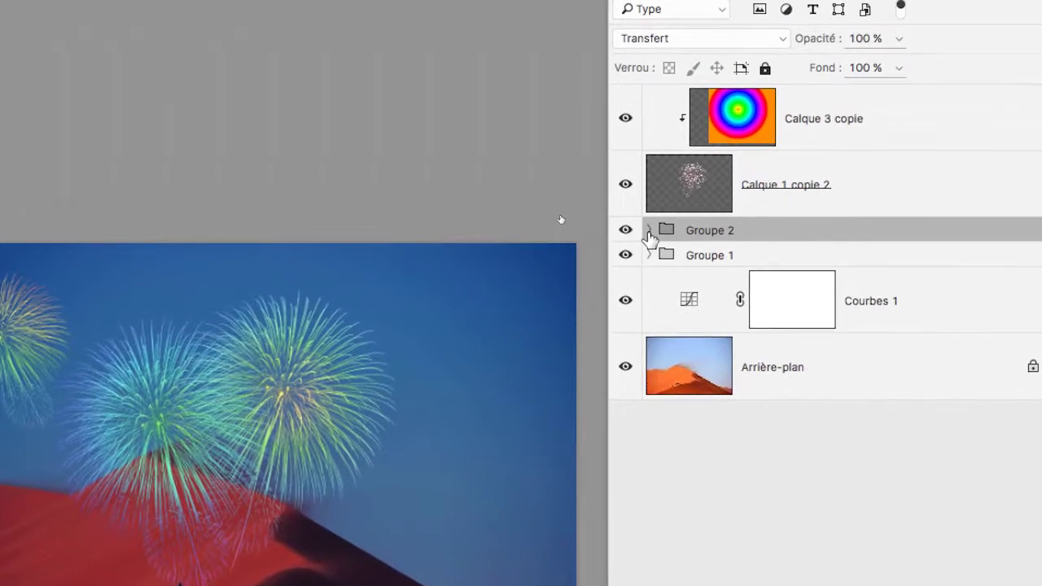
pyautogui.click(649, 231)
pyautogui.click(648, 234)
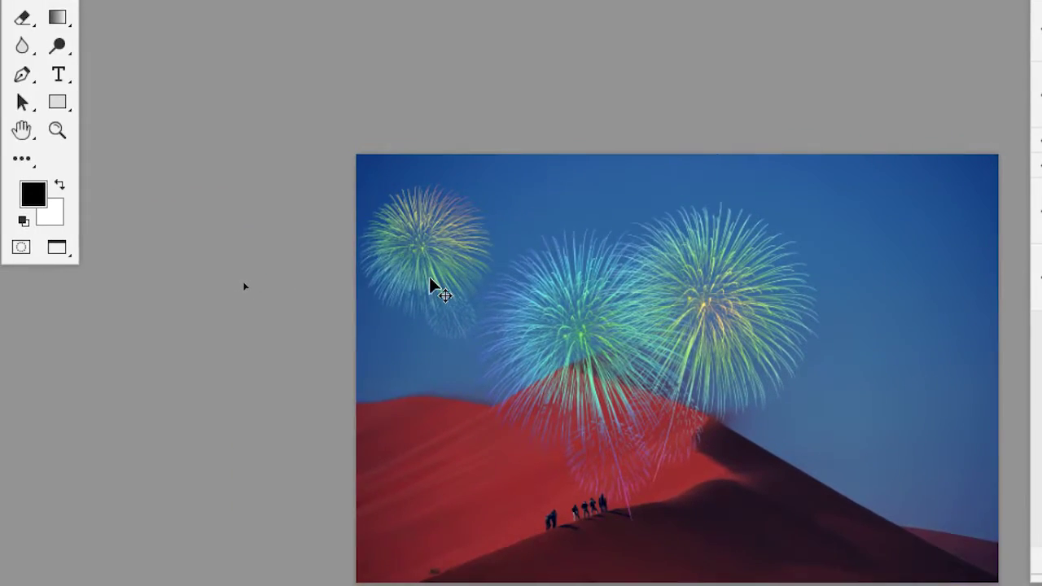
pyautogui.moveTo(429, 280)
pyautogui.mouseDown()
pyautogui.moveTo(459, 336)
pyautogui.moveTo(458, 327)
pyautogui.mouseUp()
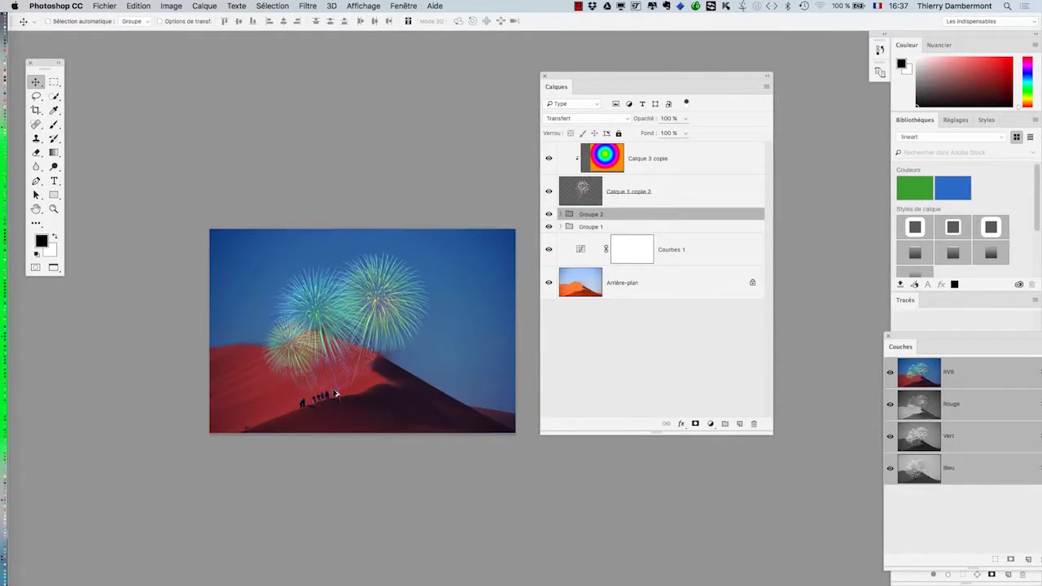
pyautogui.scroll(-1, 336, 390)
# Rotate the Groupe 2 firework about -13.6° with Free Transform and commit
pyautogui.hotkey('ctrl', 't')
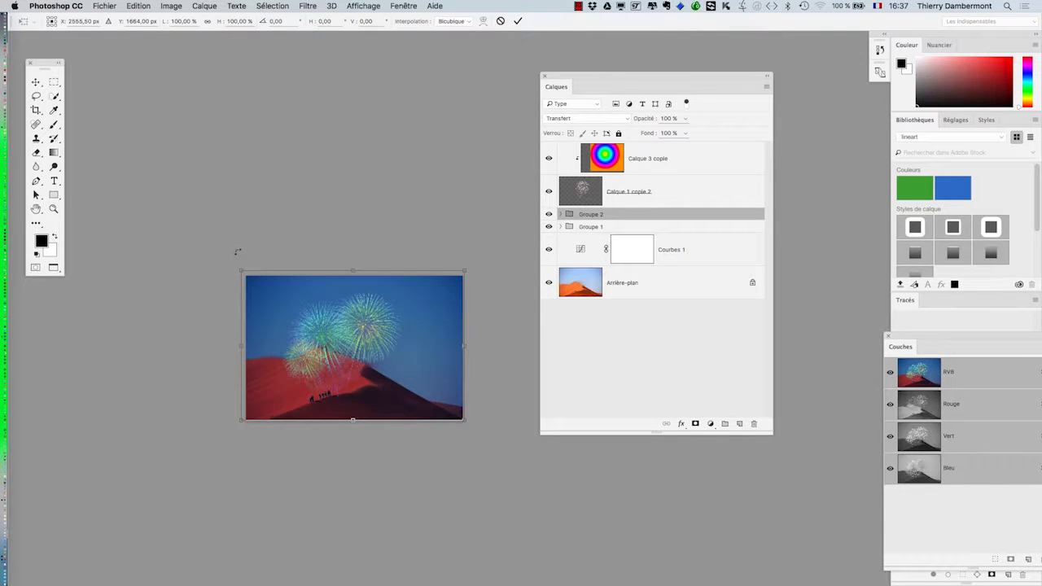
pyautogui.moveTo(237, 252); pyautogui.dragTo(188, 265)
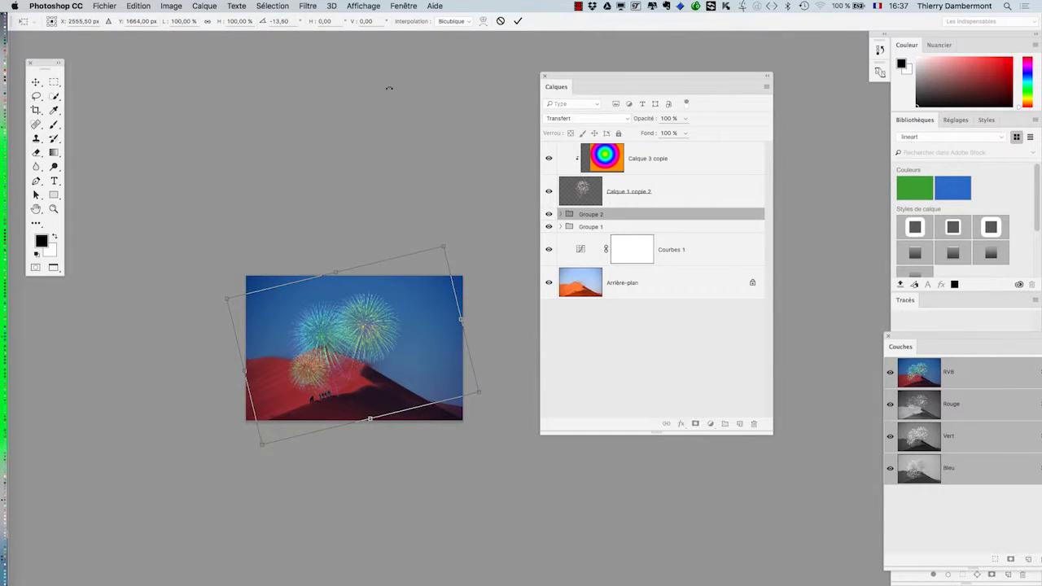
pyautogui.click(516, 22)
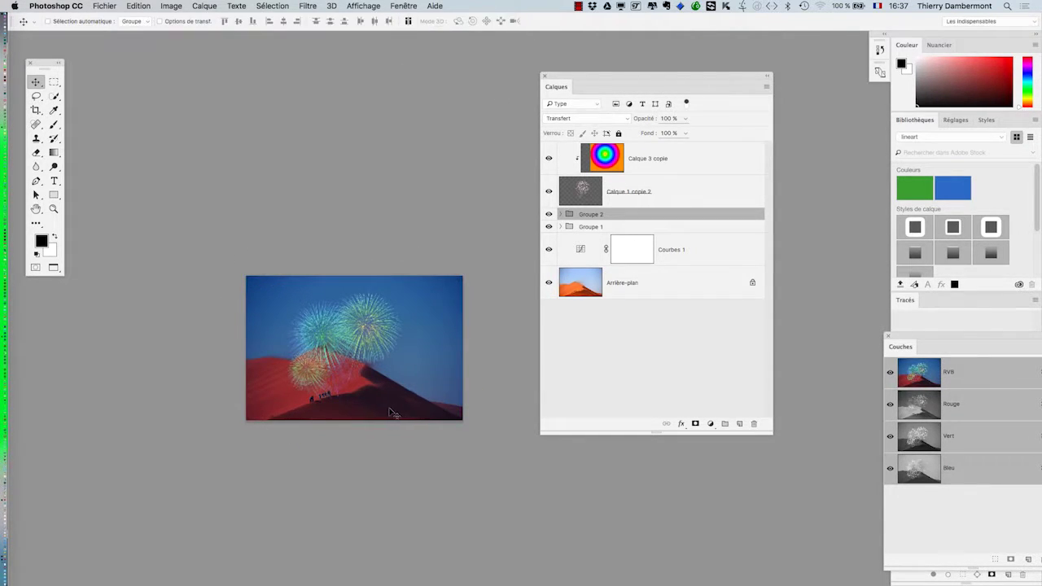
pyautogui.scroll(3, 366, 393)
pyautogui.scroll(1, 364, 392)
pyautogui.scroll(2, 361, 391)
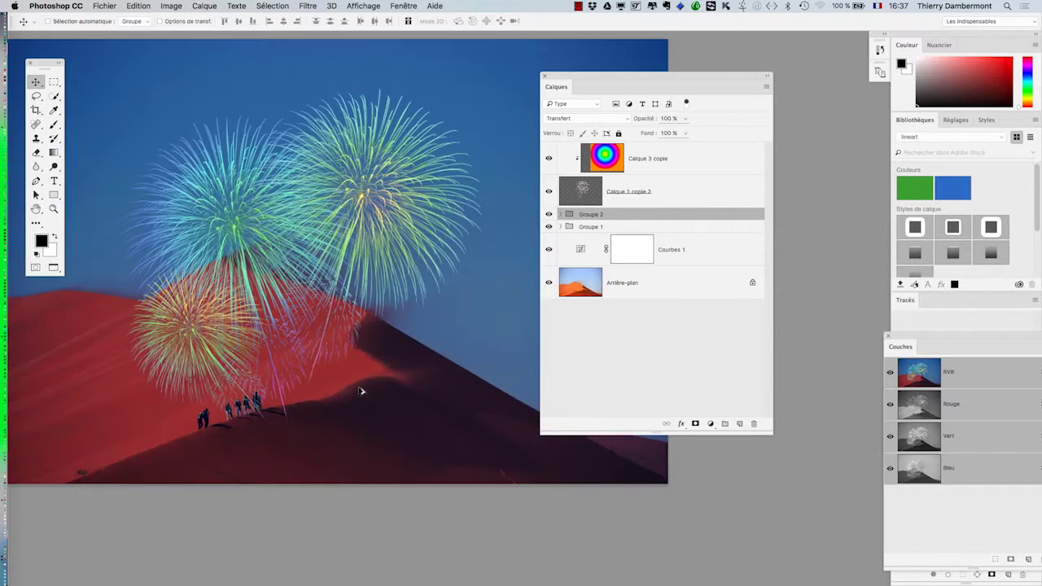
pyautogui.scroll(1, 356, 389)
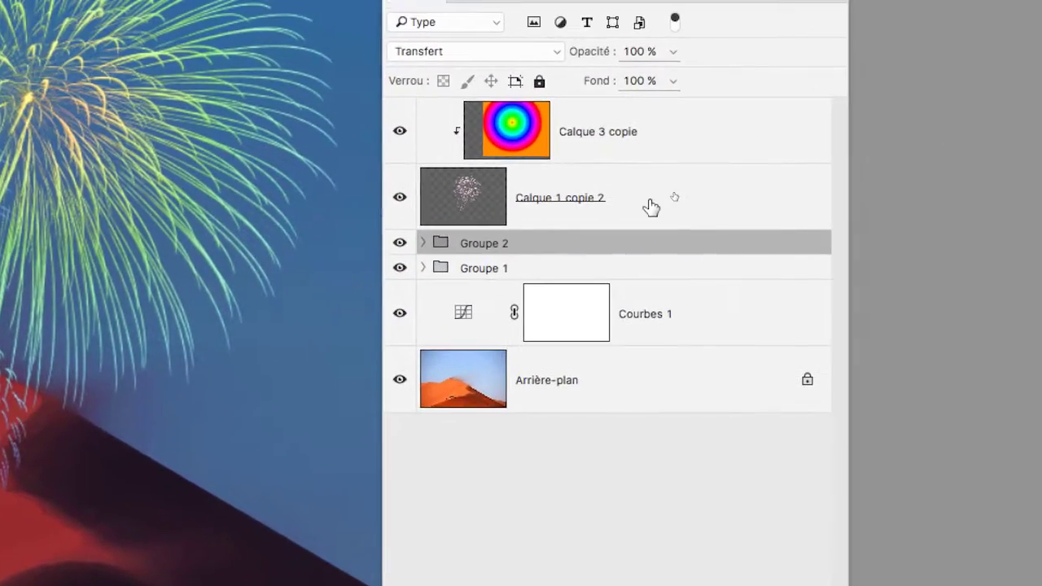
# Group Calque 1 copie 2 and Calque 3 copie as Groupe 3, then zoom out
pyautogui.click(668, 186)
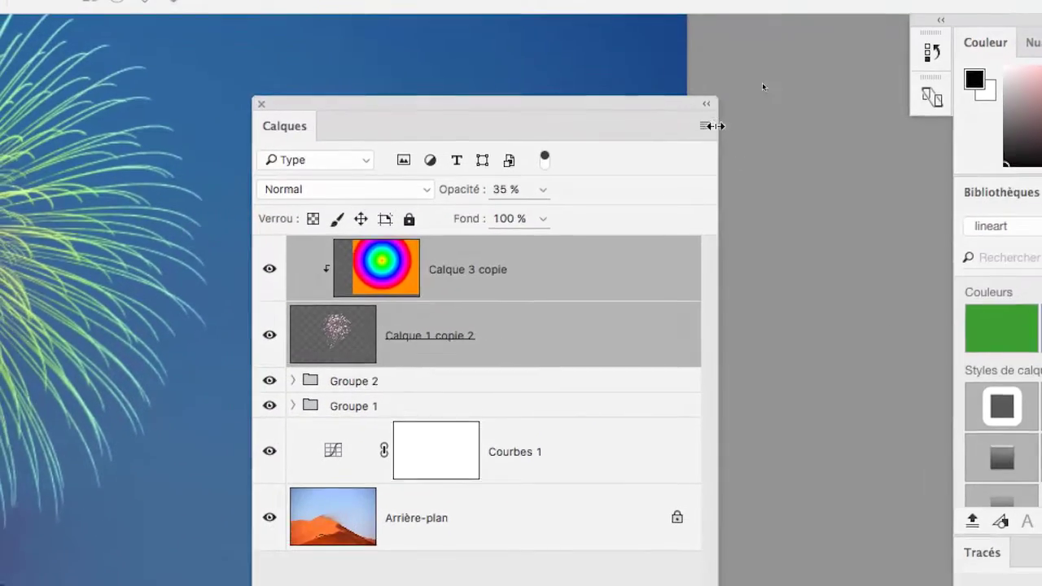
pyautogui.click(834, 25)
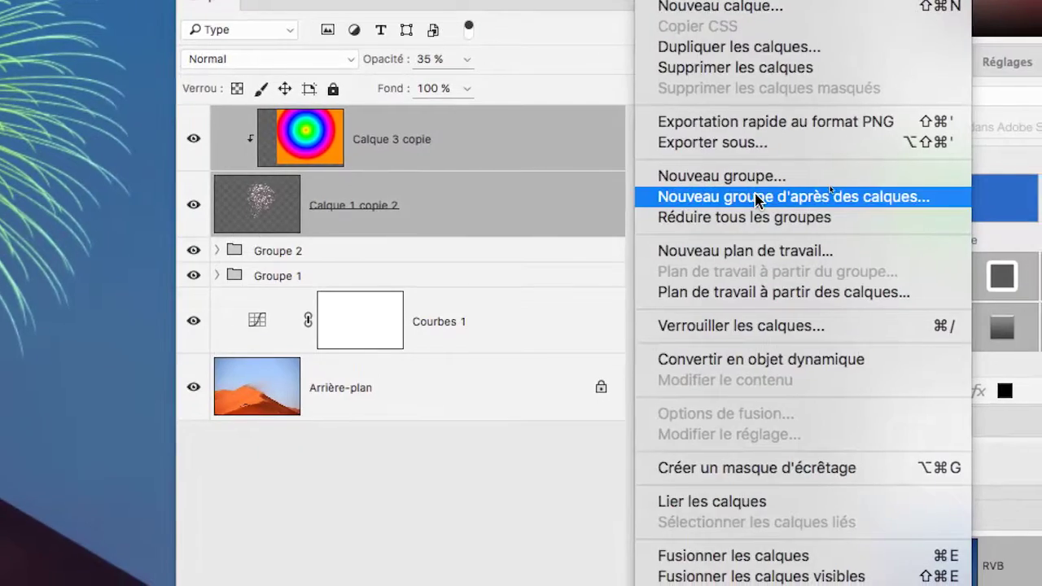
pyautogui.click(765, 258)
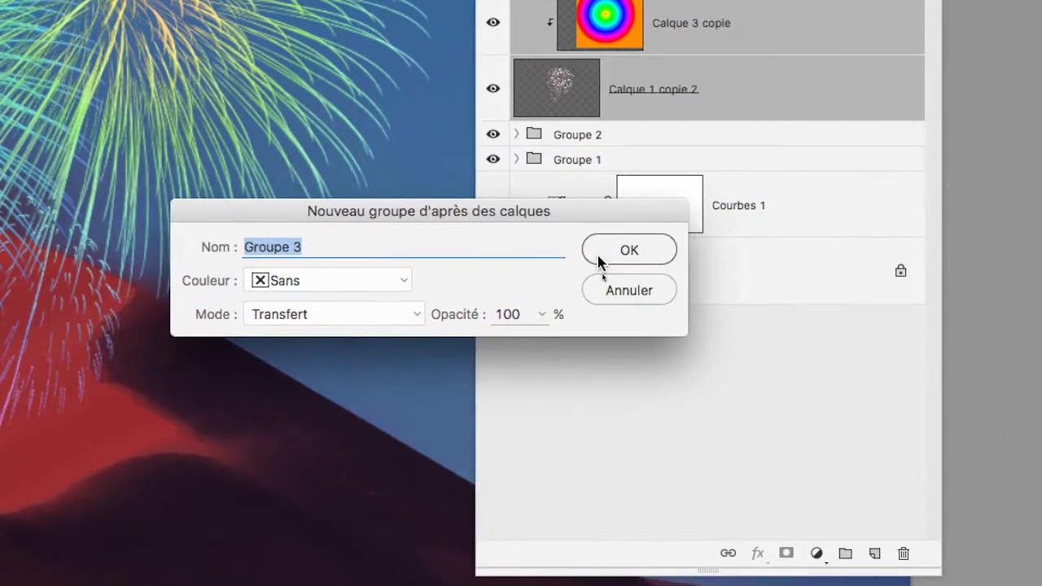
pyautogui.click(598, 260)
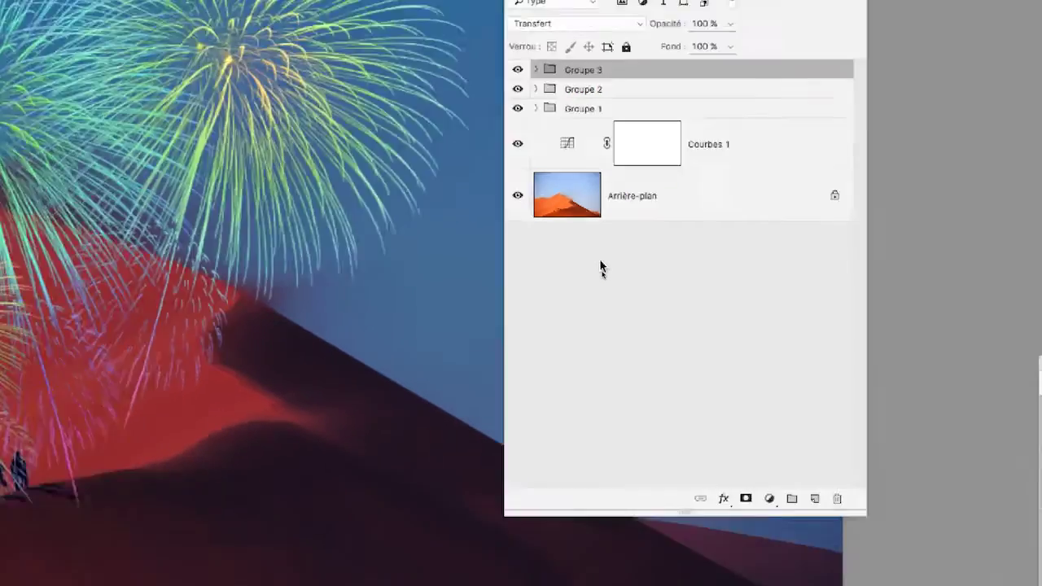
pyautogui.press('super+minus')
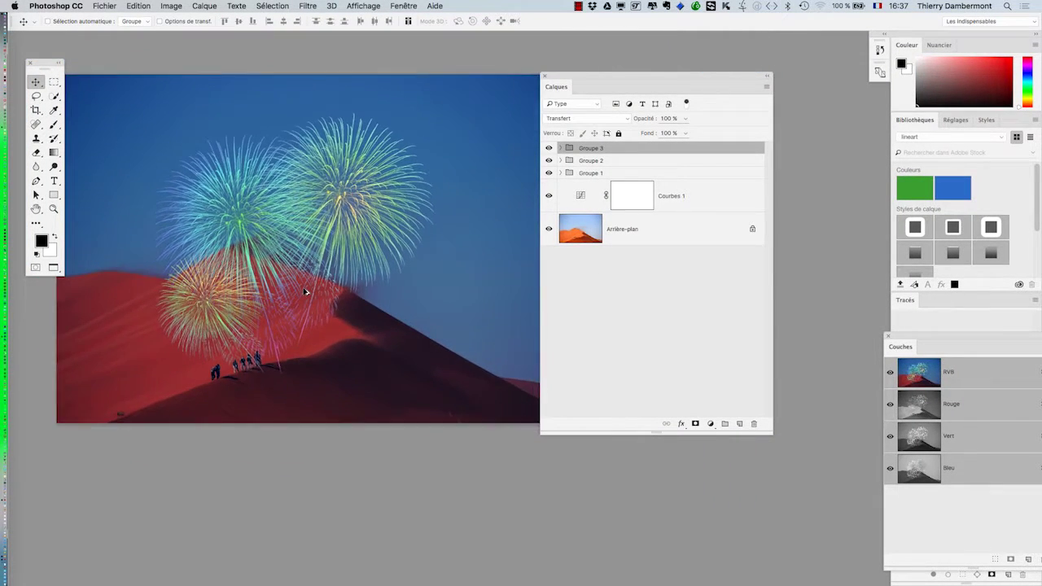
pyautogui.press('super+minus')
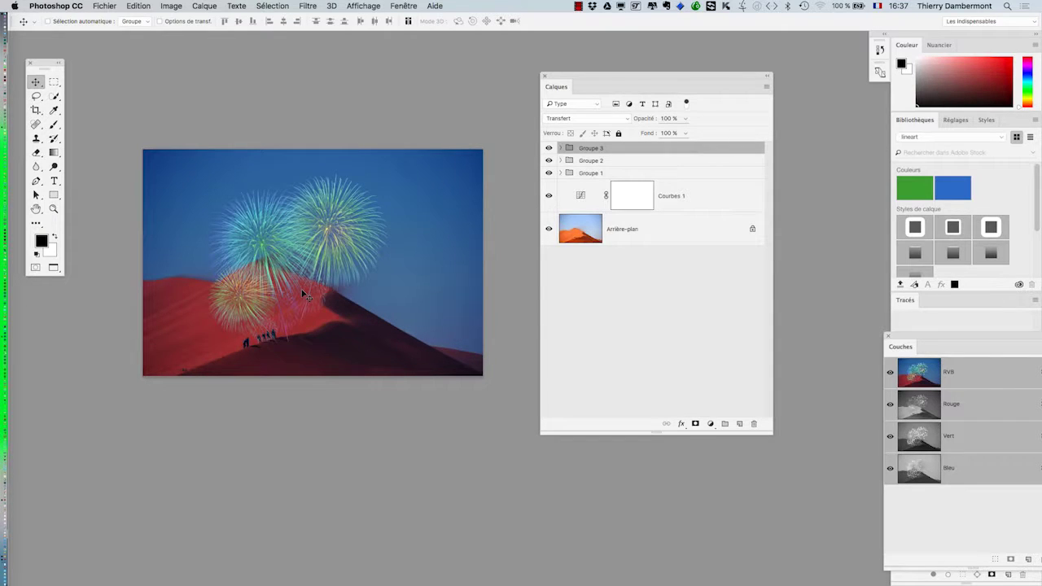
# Select the Arrière-plan background layer in the Layers panel
pyautogui.click(649, 232)
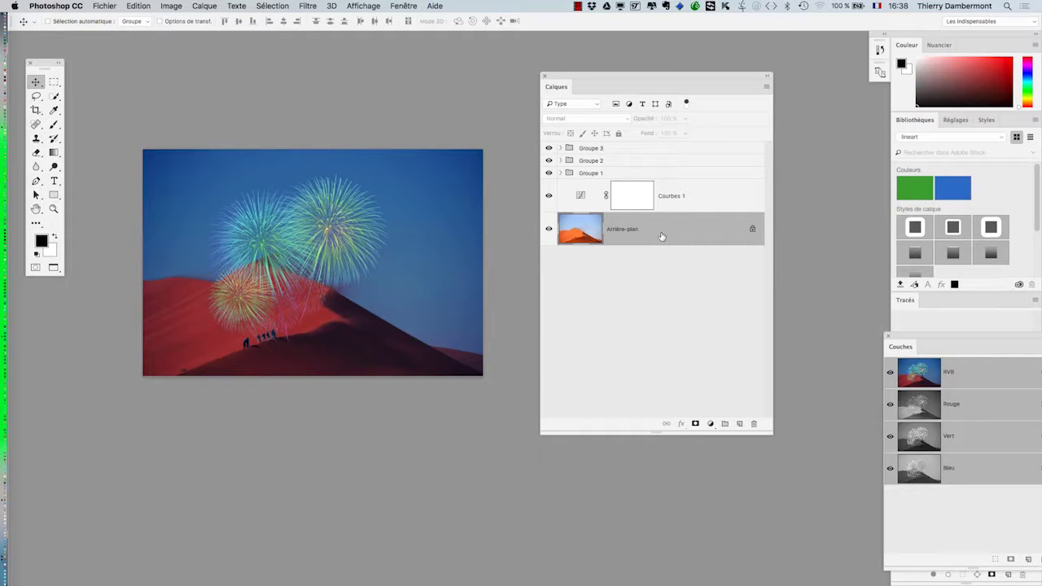
# Add a Courbes 2 curves layer with its top point lowered to darken the photo
pyautogui.click(199, 6)
pyautogui.moveTo(245, 141)
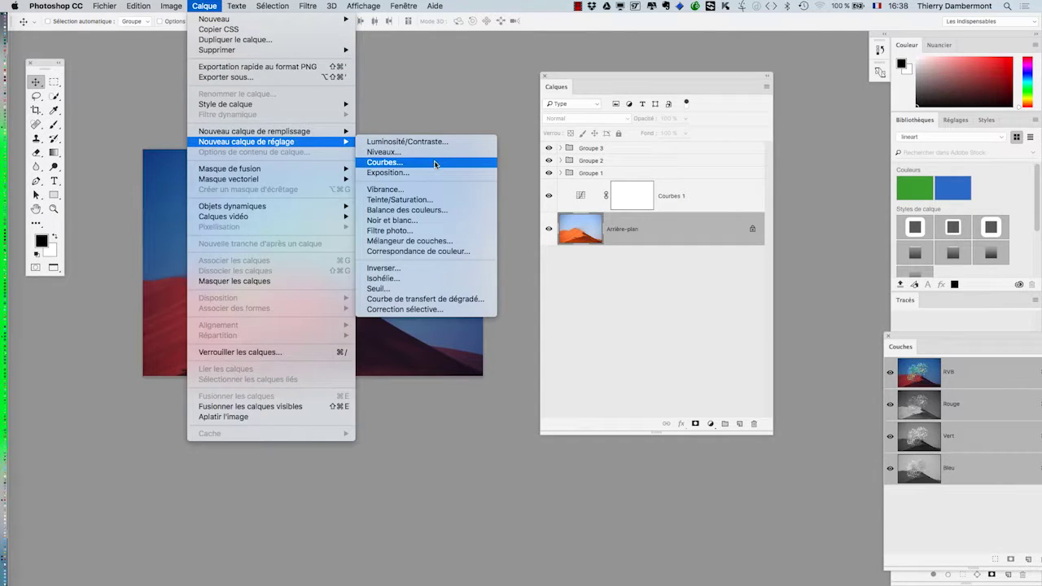
pyautogui.click(435, 163)
pyautogui.click(628, 263)
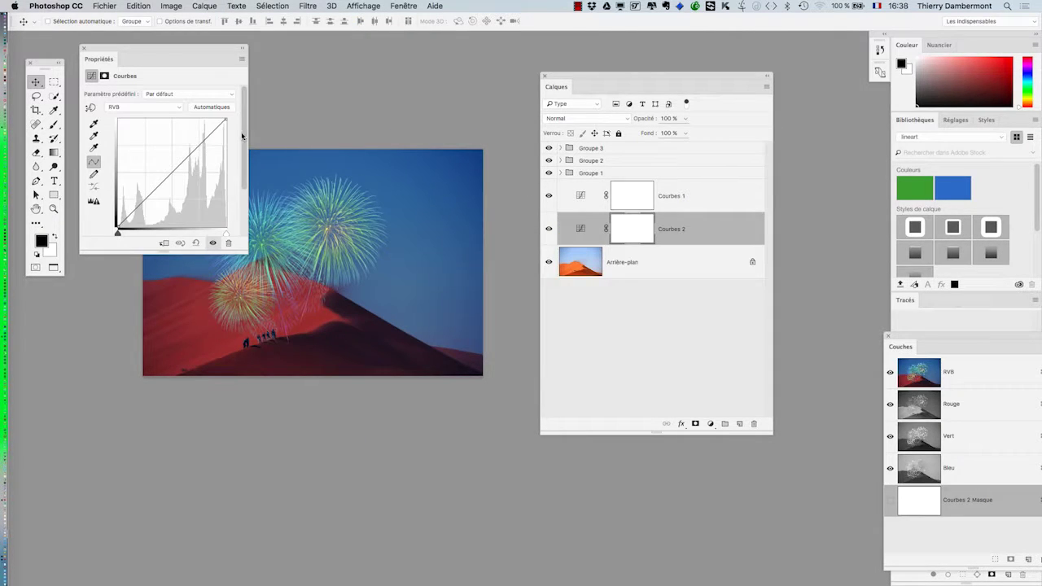
pyautogui.moveTo(227, 120); pyautogui.dragTo(226, 166)
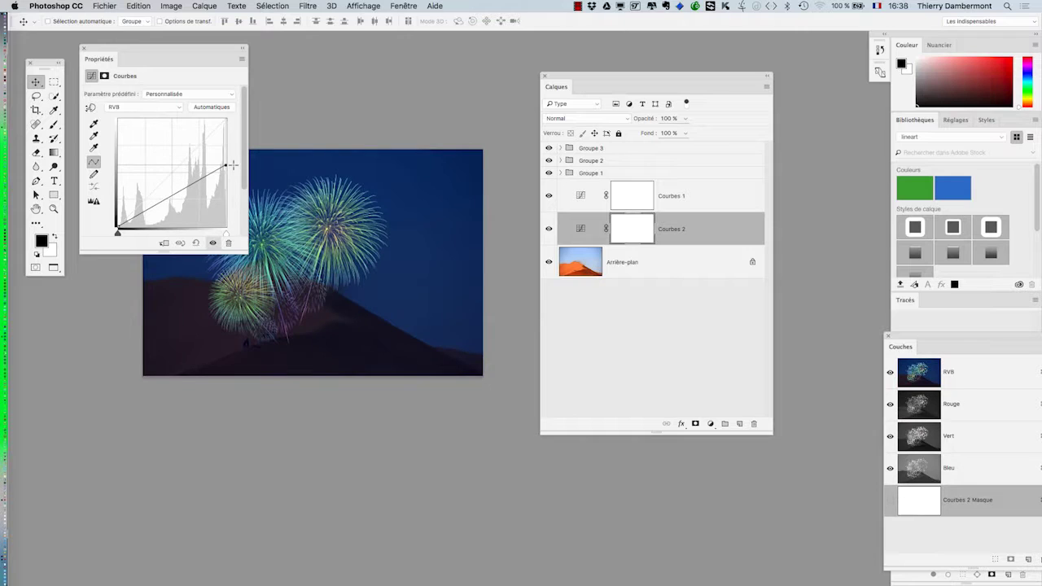
pyautogui.click(492, 202)
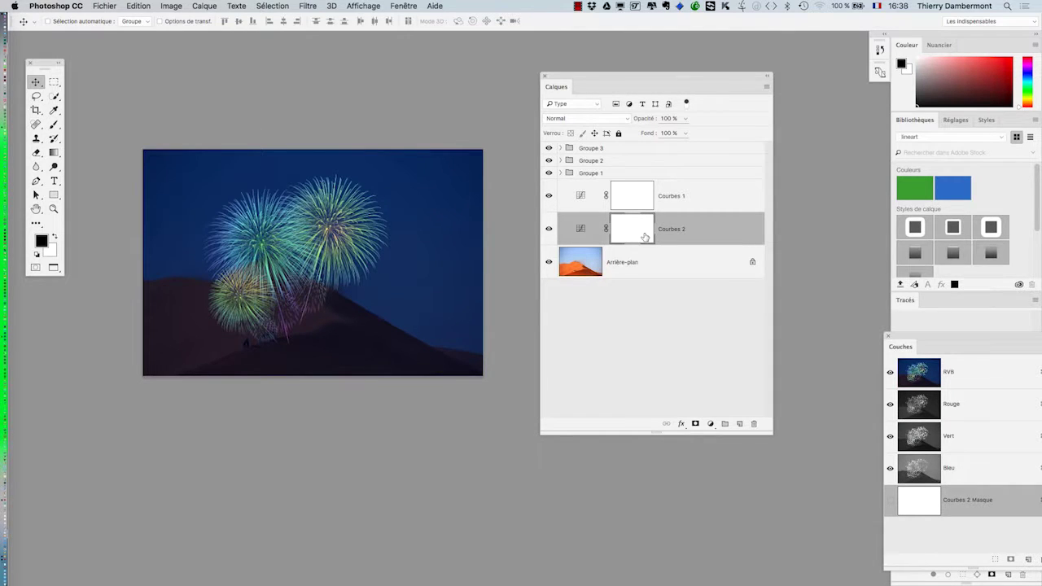
pyautogui.click(53, 156)
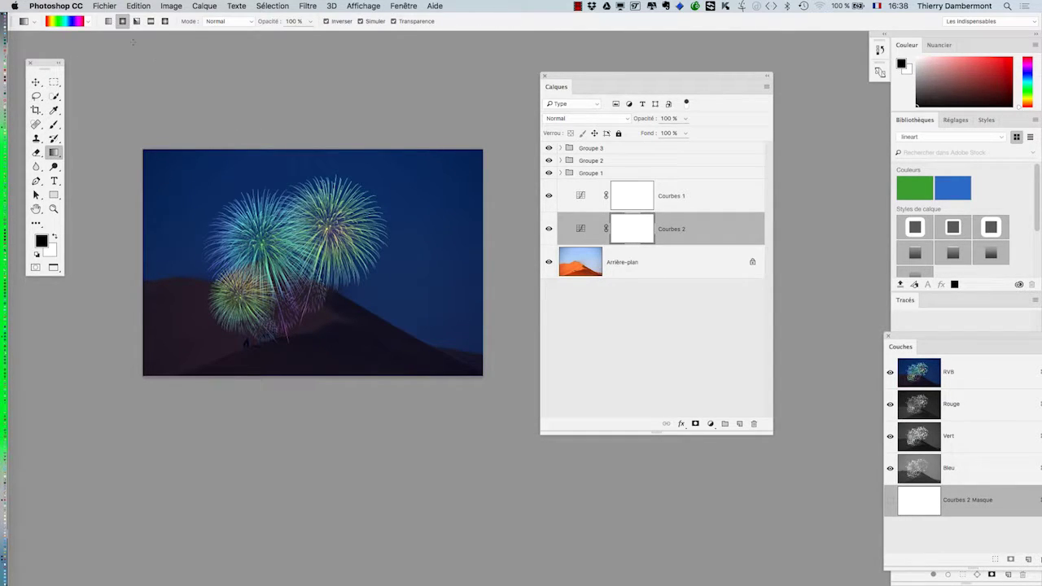
# Fill the Courbes 2 mask with a linear black-white gradient from top to bottom
pyautogui.click(90, 22)
pyautogui.click(70, 48)
pyautogui.click(330, 176)
pyautogui.moveTo(330, 175)
pyautogui.mouseDown()
pyautogui.moveTo(326, 311)
pyautogui.moveTo(326, 302)
pyautogui.mouseUp()
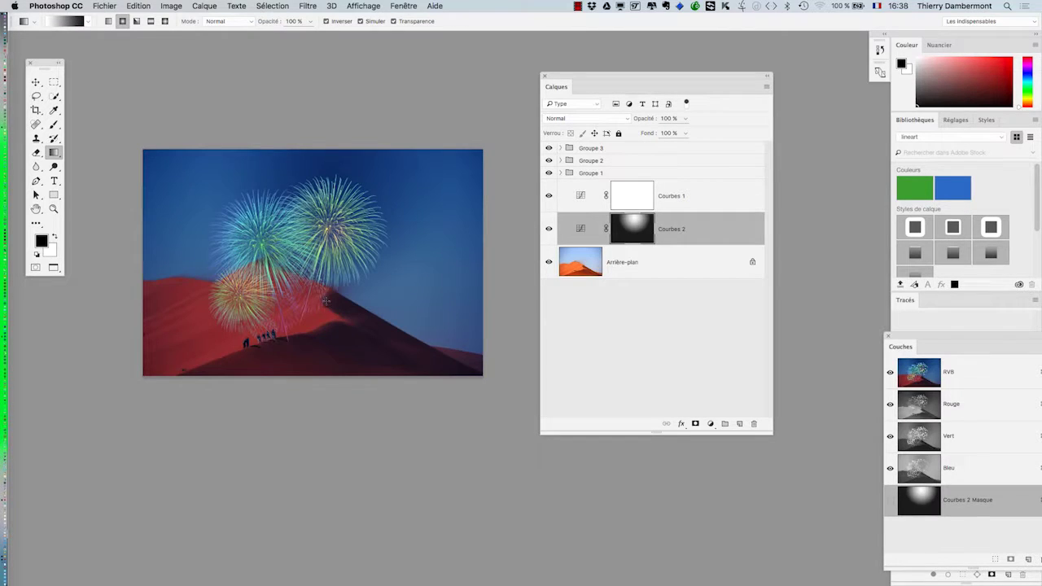
pyautogui.click(108, 21)
pyautogui.moveTo(320, 265); pyautogui.dragTo(321, 375)
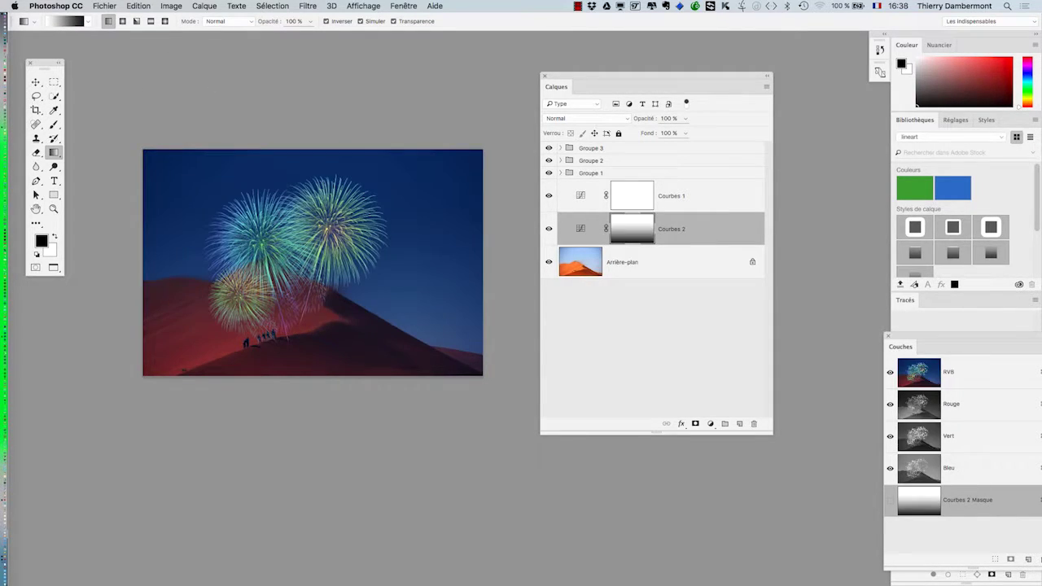
pyautogui.moveTo(322, 217); pyautogui.dragTo(327, 346)
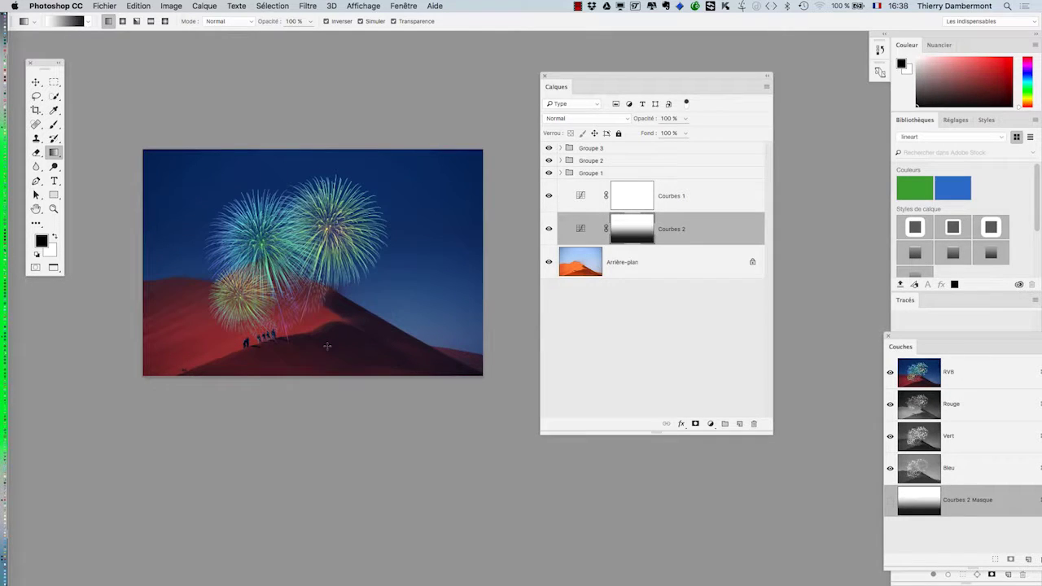
pyautogui.click(549, 229)
# Toggle Courbes 2 on and off to judge how it darkens the sky
pyautogui.scroll(2, 299, 231)
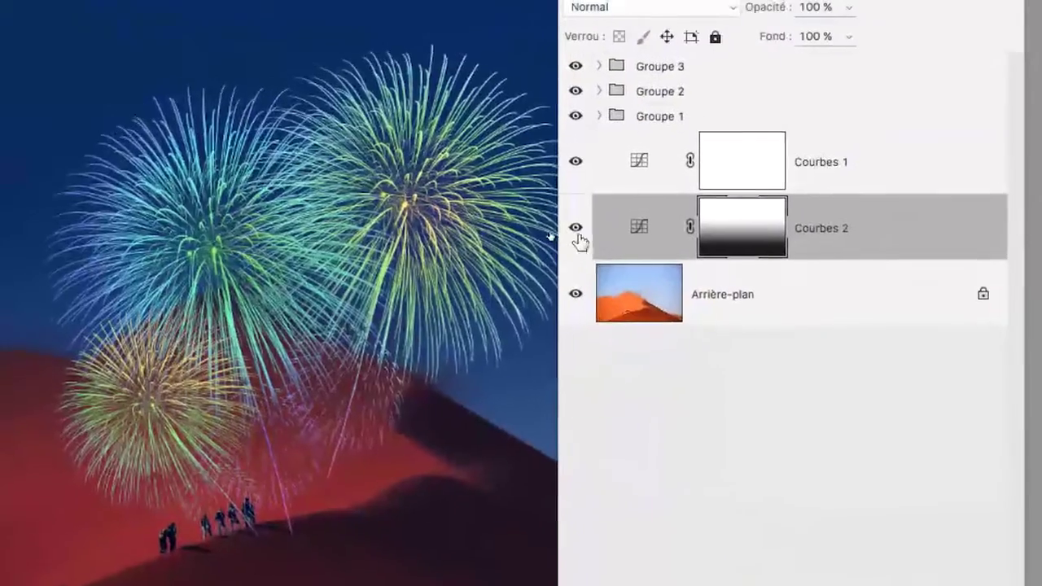
pyautogui.click(576, 232)
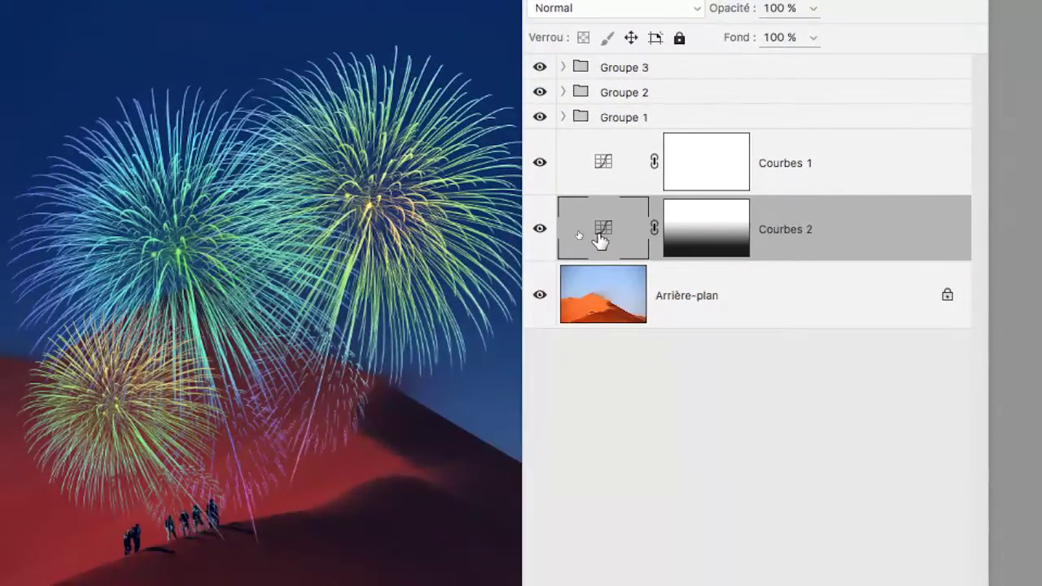
pyautogui.doubleClick(640, 226)
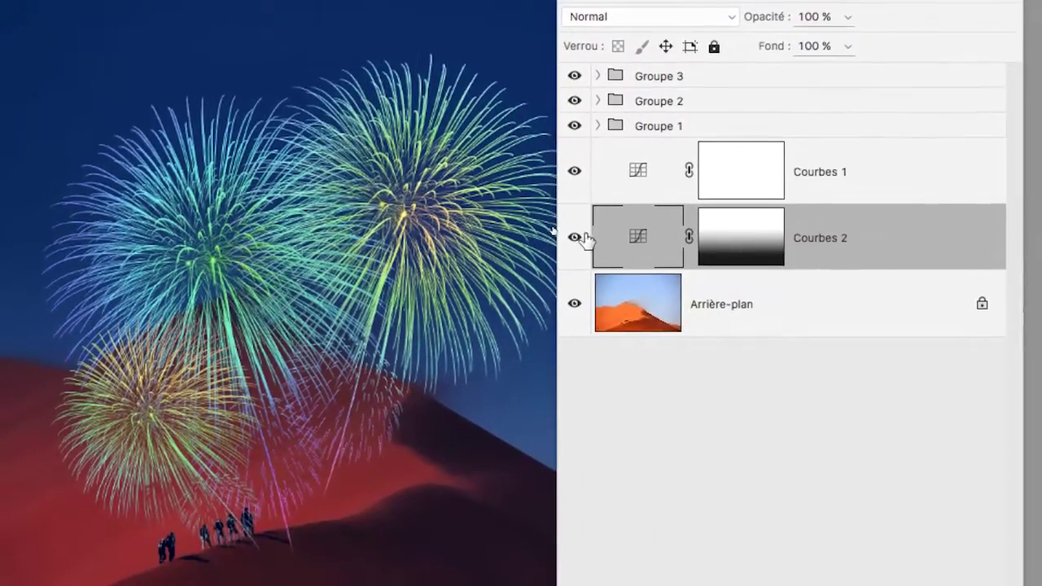
pyautogui.click(578, 236)
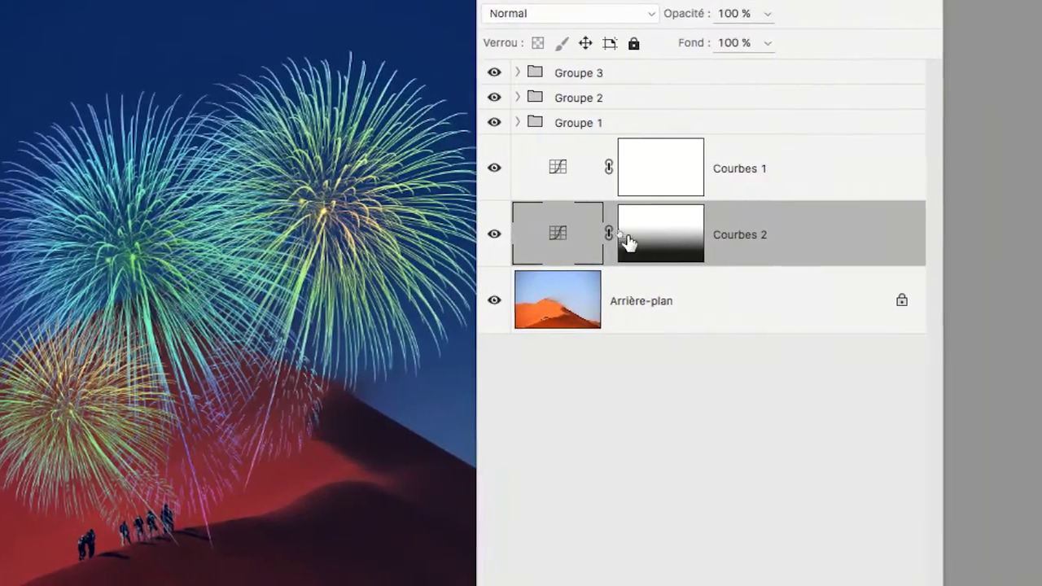
pyautogui.click(737, 240)
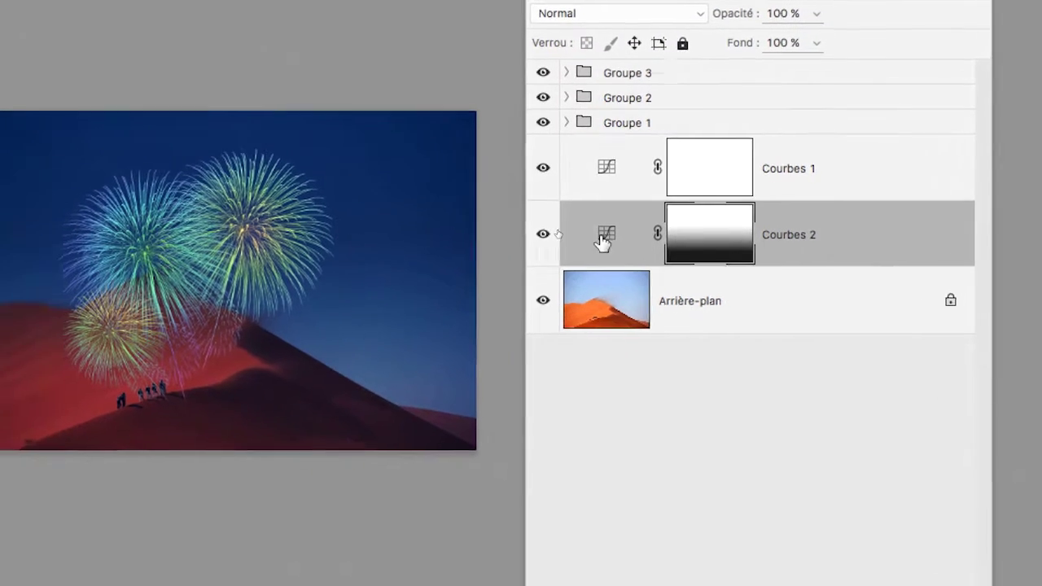
pyautogui.click(580, 238)
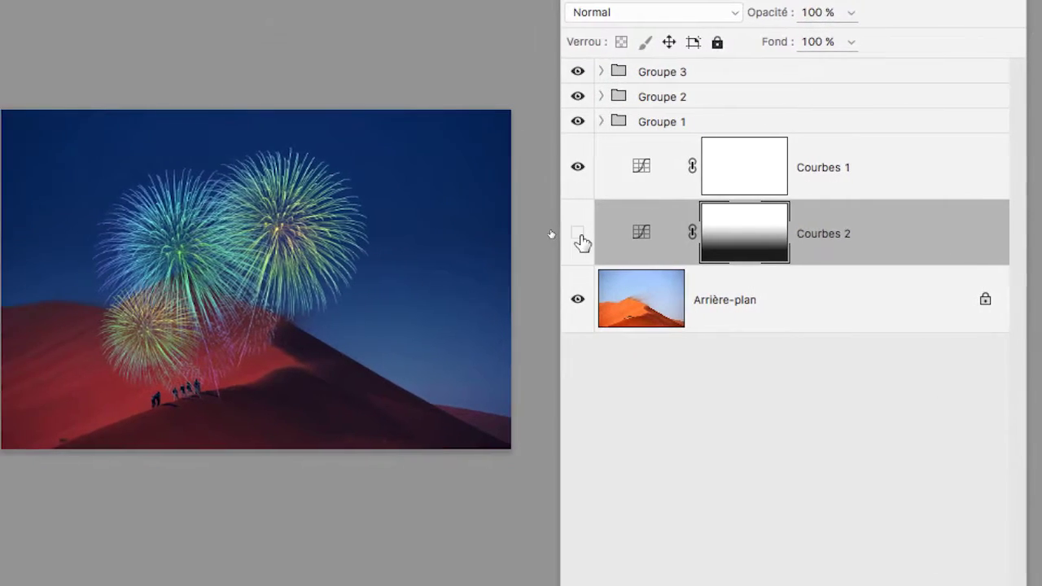
pyautogui.click(578, 236)
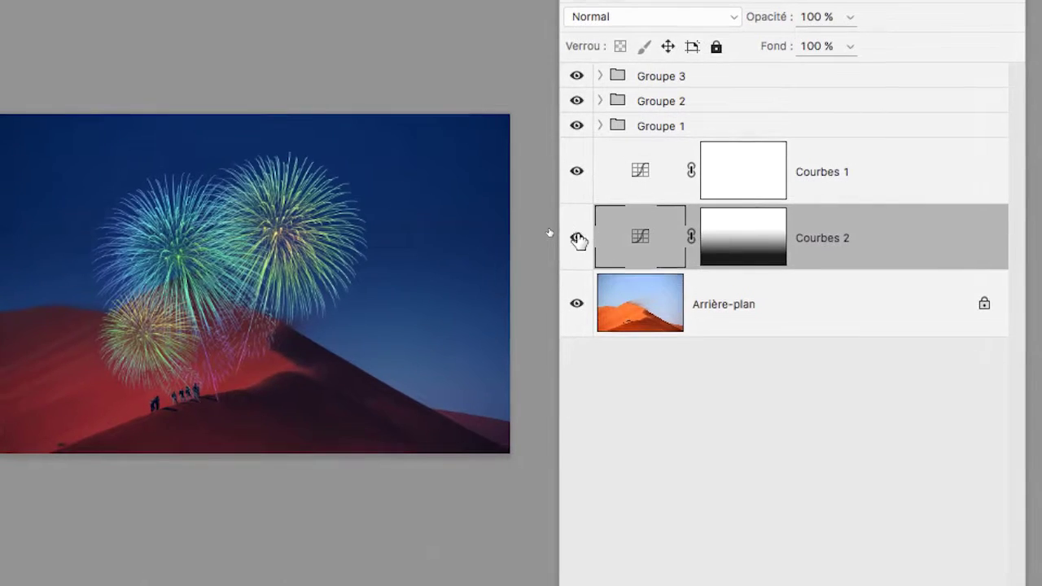
pyautogui.click(465, 237)
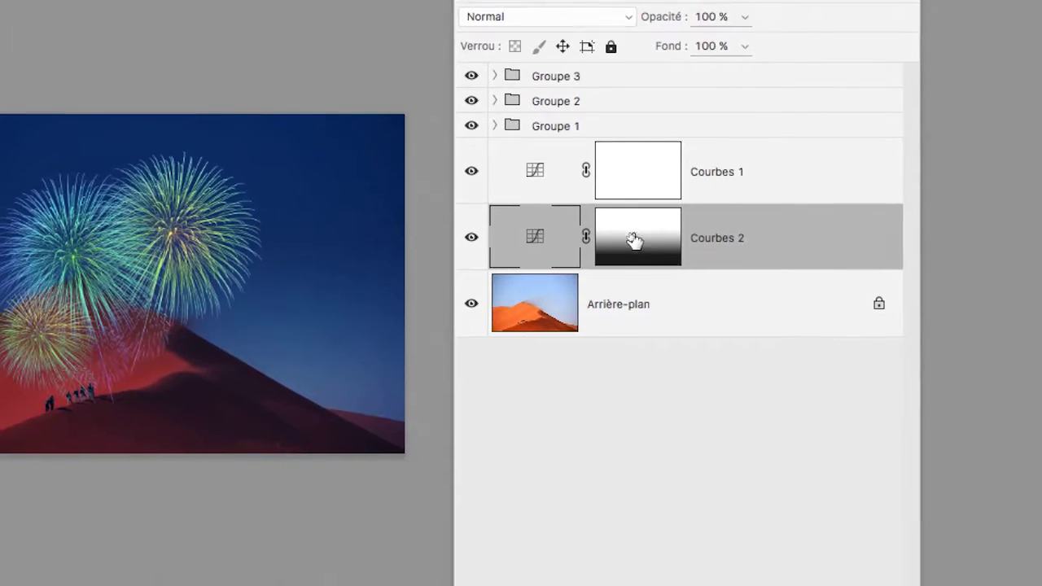
pyautogui.click(471, 237)
pyautogui.click(471, 237)
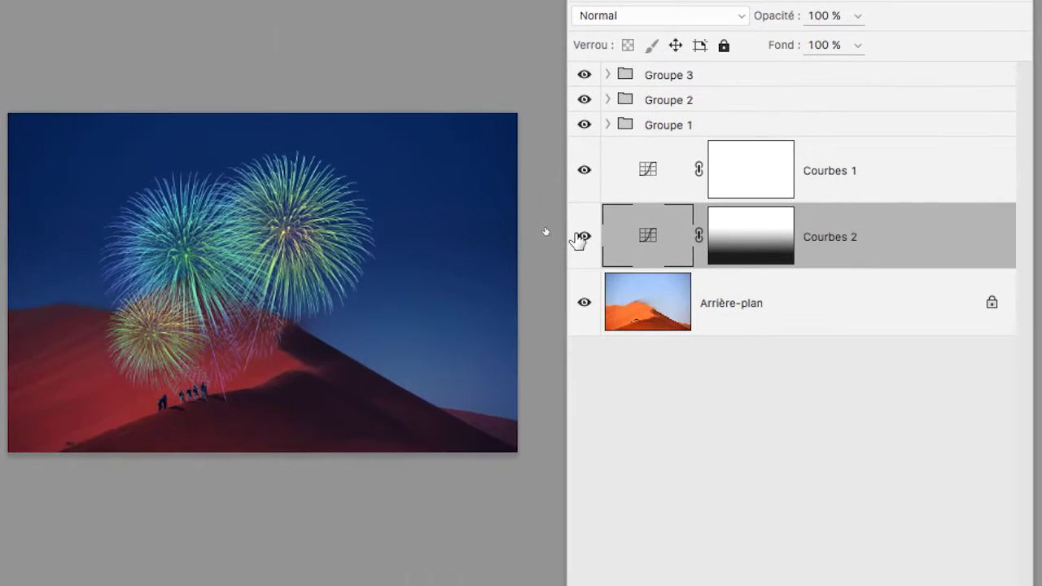
pyautogui.click(583, 237)
pyautogui.click(582, 237)
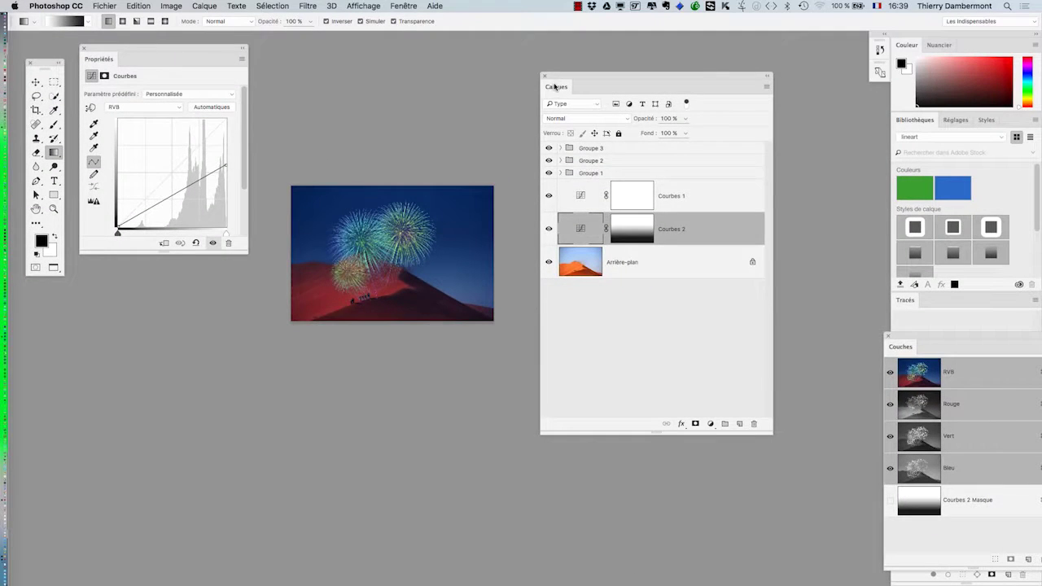
# Redraw the Courbes 2 mask gradient lower so the dune darkens more
pyautogui.moveTo(558, 84); pyautogui.dragTo(698, 91)
pyautogui.scroll(3, 489, 224)
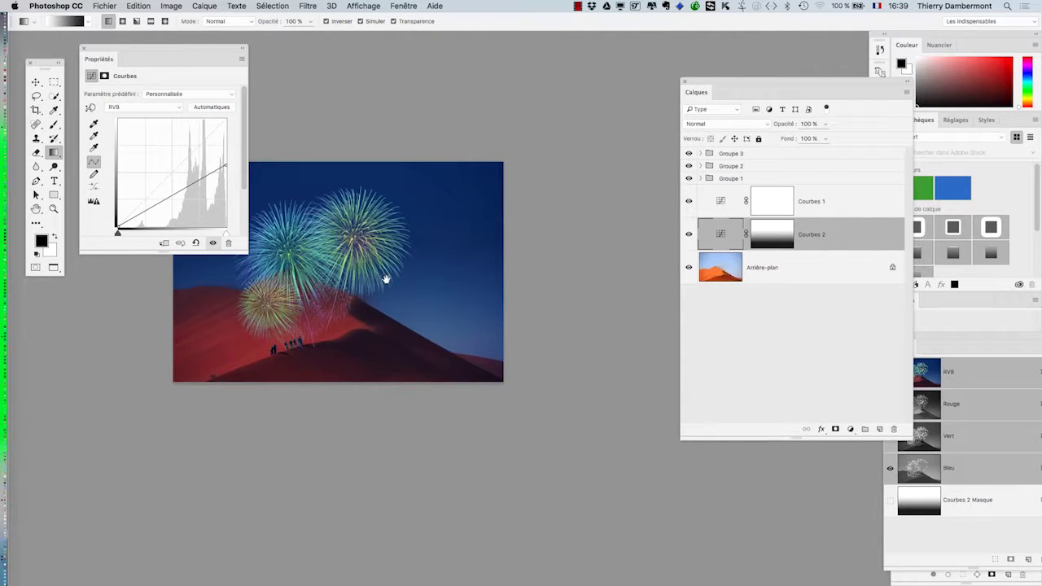
pyautogui.moveTo(386, 279); pyautogui.dragTo(510, 282)
pyautogui.click(760, 243)
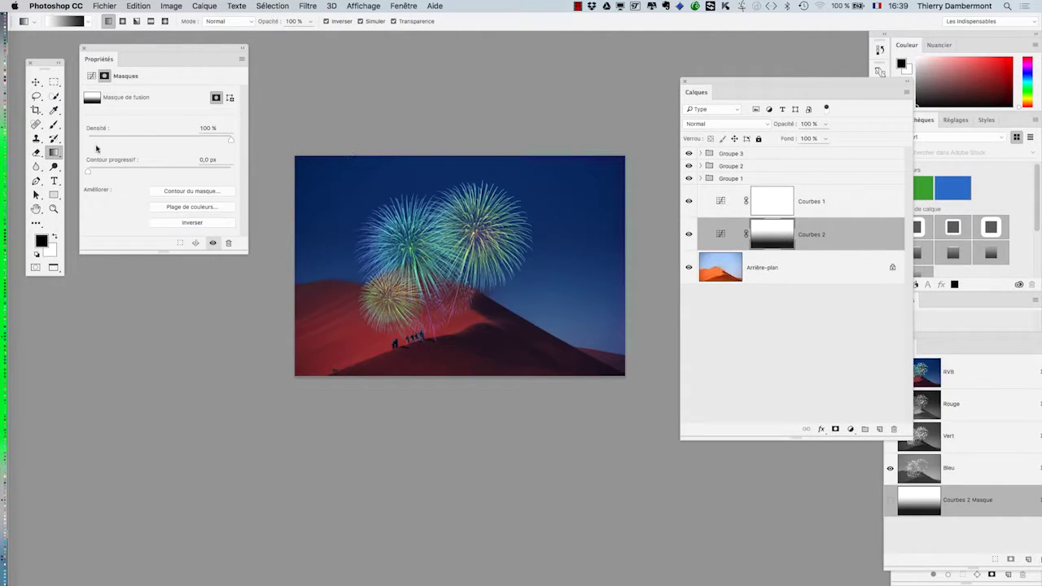
pyautogui.moveTo(505, 245); pyautogui.dragTo(505, 348)
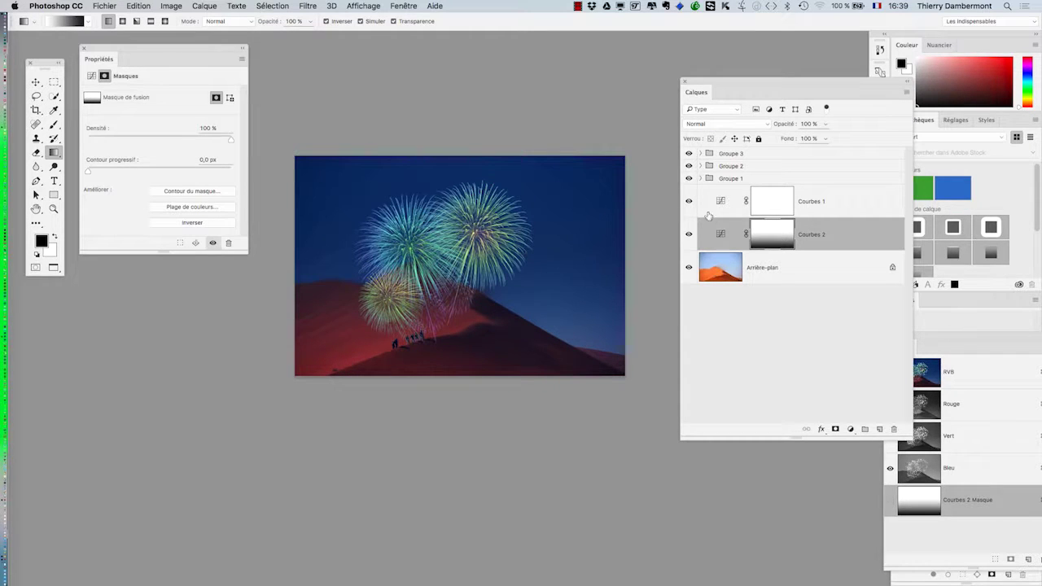
pyautogui.click(689, 234)
# Hide all panels to view the finished image alone
pyautogui.scroll(3, 463, 306)
pyautogui.press('Tab')
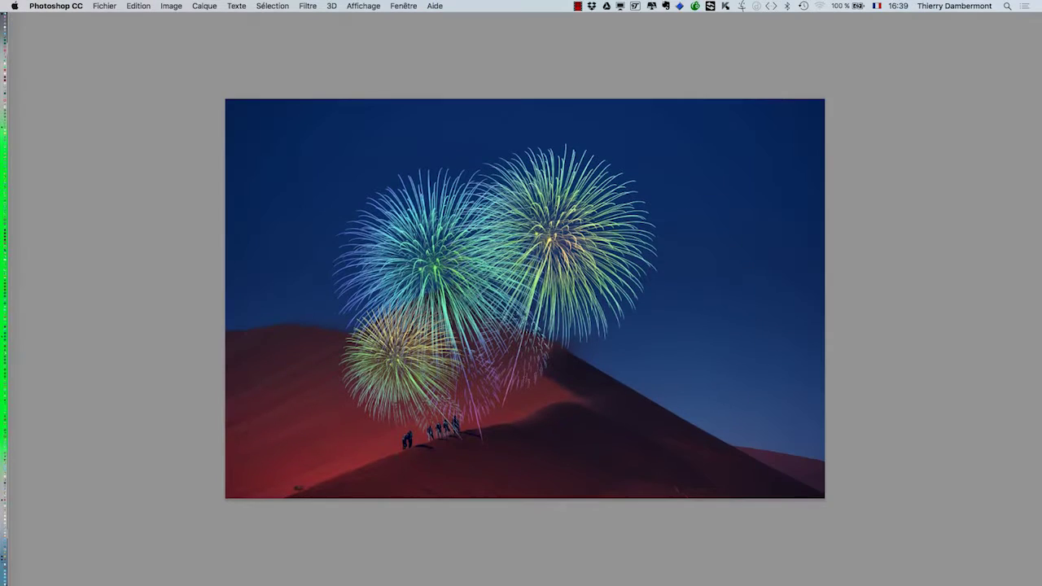
pyautogui.press('Tab')
pyautogui.press('Tab')
pyautogui.scroll(-3, 530, 346)
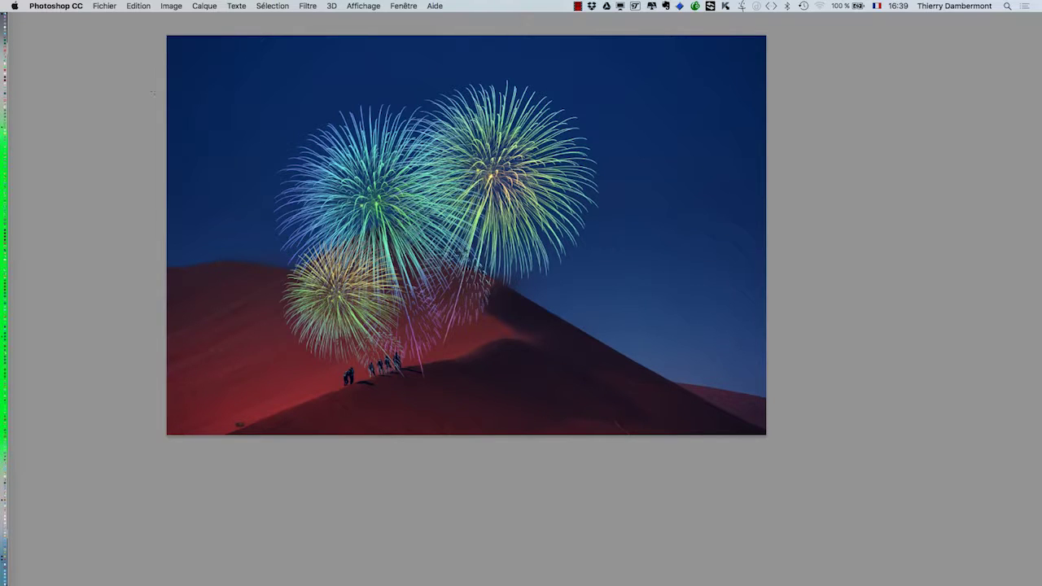
# Save as Photoshop file 'sunny-sand-desert-hiking SANS ECRETAGE - 03.psd' in Photoshop fonds blancs
pyautogui.click(104, 6)
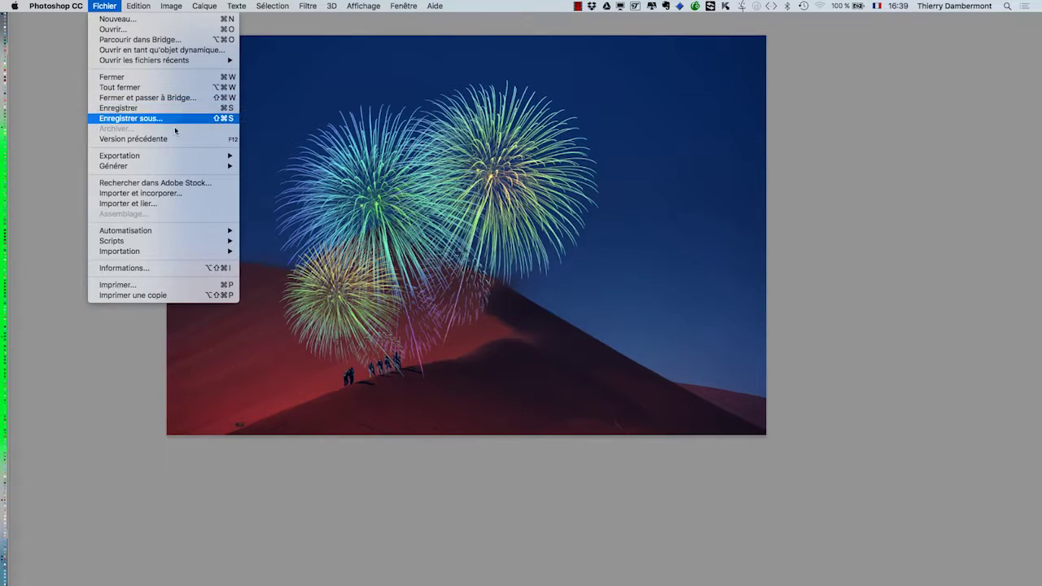
pyautogui.click(138, 118)
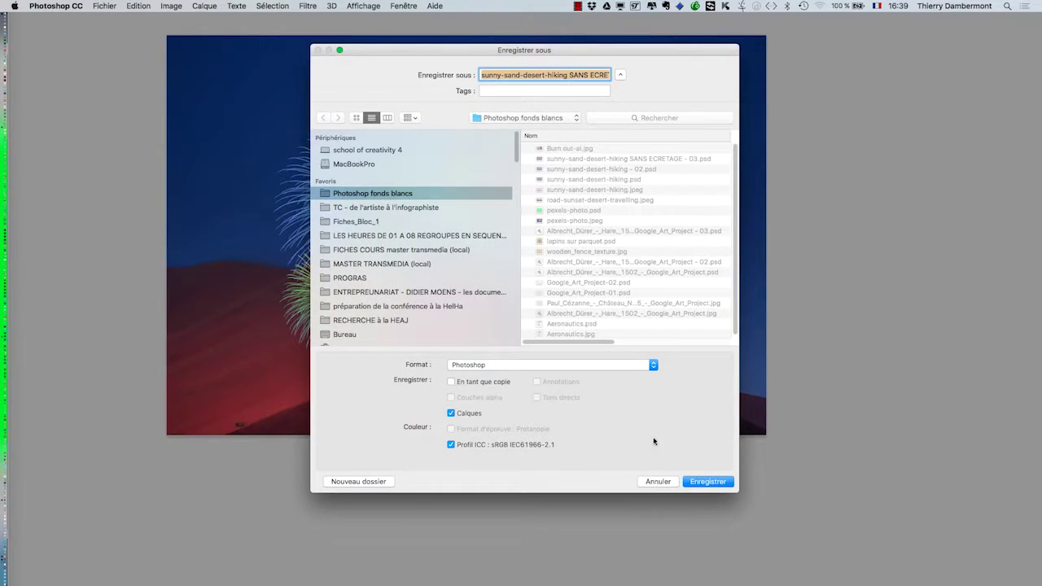
pyautogui.click(599, 74)
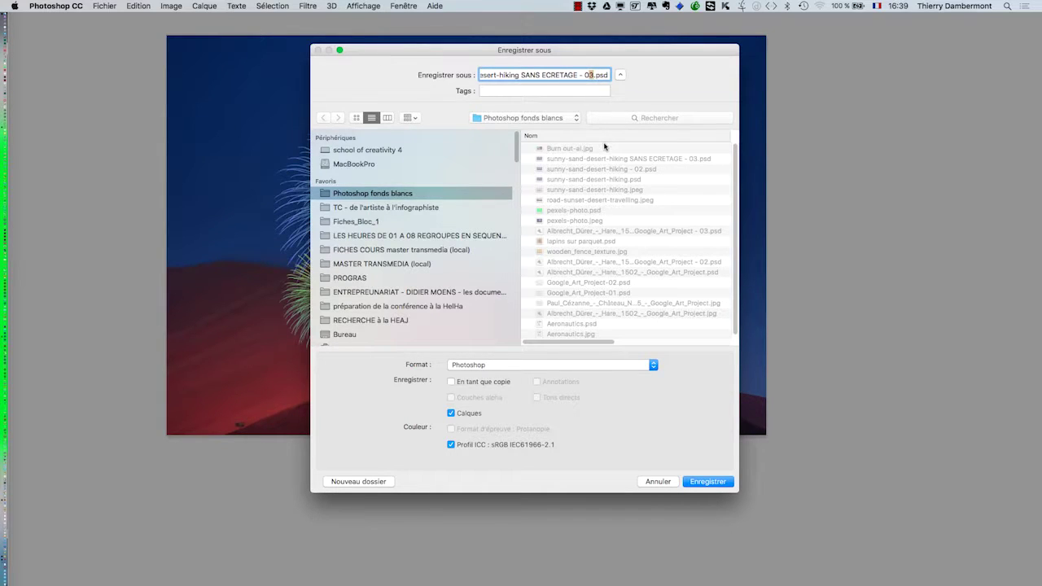
pyautogui.click(727, 481)
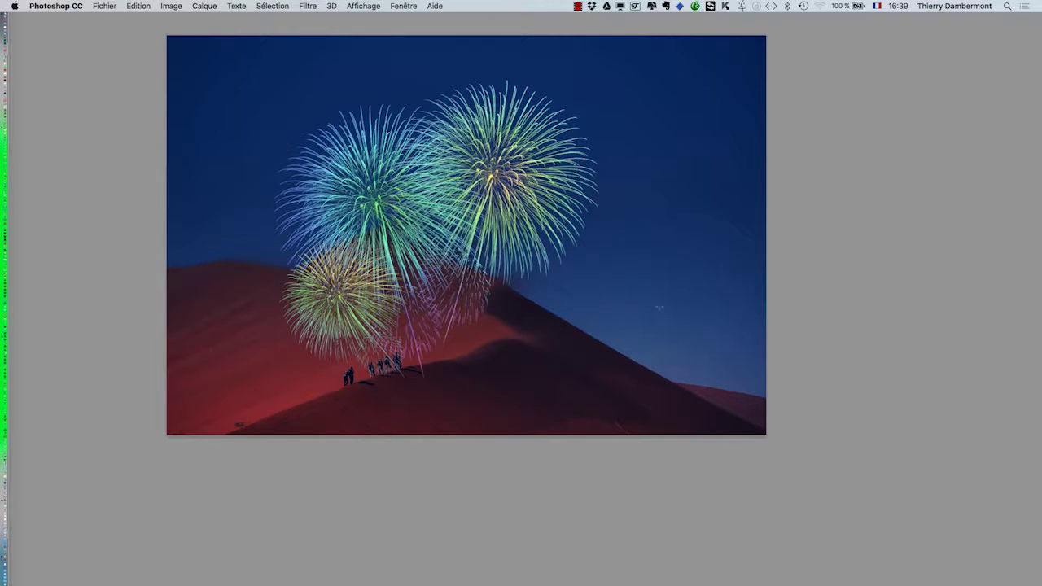
# Restore the panels and briefly hide Groupes 1, 2 and 3 to compare their fireworks
pyautogui.press('Tab')
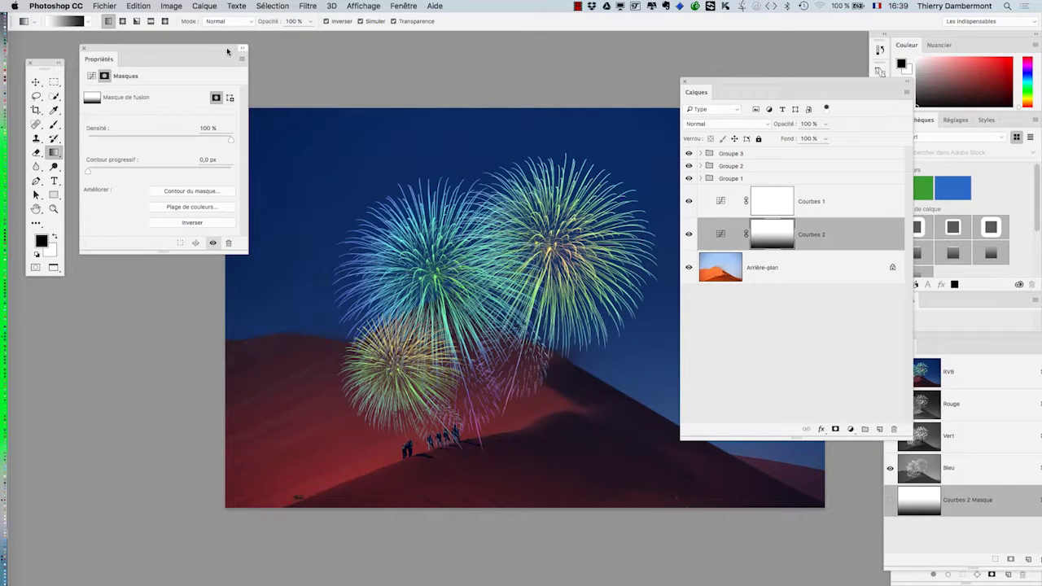
pyautogui.moveTo(227, 52); pyautogui.dragTo(170, 57)
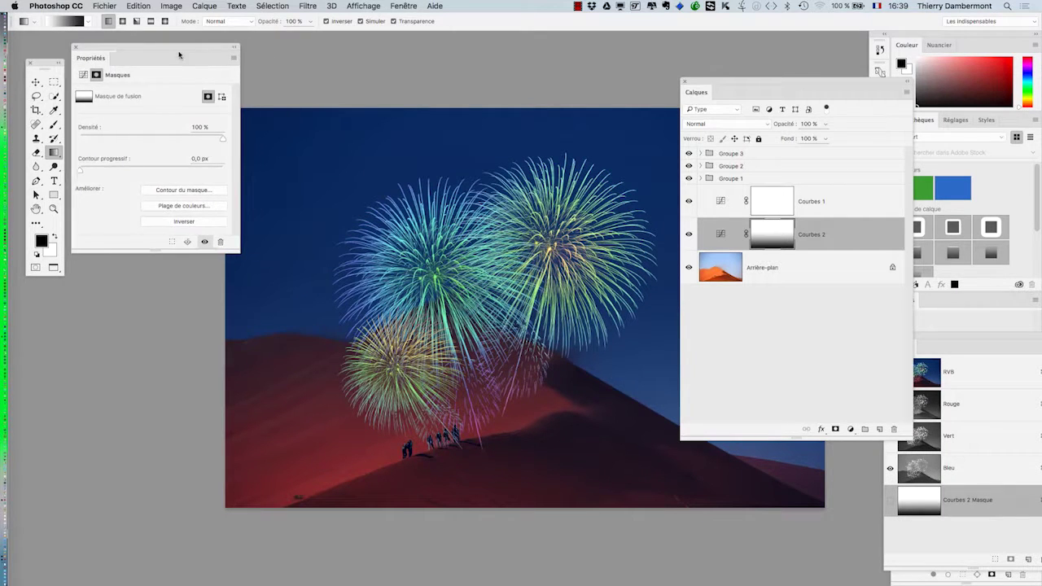
pyautogui.click(737, 179)
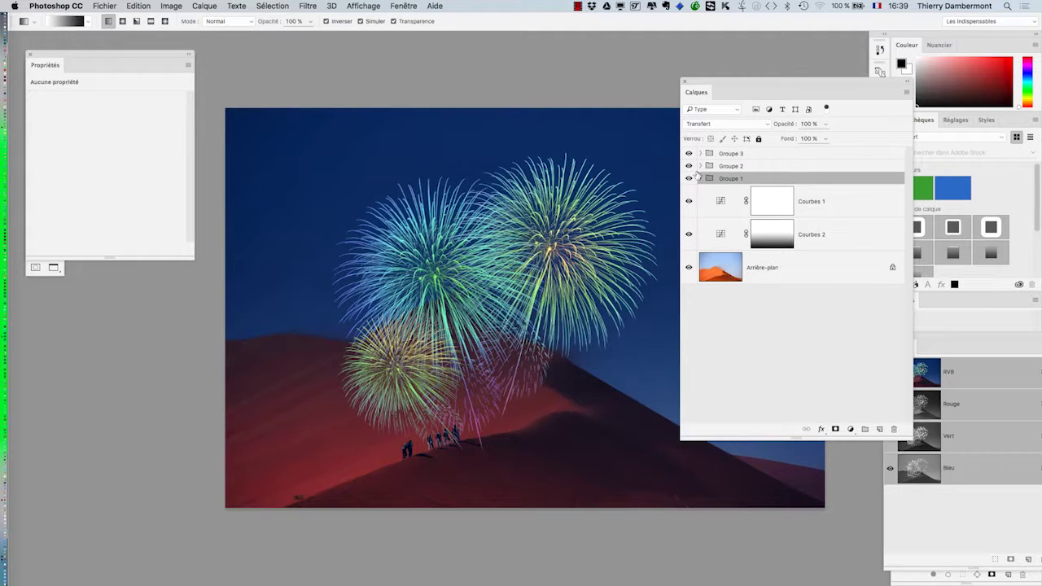
pyautogui.click(688, 179)
pyautogui.click(688, 166)
pyautogui.click(688, 153)
# Add a reveal-all mask to Groupe 3 and fade it with a radial gradient
pyautogui.click(728, 153)
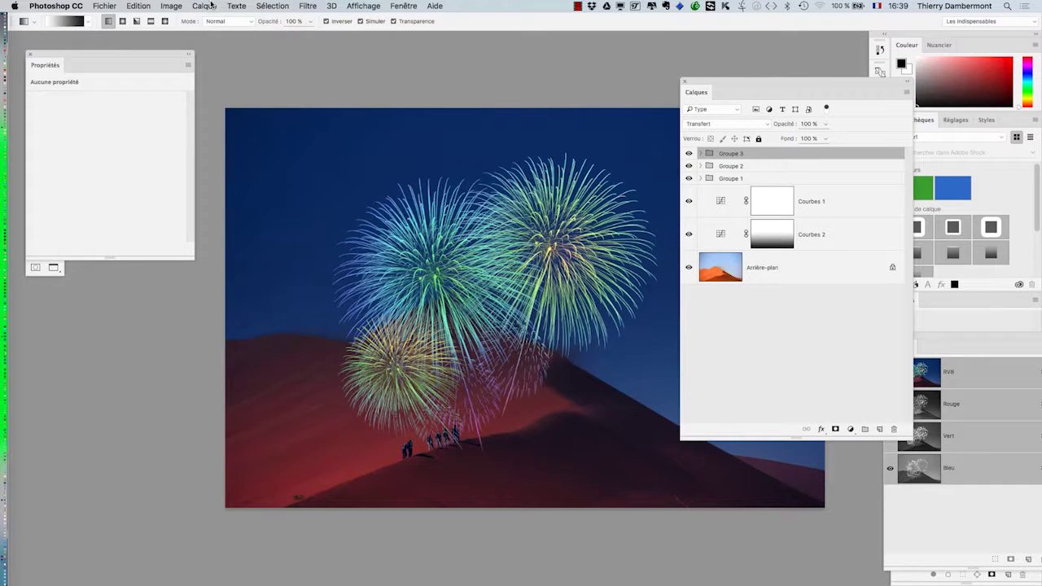
pyautogui.click(211, 6)
pyautogui.moveTo(229, 168)
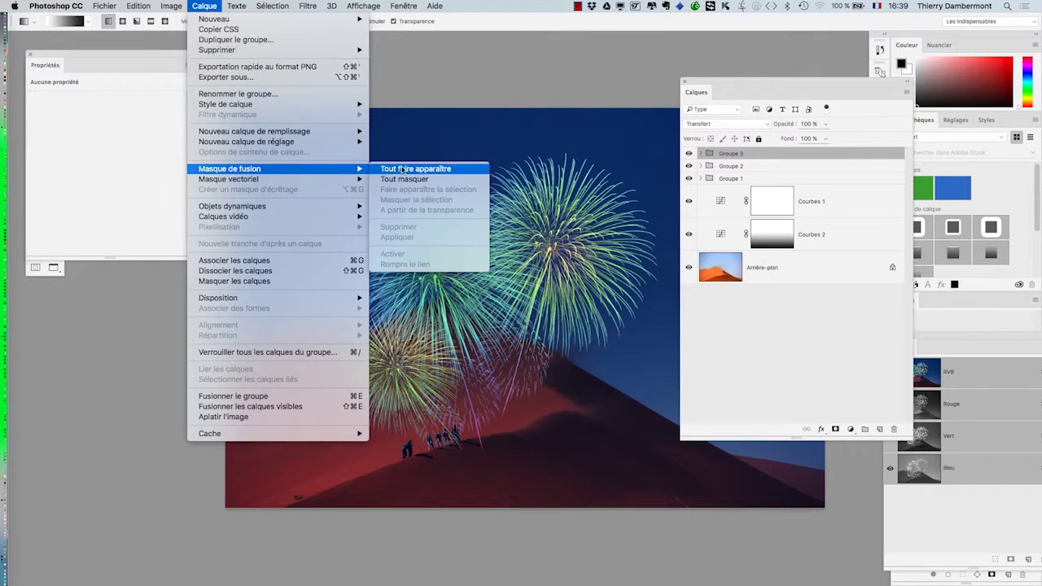
pyautogui.click(407, 169)
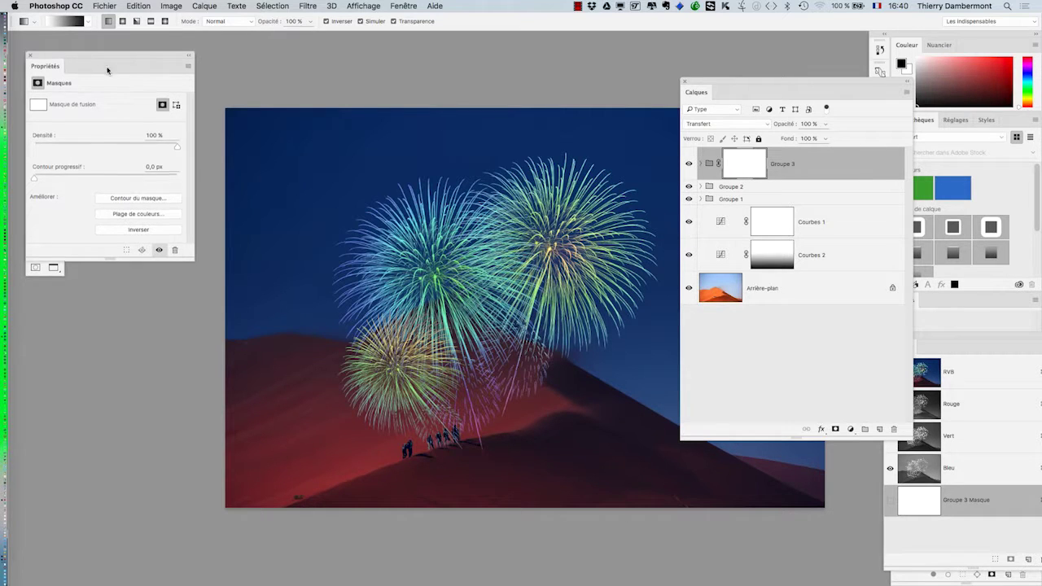
pyautogui.moveTo(81, 63); pyautogui.dragTo(170, 151)
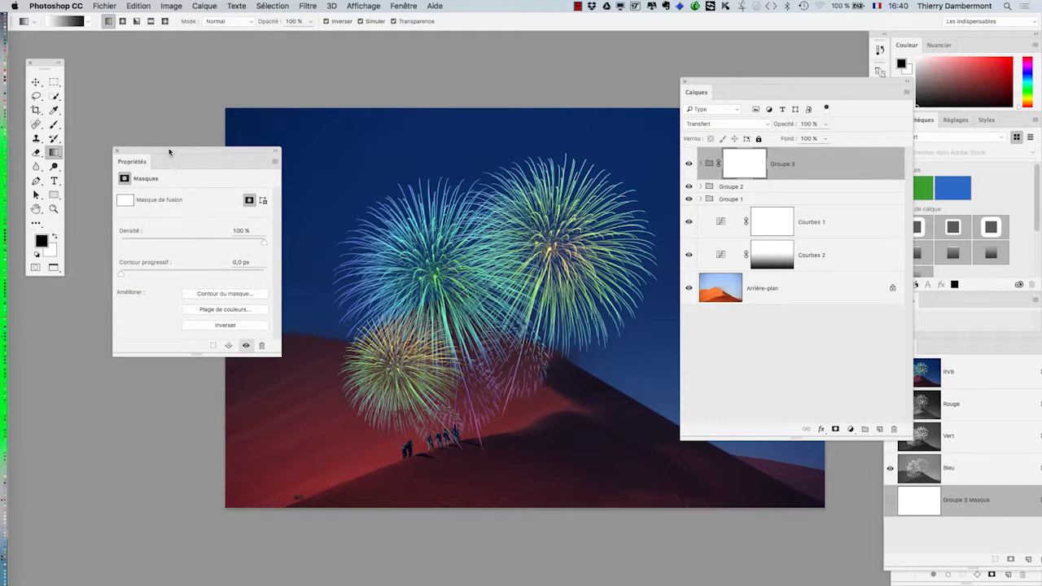
pyautogui.click(122, 21)
pyautogui.moveTo(555, 241); pyautogui.dragTo(555, 154)
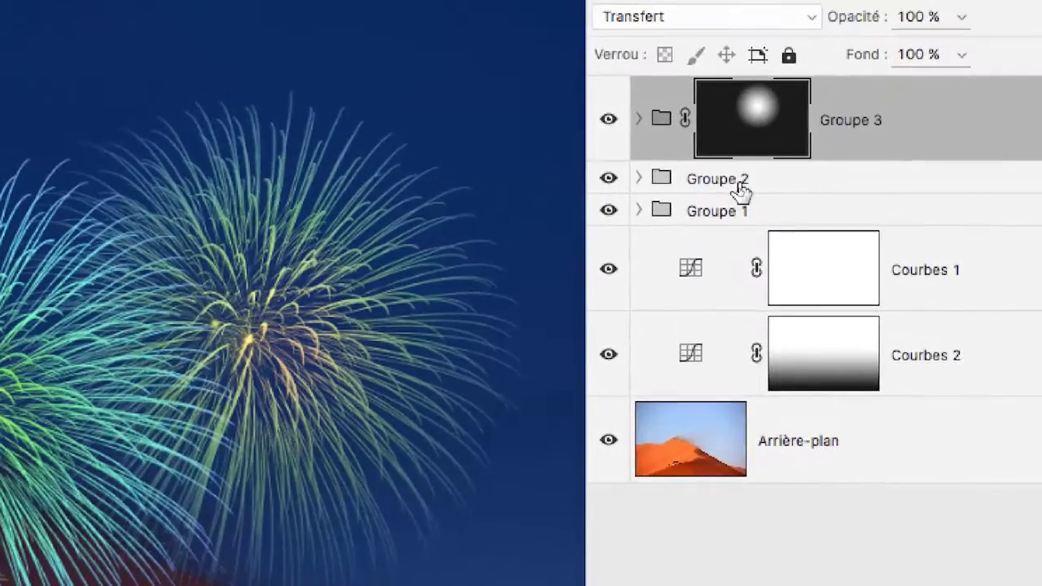
pyautogui.click(739, 186)
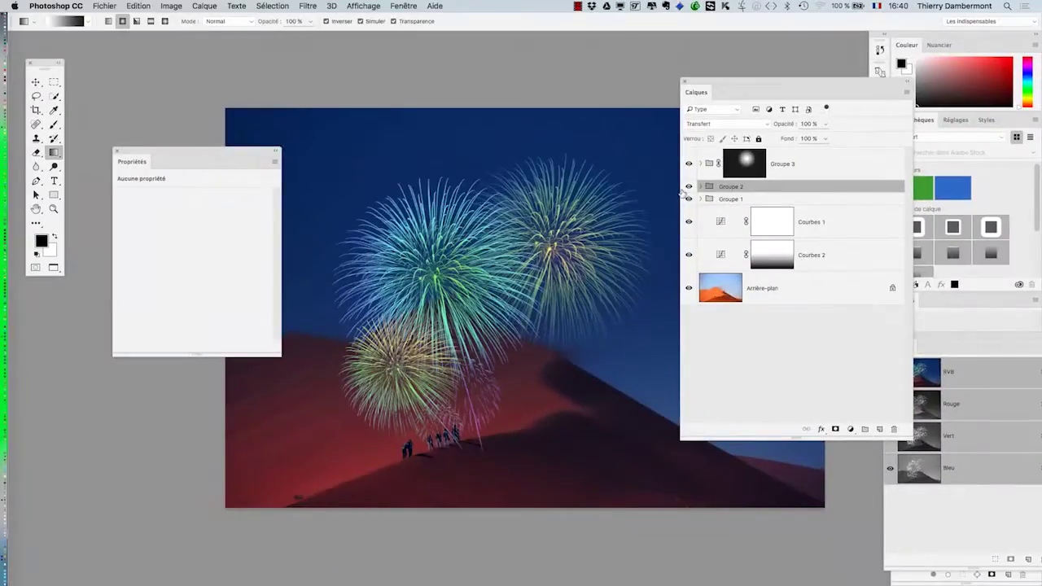
# Add a reveal-all mask to Groupe 2 with a radial fade around its firework
pyautogui.click(689, 186)
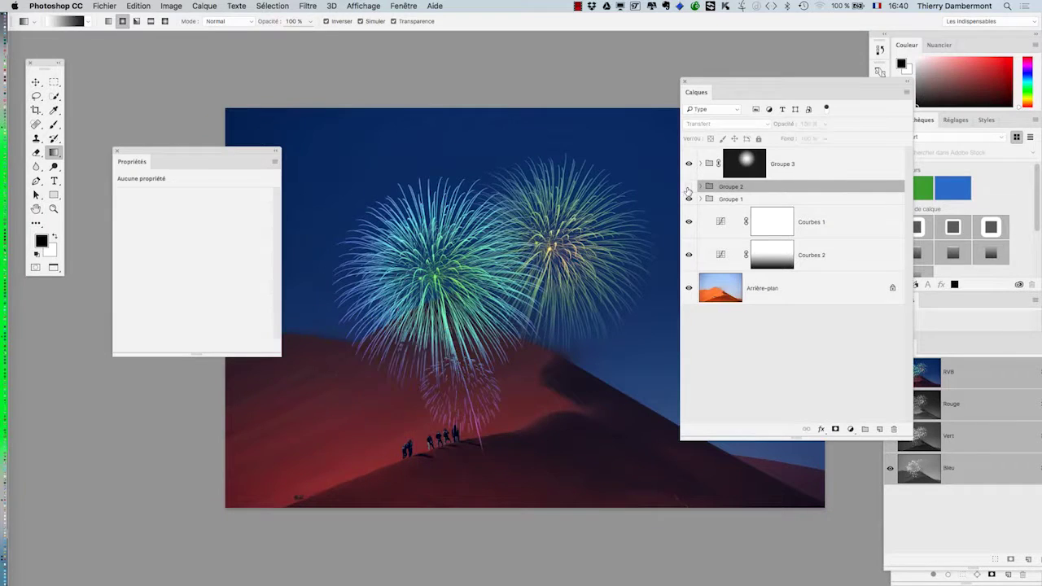
pyautogui.click(205, 6)
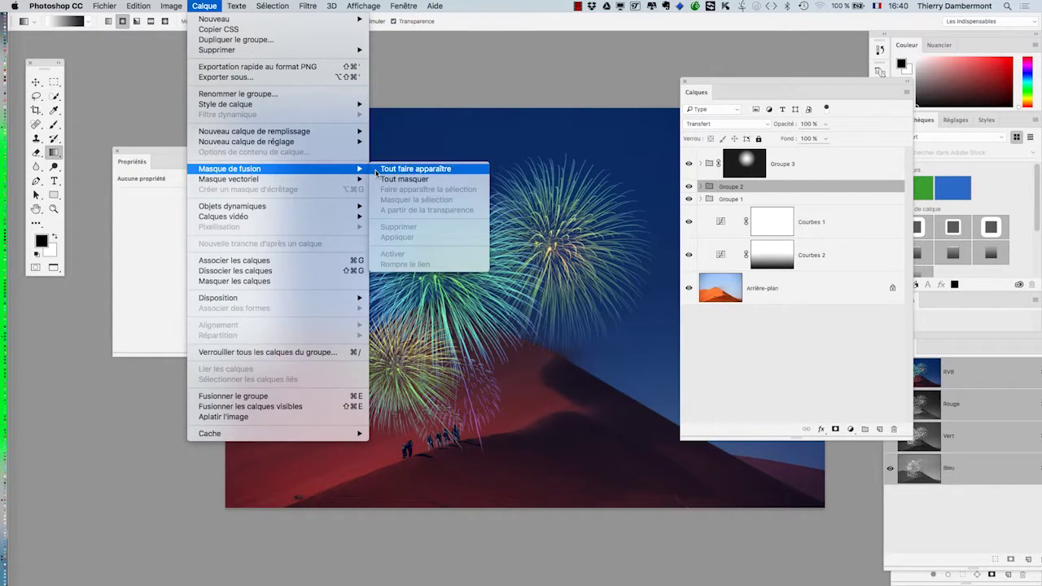
pyautogui.click(399, 170)
pyautogui.moveTo(398, 368); pyautogui.dragTo(451, 423)
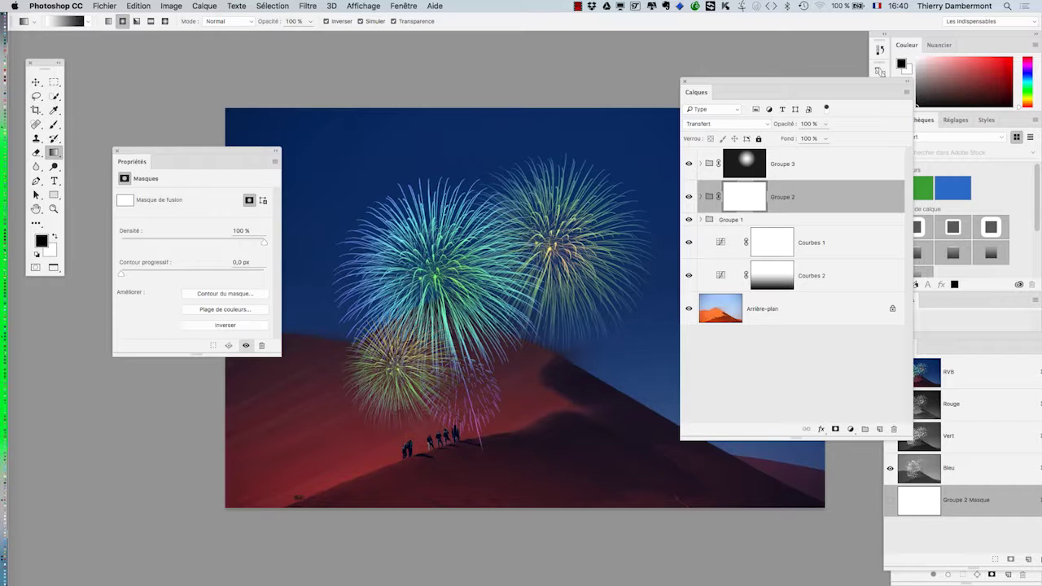
# Add a reveal-all mask to Groupe 1 with a radial fade around its burst
pyautogui.click(736, 222)
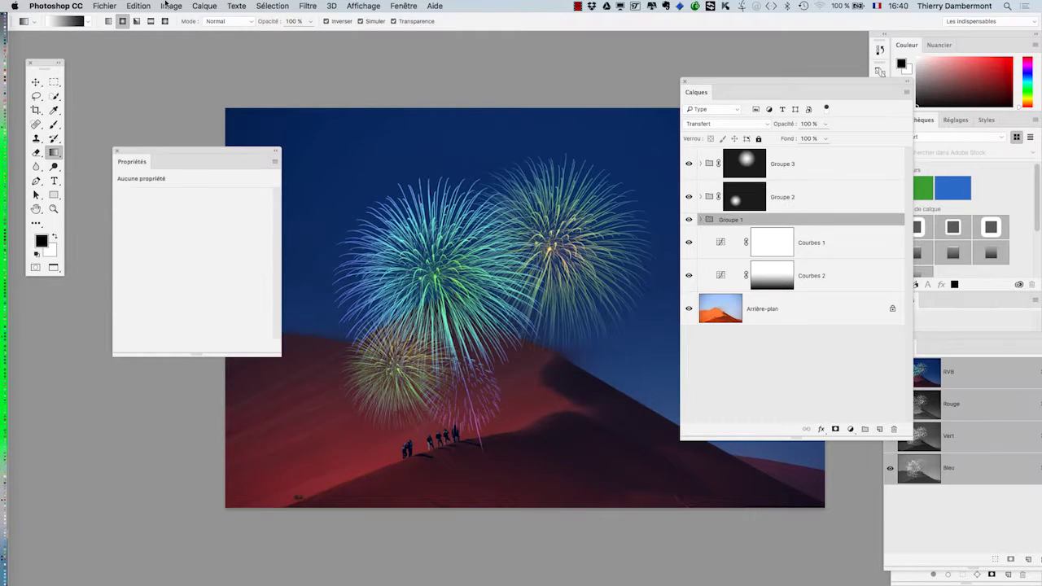
pyautogui.click(196, 6)
pyautogui.moveTo(229, 169)
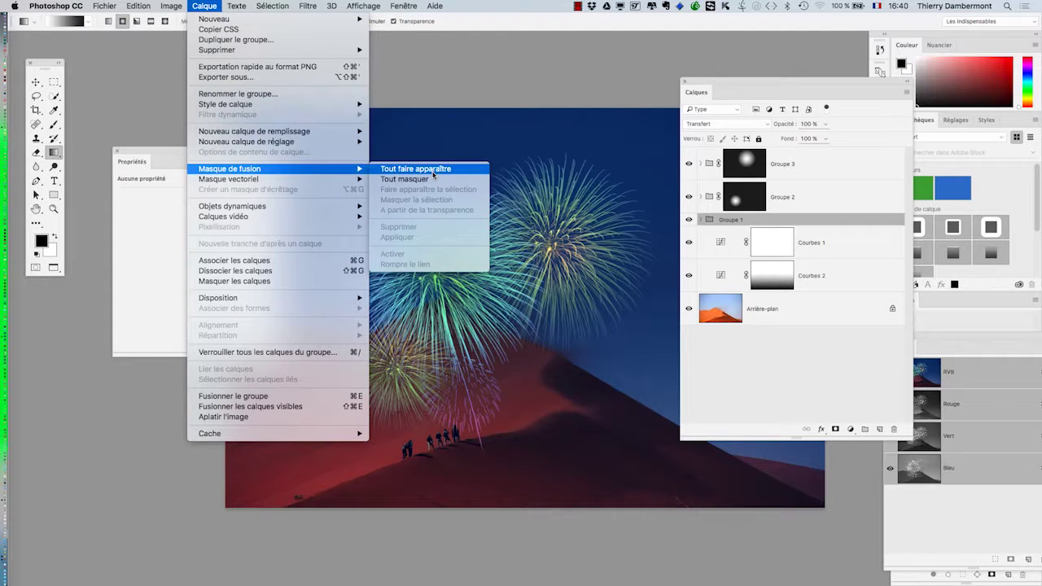
pyautogui.click(433, 170)
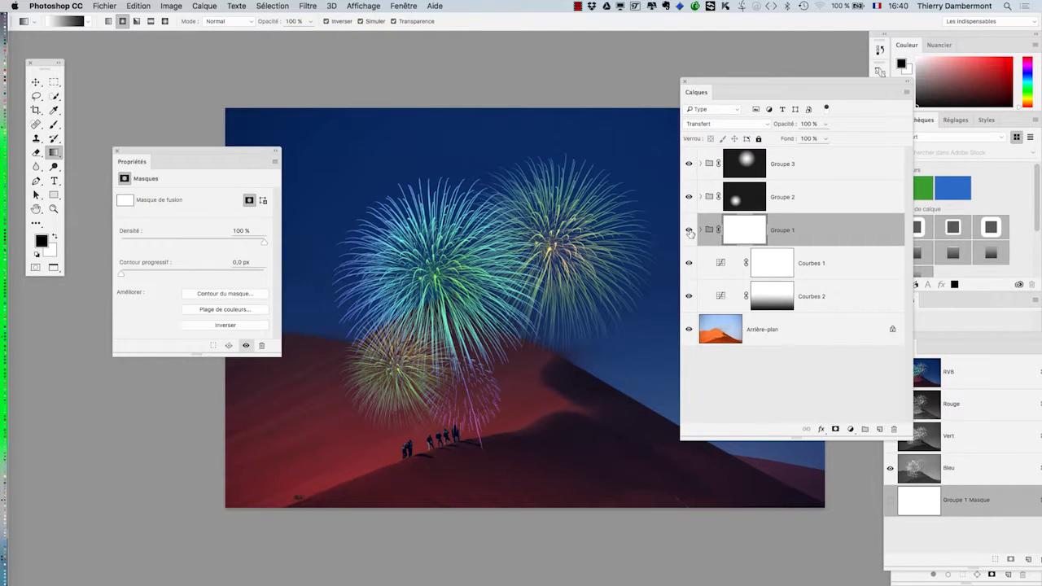
pyautogui.click(690, 230)
pyautogui.moveTo(437, 271); pyautogui.dragTo(448, 171)
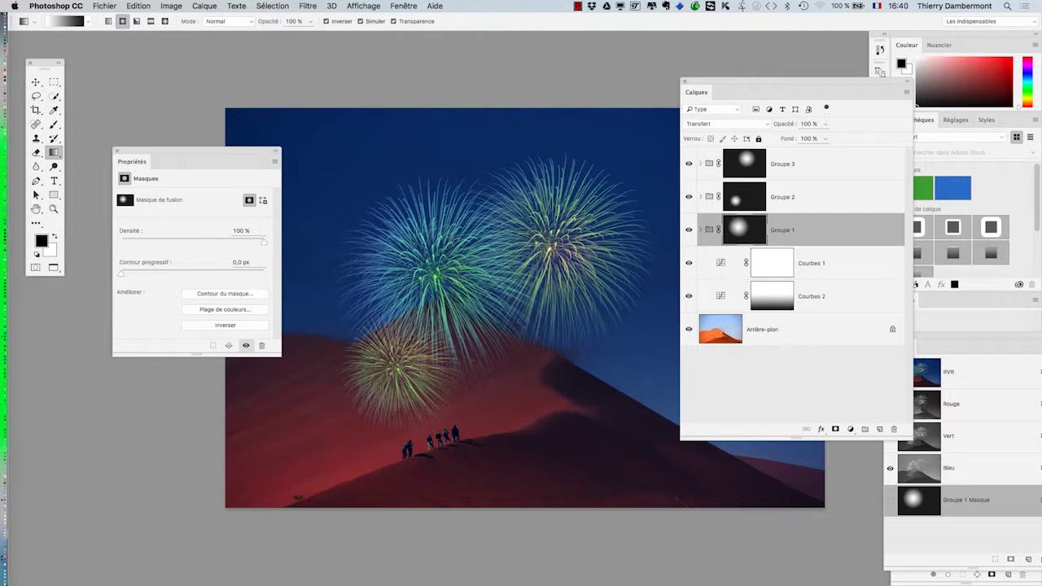
# Move the Calques panel right and the mask properties to the lower left
pyautogui.moveTo(708, 83); pyautogui.dragTo(820, 88)
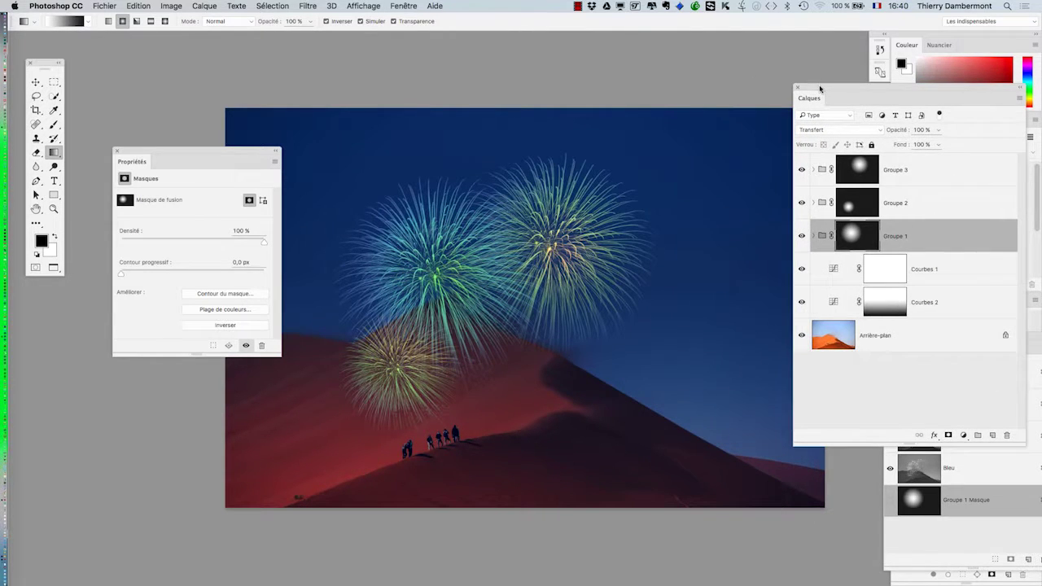
pyautogui.moveTo(225, 151); pyautogui.dragTo(166, 380)
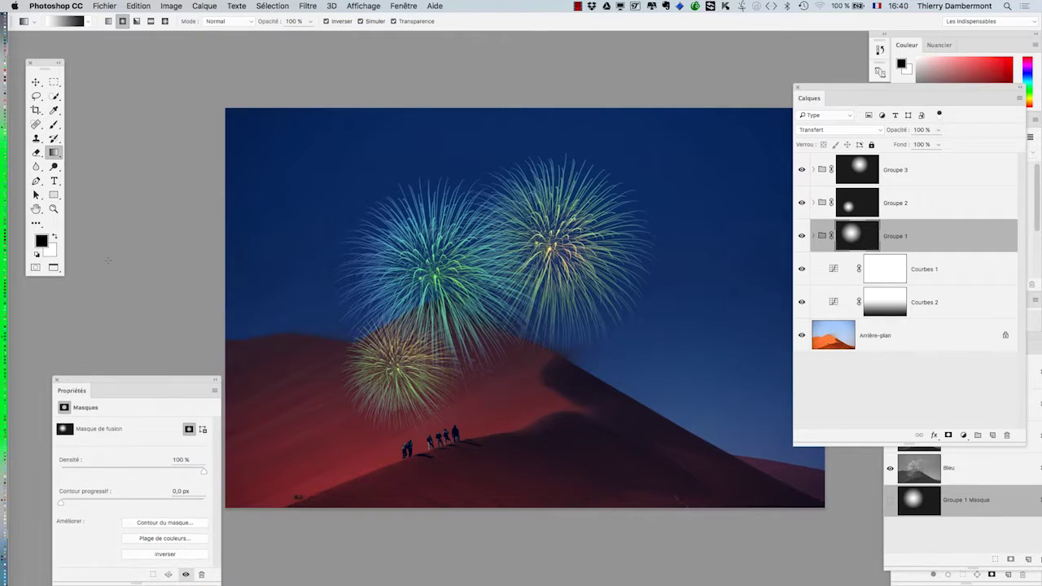
pyautogui.click(36, 208)
# Close the mask properties and move the blue firework up and left in the sky
pyautogui.moveTo(328, 235); pyautogui.dragTo(275, 183)
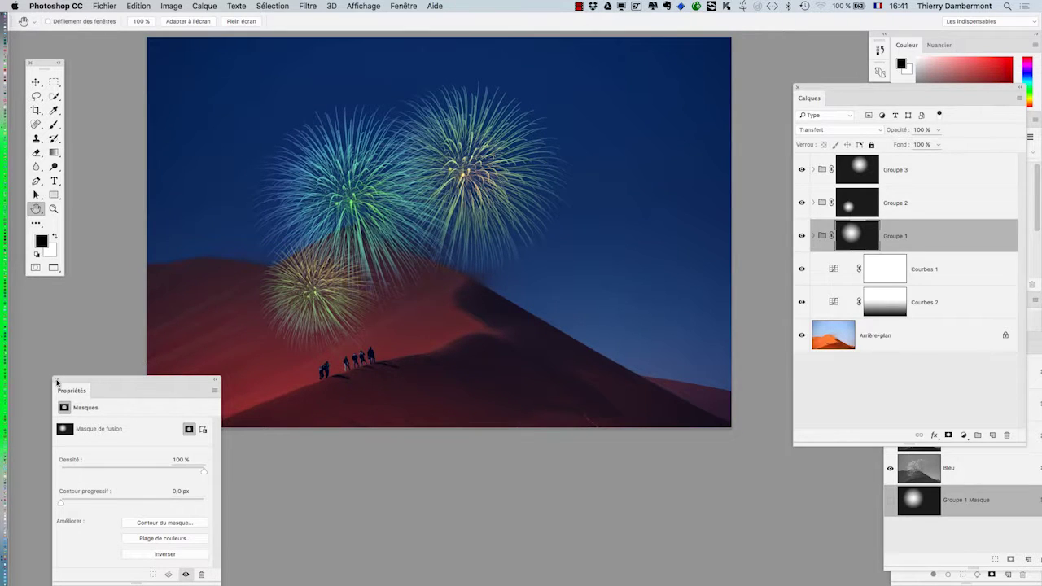
pyautogui.click(57, 380)
pyautogui.moveTo(432, 341); pyautogui.dragTo(417, 381)
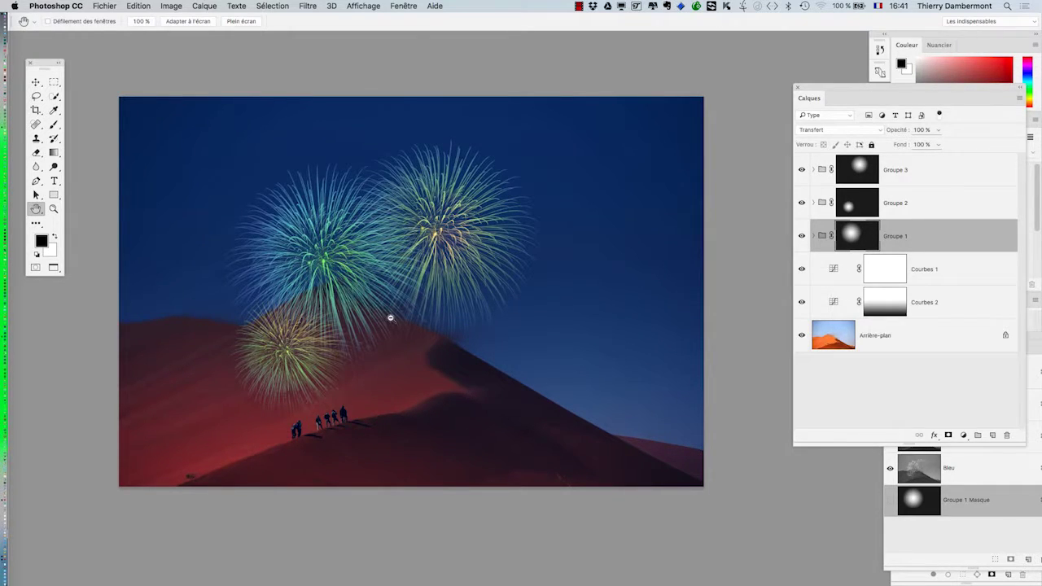
pyautogui.scroll(2, 390, 318)
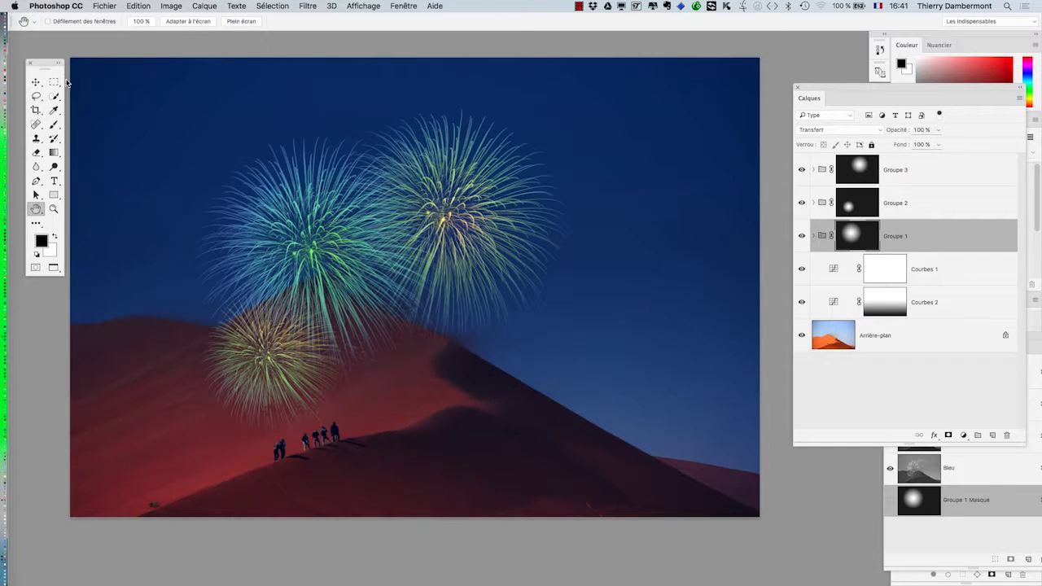
pyautogui.click(36, 82)
pyautogui.moveTo(317, 237); pyautogui.dragTo(277, 196)
pyautogui.press('super+minus')
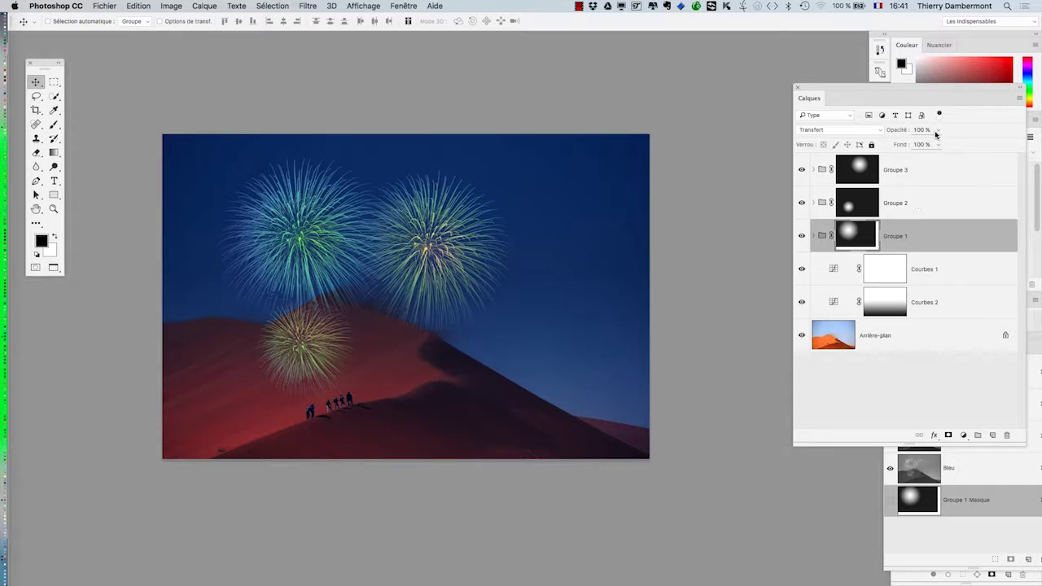
# Lower Groupe 1's opacity to 61 % in the Calques panel
pyautogui.moveTo(890, 88); pyautogui.dragTo(617, 108)
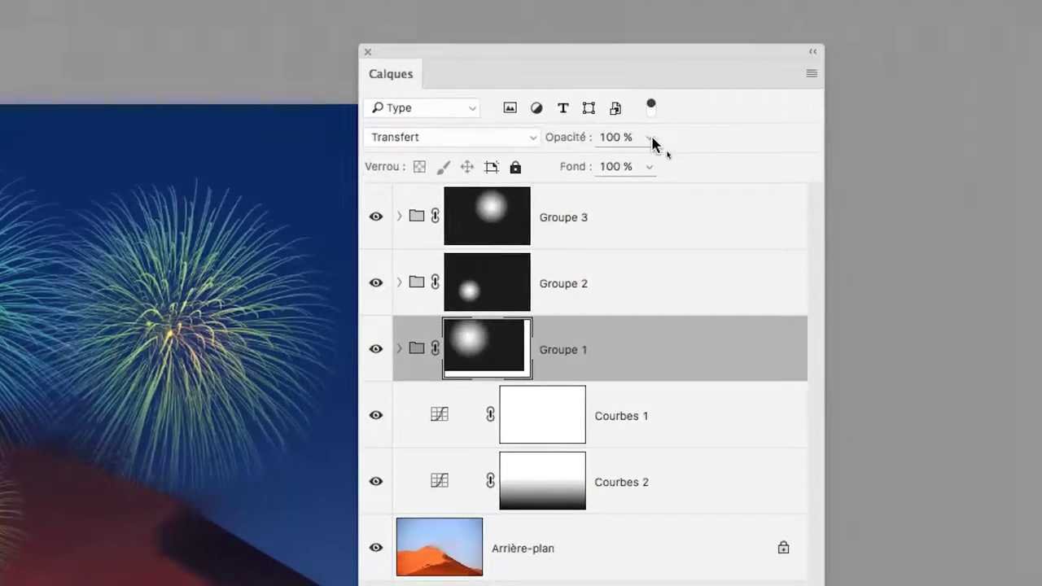
pyautogui.click(672, 141)
pyautogui.moveTo(661, 147); pyautogui.dragTo(633, 151)
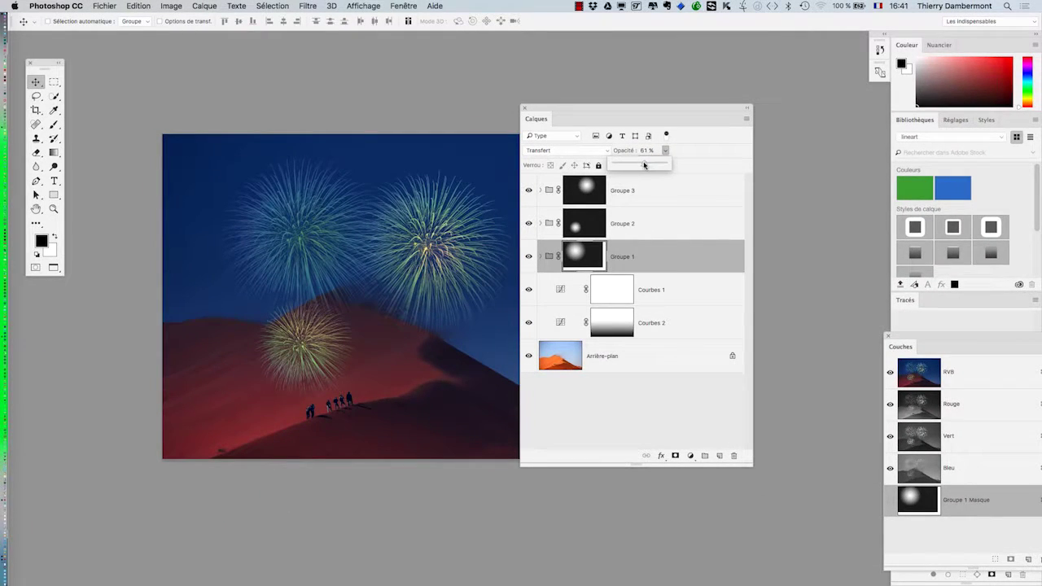
pyautogui.moveTo(638, 104); pyautogui.dragTo(723, 101)
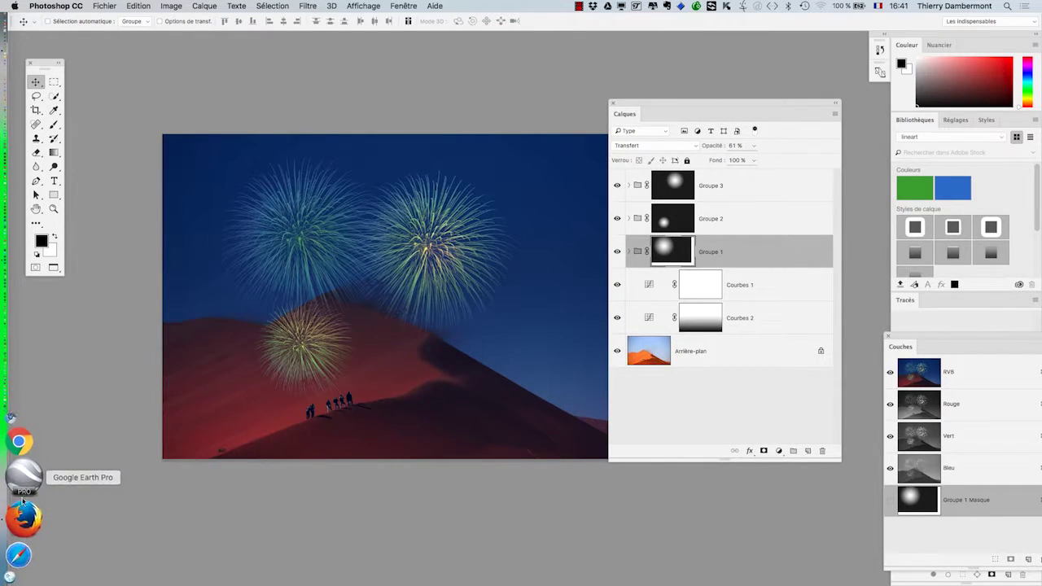
pyautogui.click(24, 513)
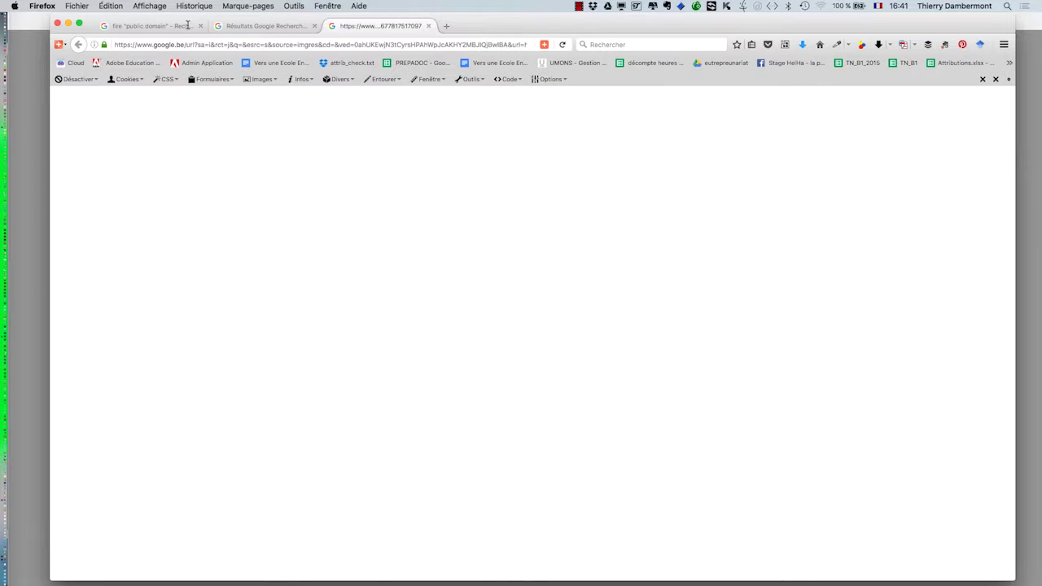
# Search Google for 'behance' and open the Online Portfolios on Behance result
pyautogui.moveTo(560, 31); pyautogui.dragTo(524, 31)
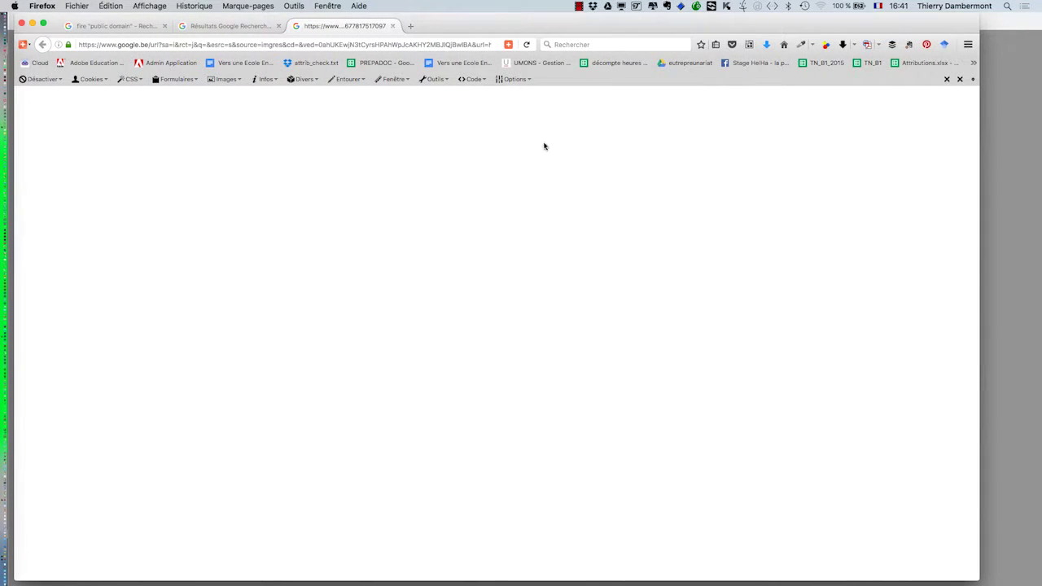
pyautogui.click(591, 45)
pyautogui.write('b')
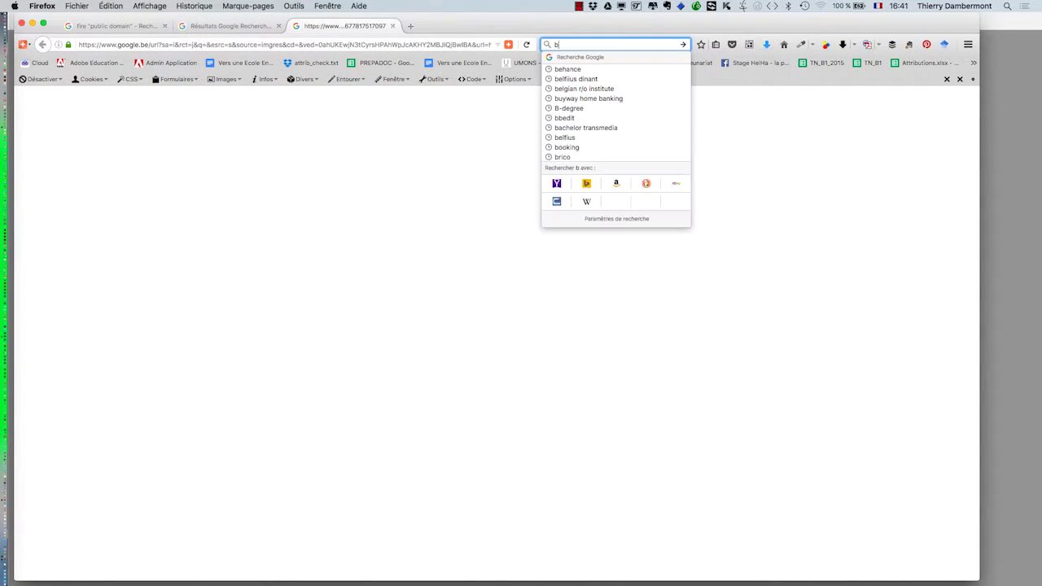
pyautogui.write('eha,nce')
pyautogui.press('BackSpace')
pyautogui.press('BackSpace')
pyautogui.press('BackSpace')
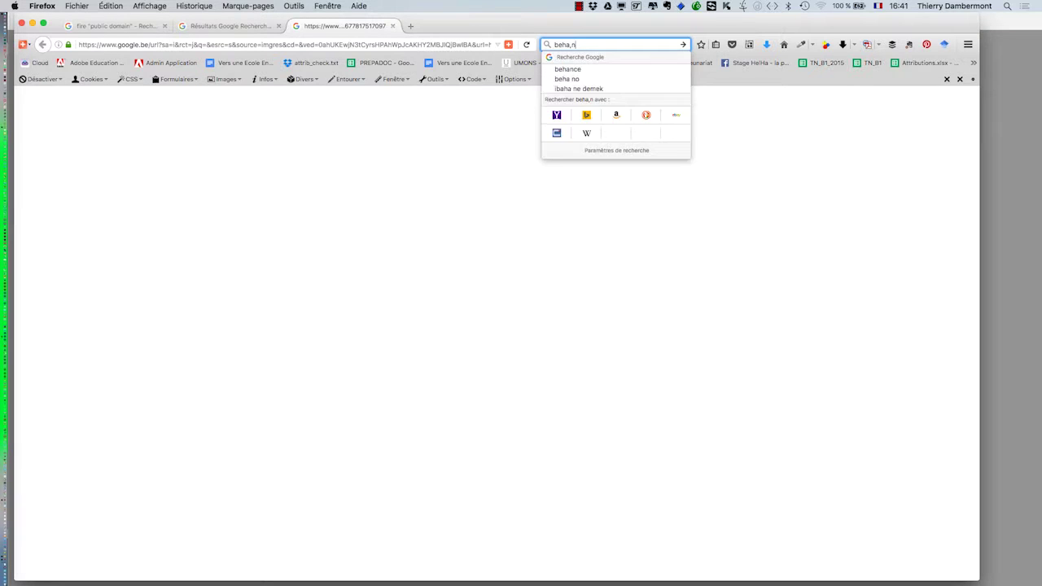
pyautogui.press('BackSpace')
pyautogui.write('ce')
pyautogui.press('Return')
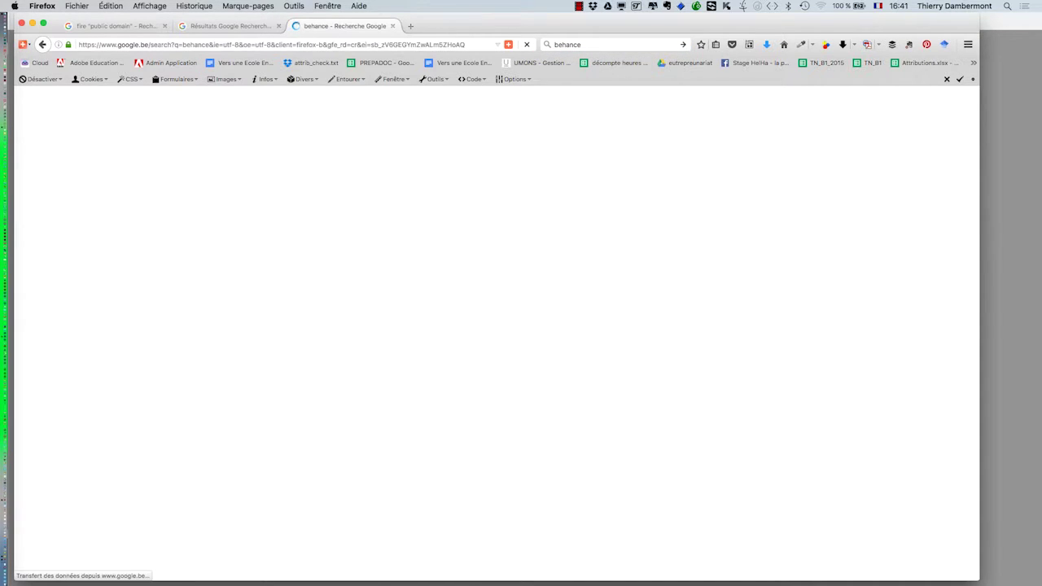
pyautogui.click(150, 197)
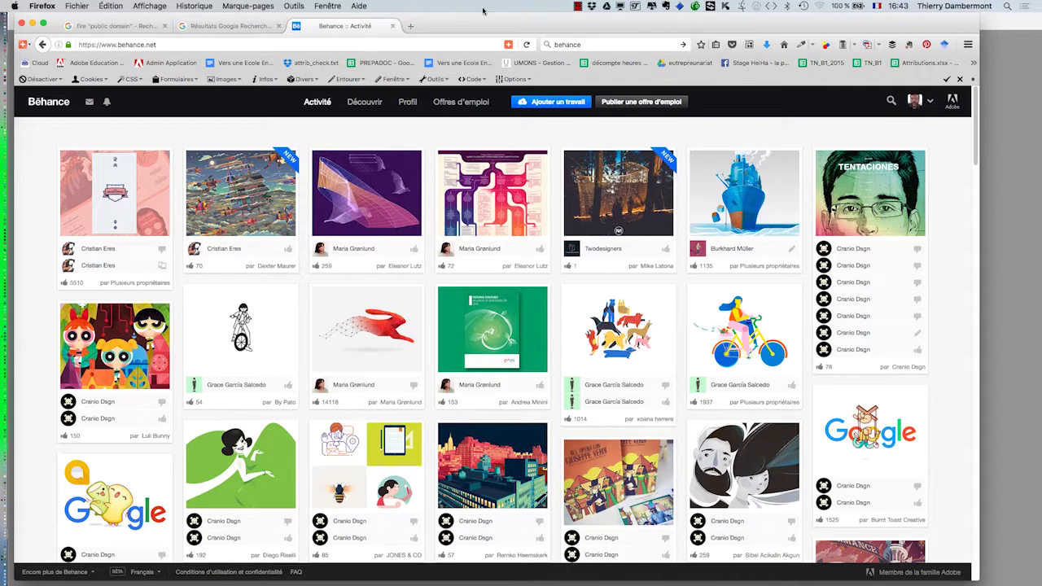
# Nudge the Firefox window aside, then minimise it to return to the fireworks image in Photoshop
pyautogui.moveTo(467, 26); pyautogui.dragTo(483, 36)
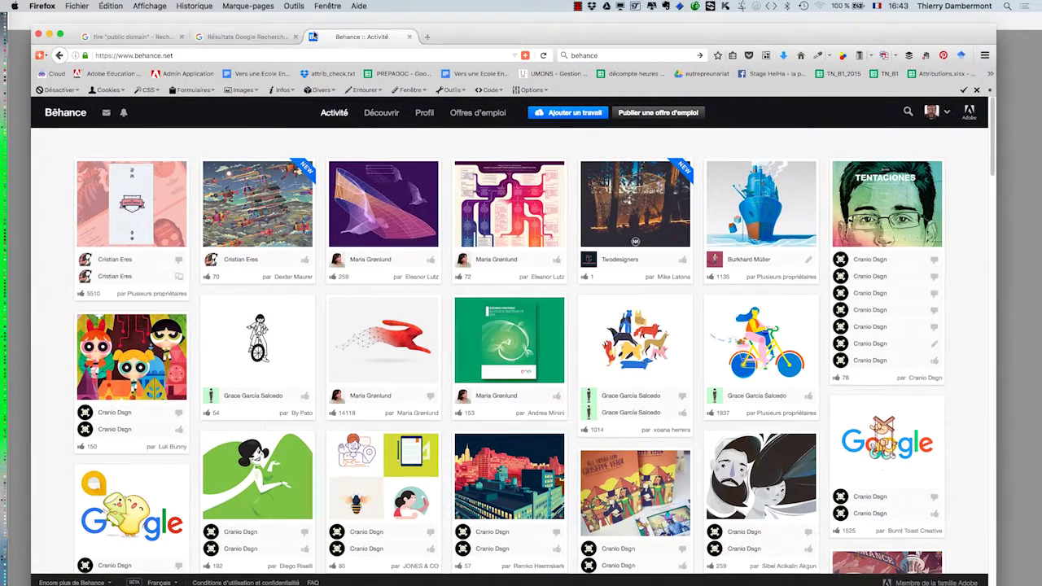
pyautogui.click(49, 35)
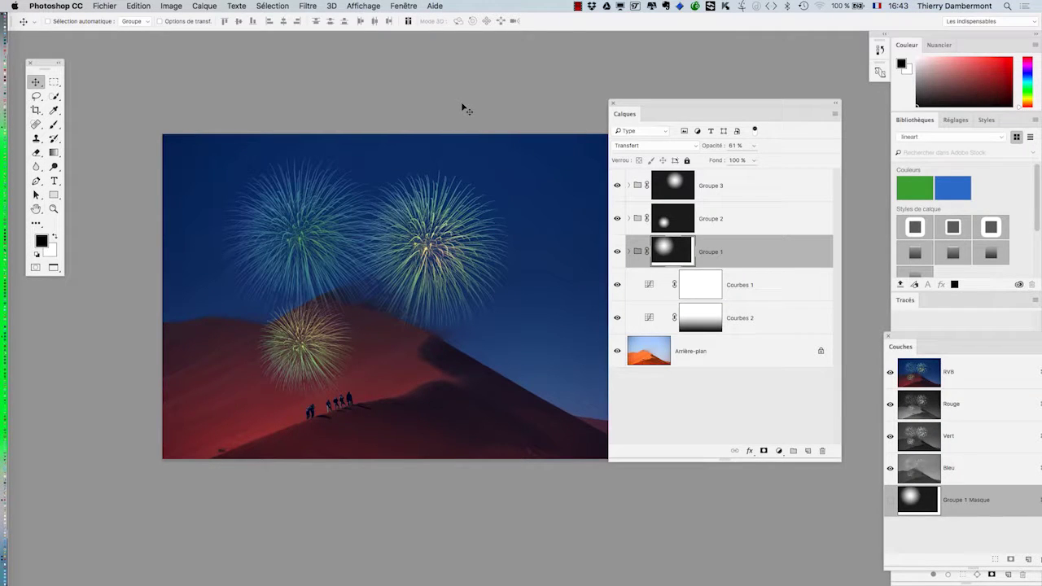
# Open Save As and rename the file to 'sunny-sand-desert-hiking SANS ECRETAGE - 05.psd'
pyautogui.click(104, 6)
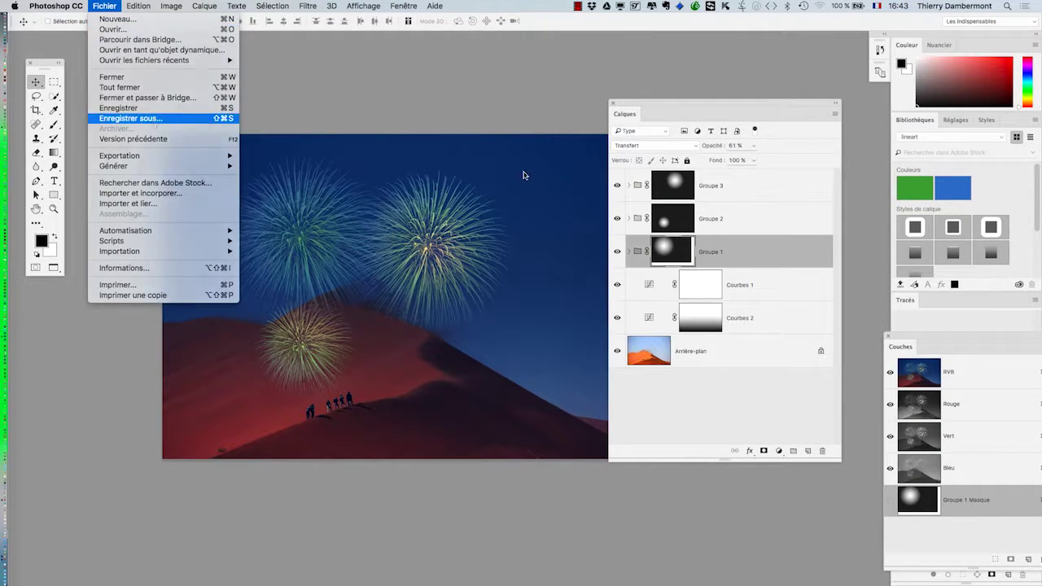
pyautogui.press('Return')
pyautogui.click(576, 76)
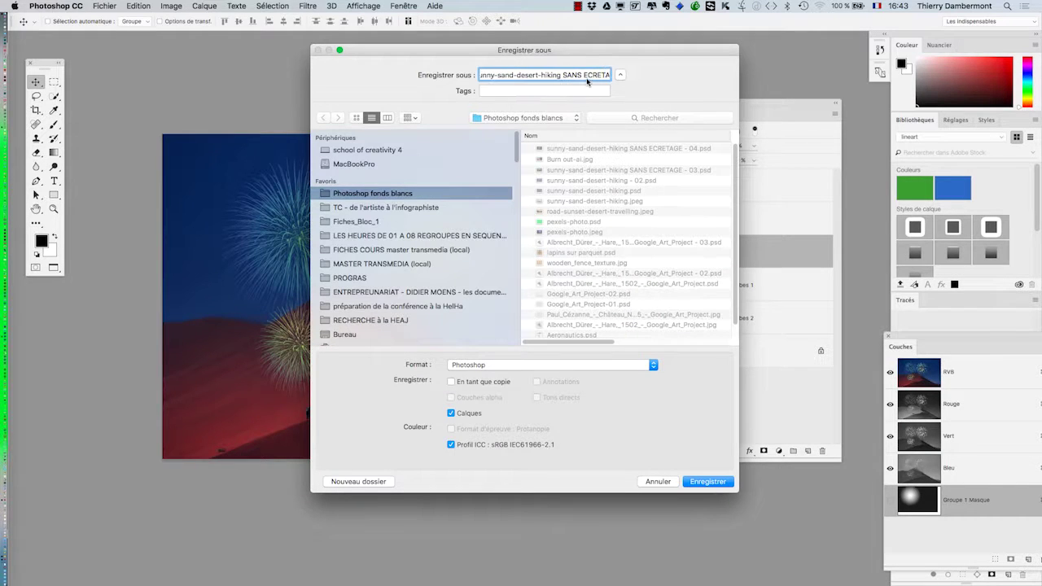
pyautogui.press('End')
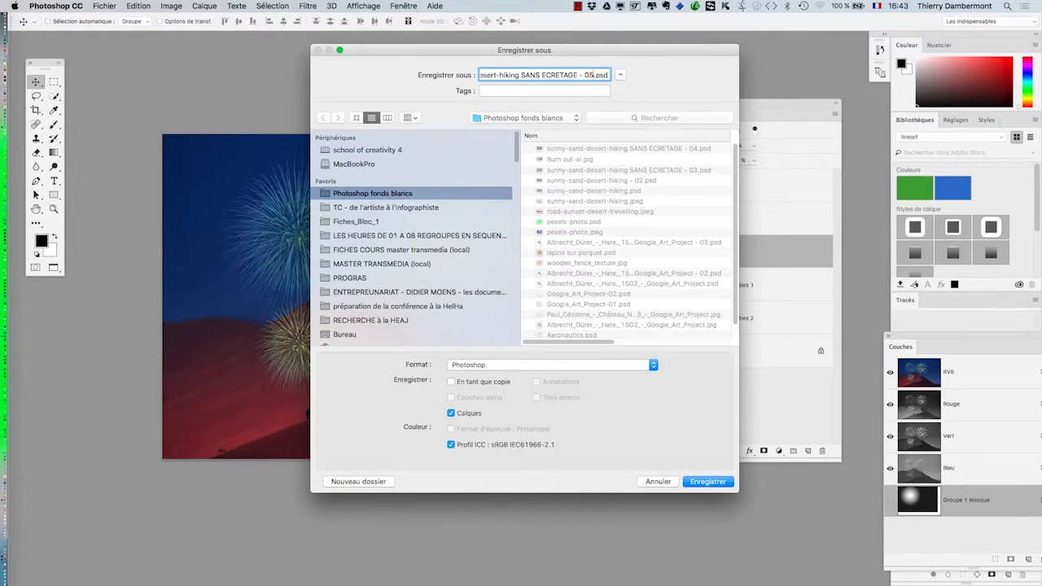